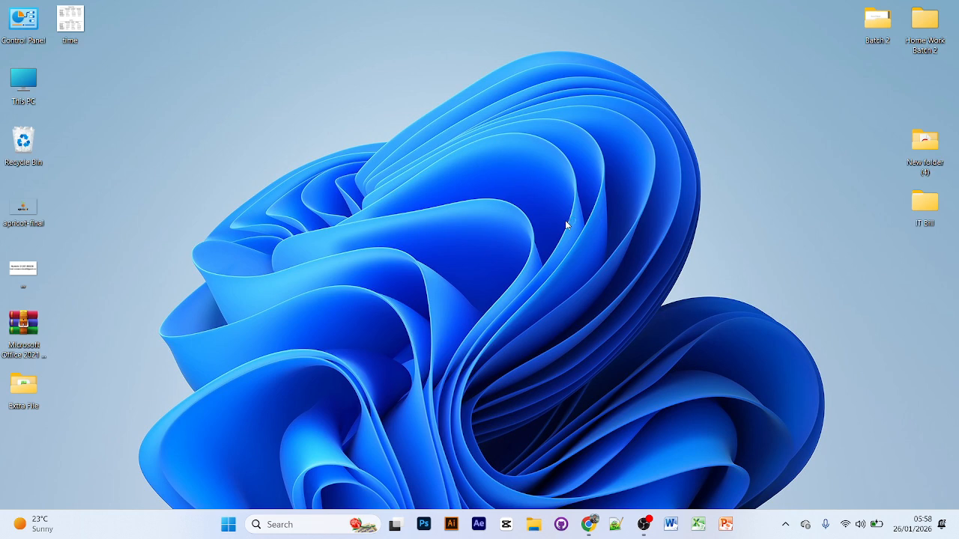
pyautogui.rightClick(385, 68)
pyautogui.click(434, 126)
pyautogui.moveTo(82, 16)
pyautogui.mouseDown()
pyautogui.moveTo(86, 133)
pyautogui.moveTo(79, 18)
pyautogui.mouseUp()
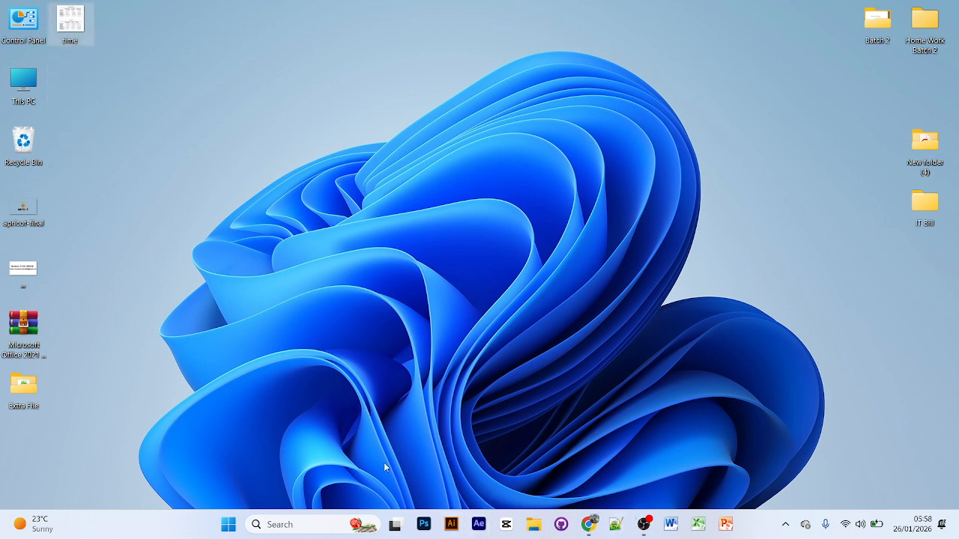
# Step: Search the computer for the installed Adobe apps, dismiss the search and launch Adobe Photoshop
pyautogui.click(286, 525)
pyautogui.write('adobr')
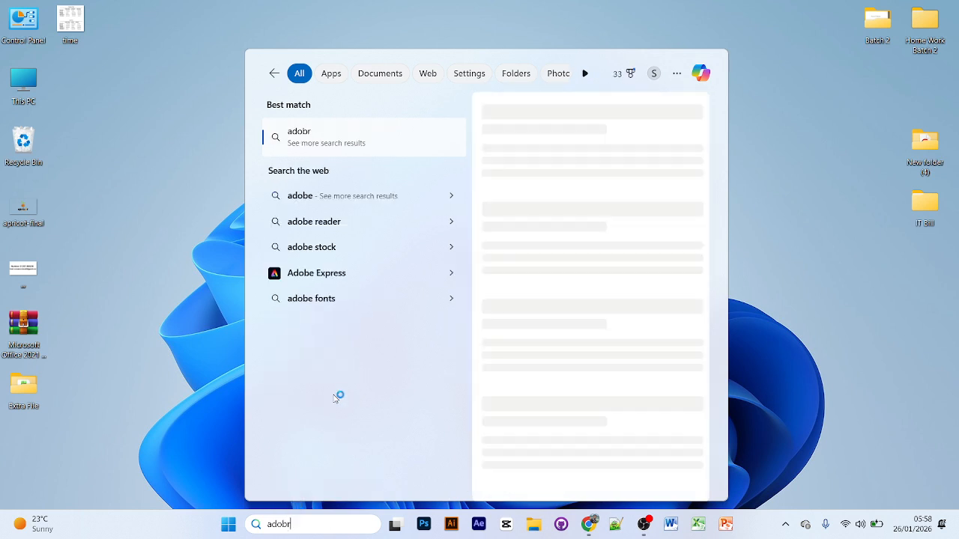
pyautogui.press('BackSpace')
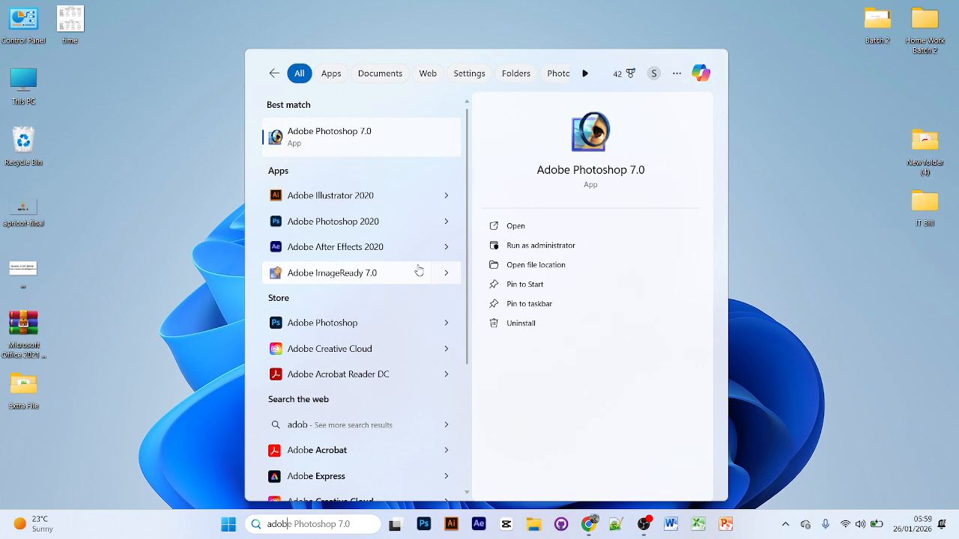
pyautogui.rightClick(840, 59)
pyautogui.click(332, 313)
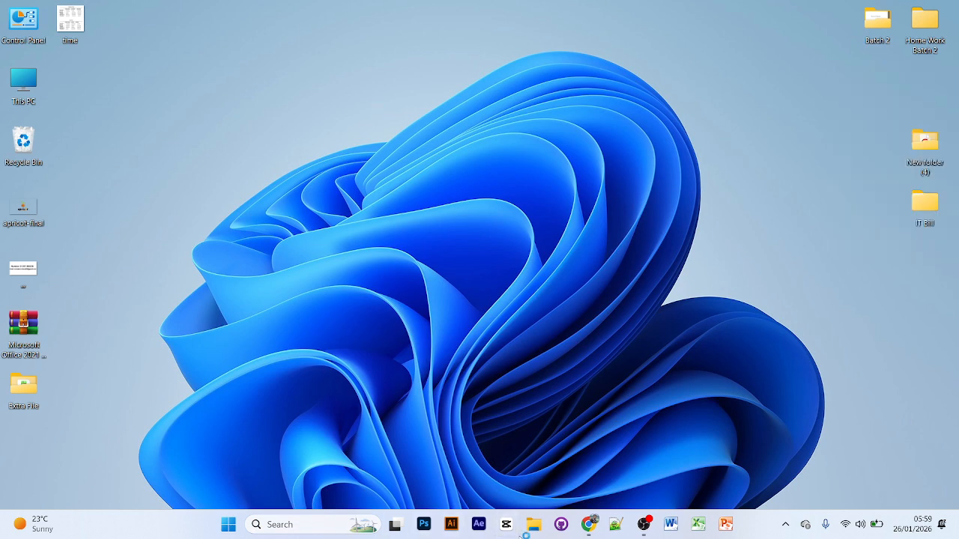
pyautogui.click(424, 526)
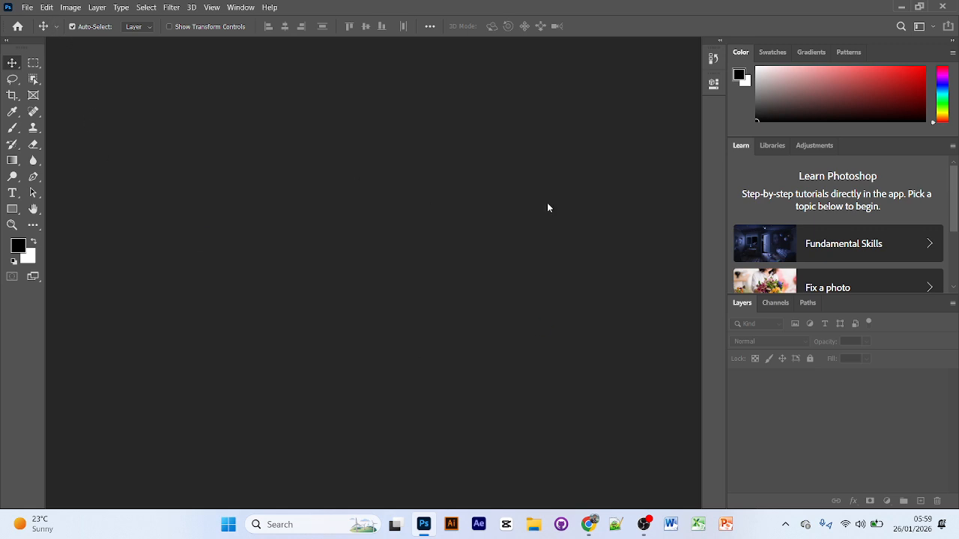
pyautogui.click(27, 8)
pyautogui.click(45, 30)
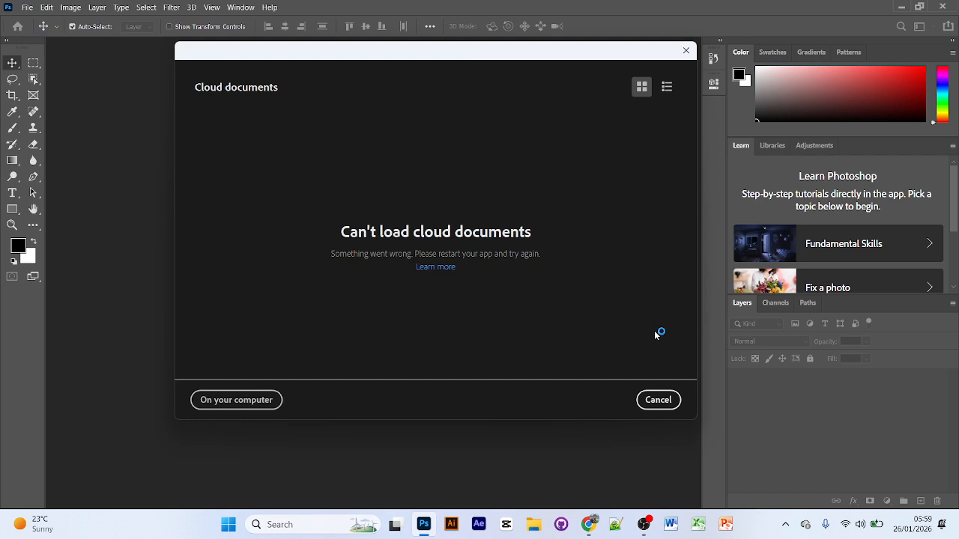
pyautogui.click(685, 50)
# Step: Start a new document and look through the blank preset categories, from Saved to Film & Video, ending on the Print presets
pyautogui.click(27, 7)
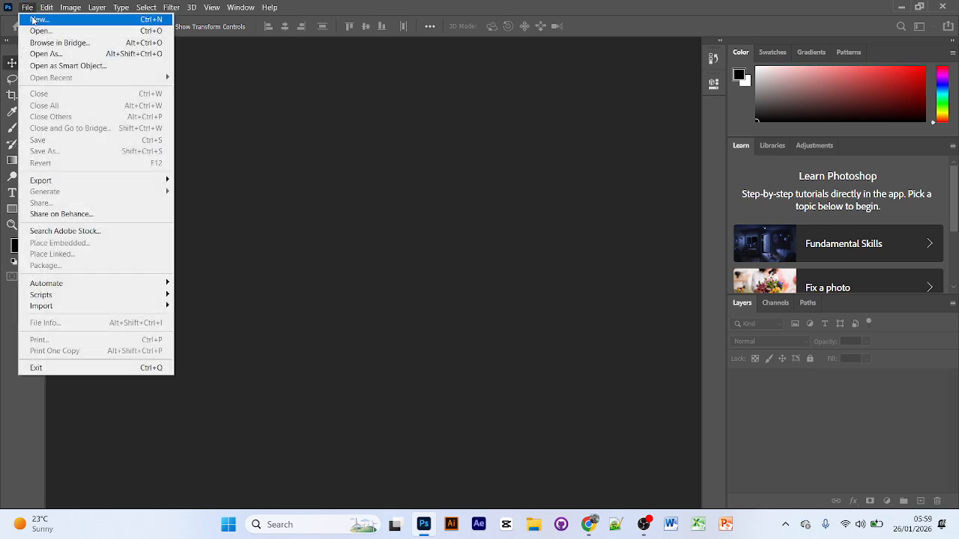
pyautogui.click(33, 19)
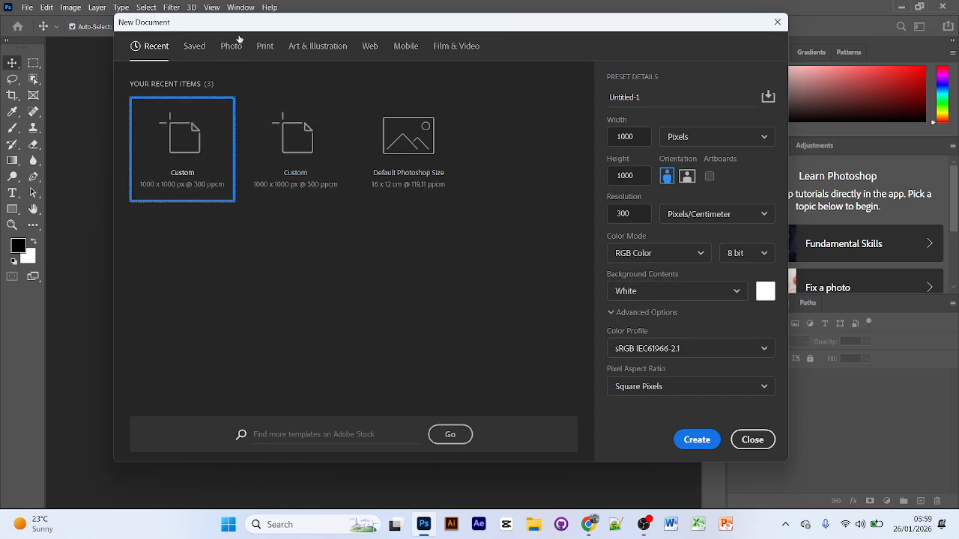
pyautogui.click(199, 49)
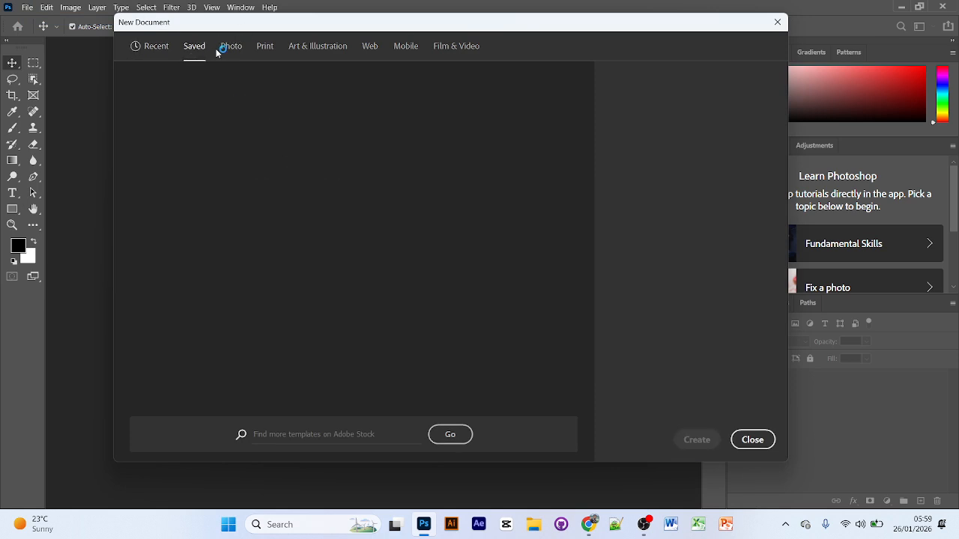
pyautogui.click(262, 47)
pyautogui.click(338, 48)
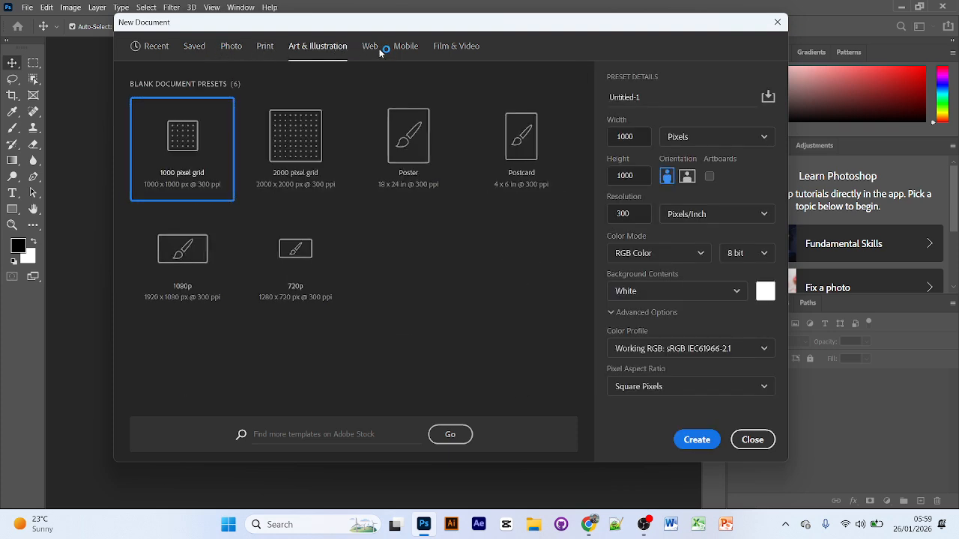
pyautogui.click(397, 47)
pyautogui.click(452, 47)
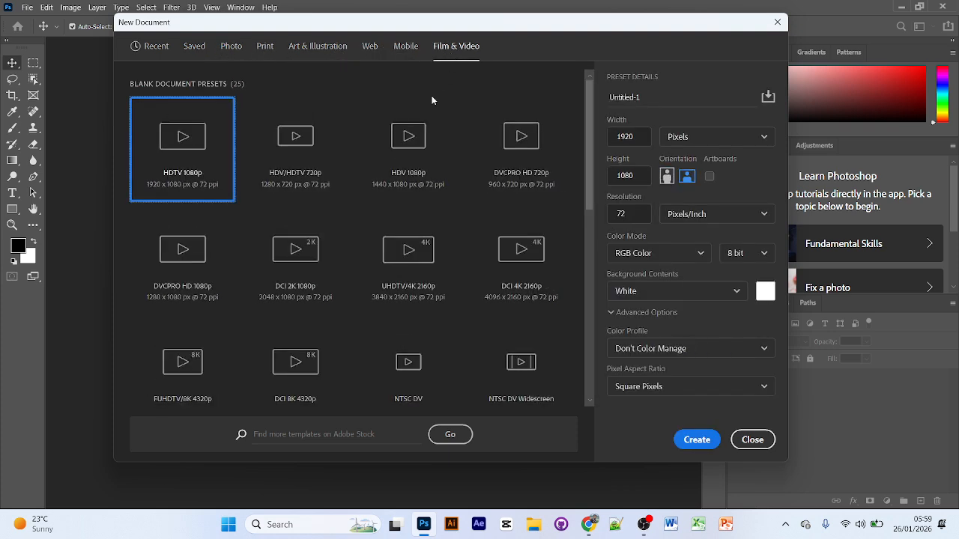
pyautogui.click(166, 49)
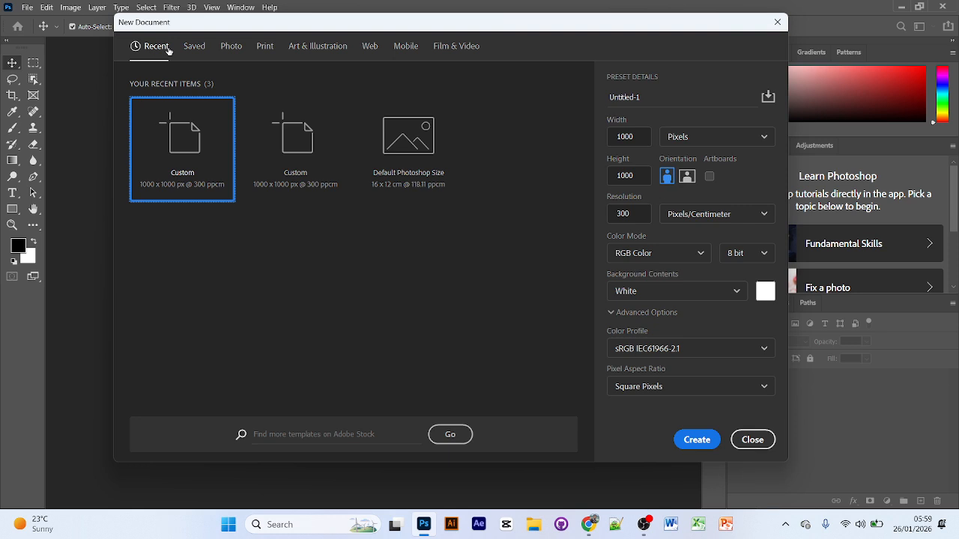
pyautogui.click(201, 48)
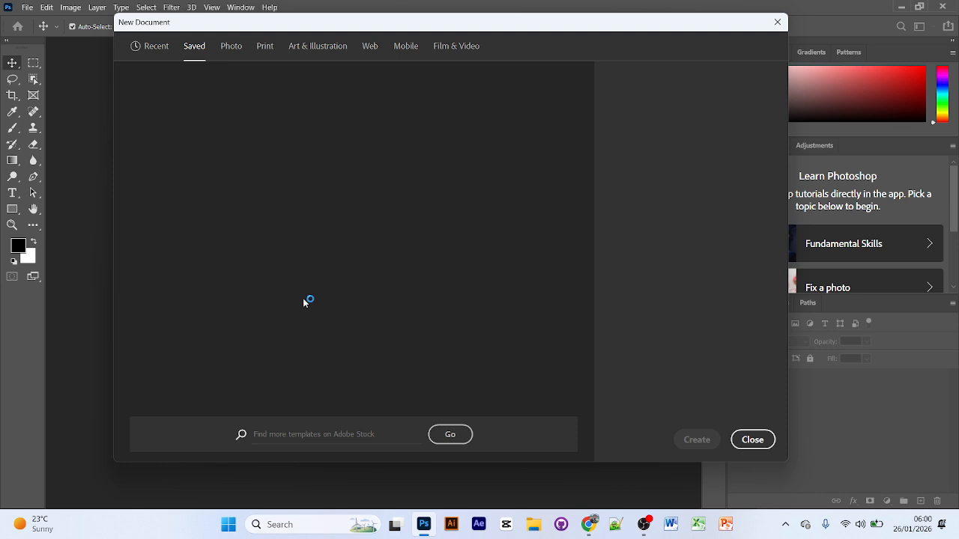
pyautogui.click(238, 51)
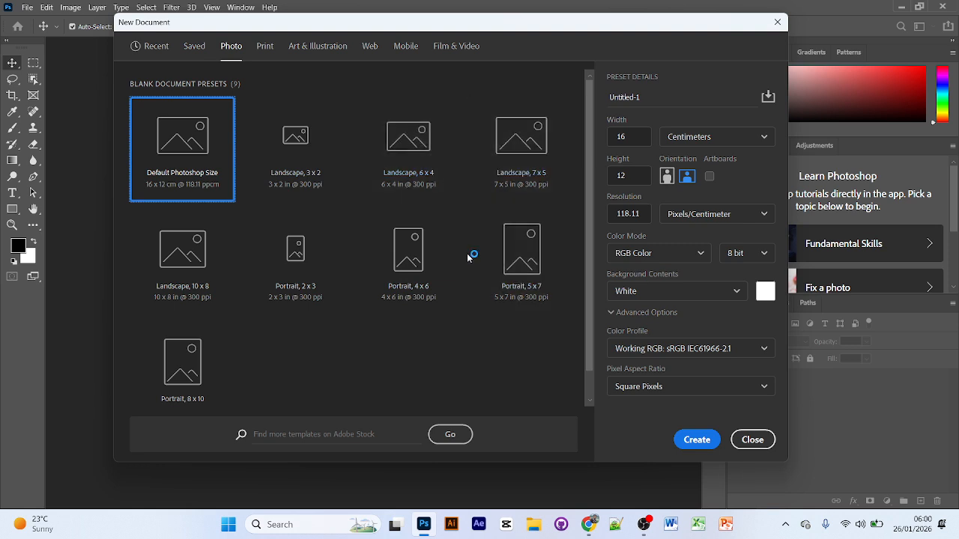
pyautogui.click(265, 46)
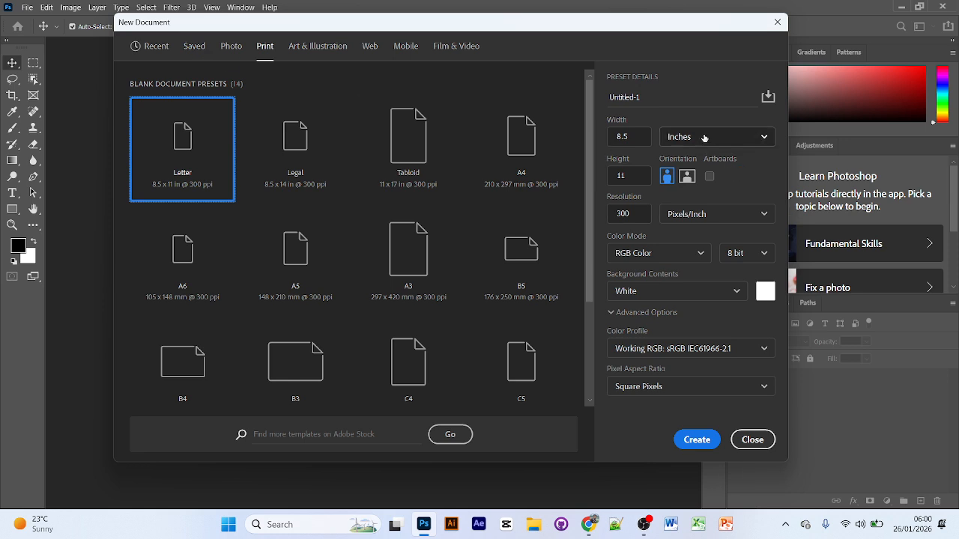
# Step: Try pixels, inches and picas as the measurement unit for the new document's size
pyautogui.click(628, 137)
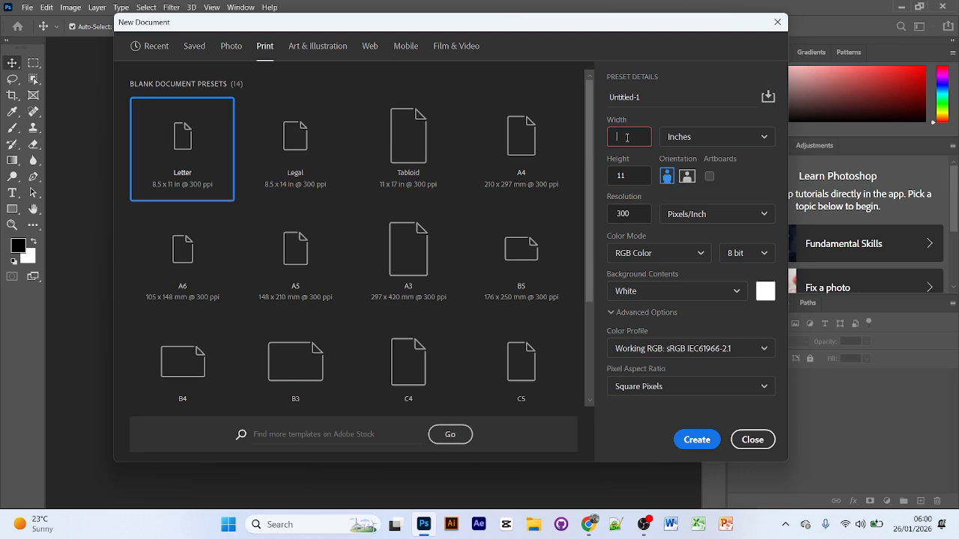
pyautogui.click(742, 137)
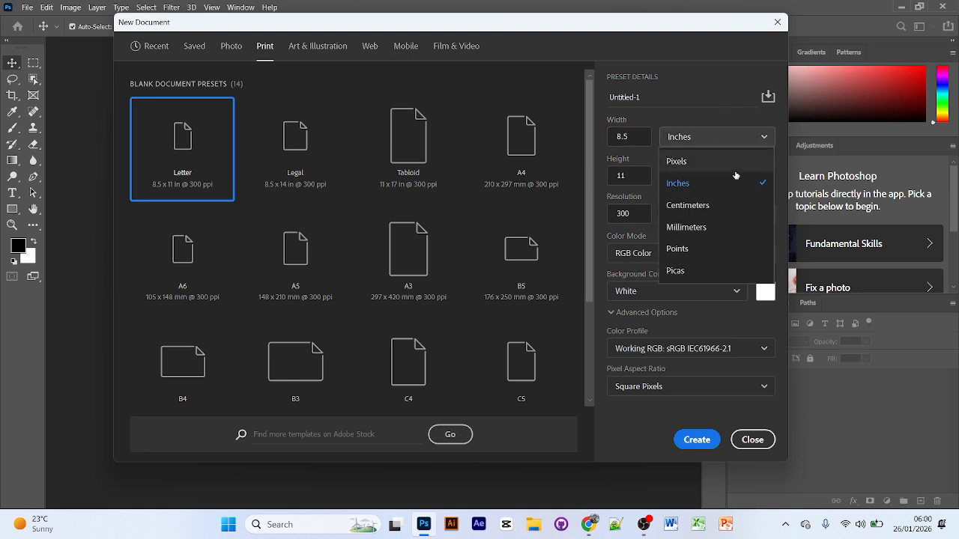
pyautogui.click(686, 161)
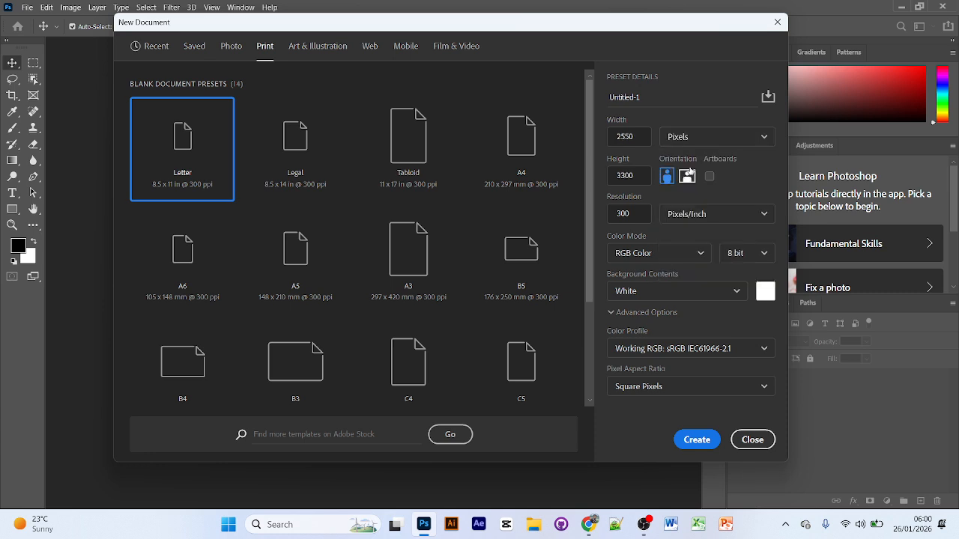
pyautogui.click(708, 138)
pyautogui.click(705, 185)
pyautogui.click(705, 142)
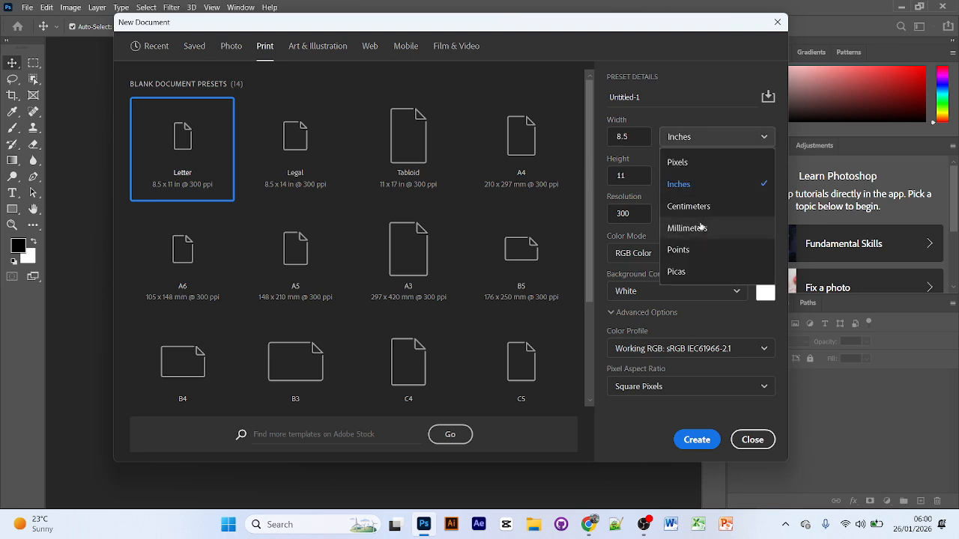
pyautogui.click(708, 272)
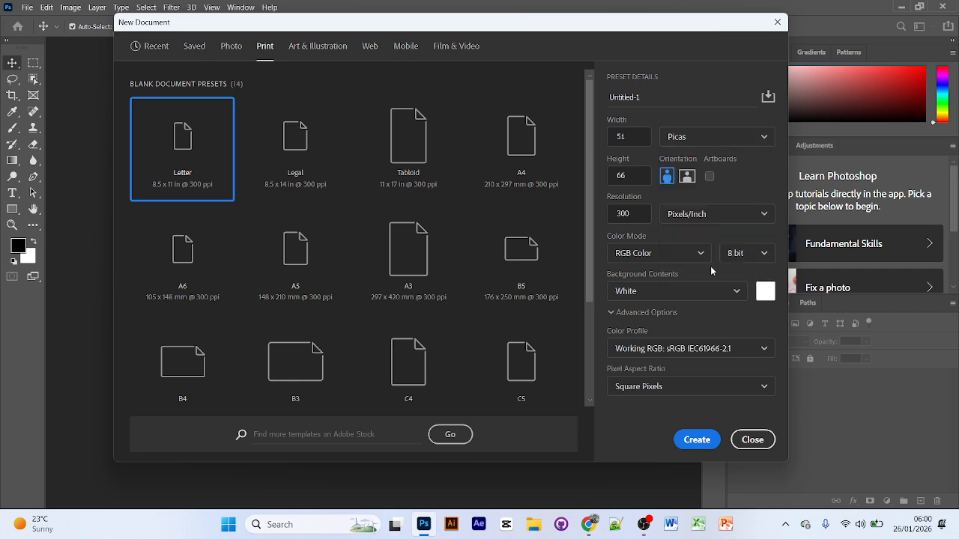
# Step: Set the new document's unit to pixels, with a width of 1000 and a height of 1000
pyautogui.click(697, 139)
pyautogui.click(694, 163)
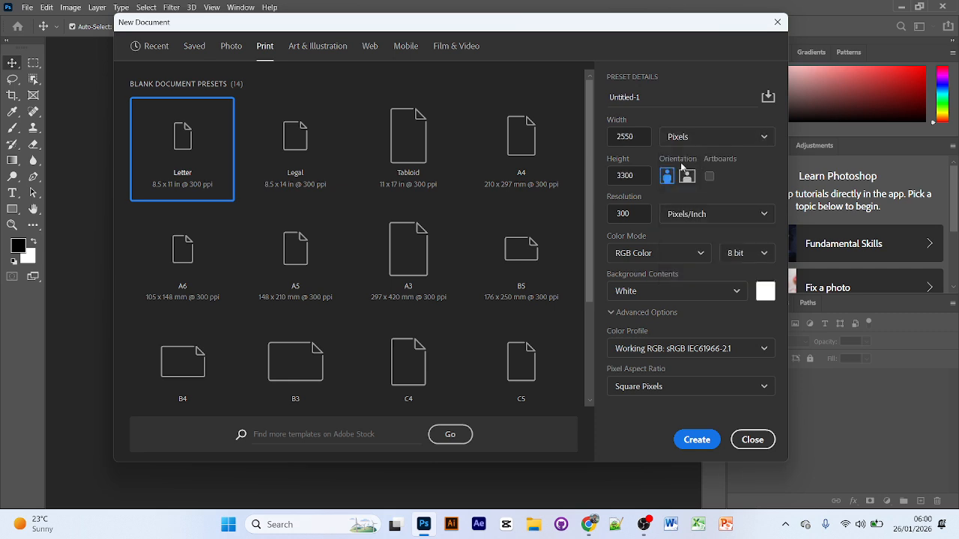
pyautogui.doubleClick(645, 135)
pyautogui.press('BackSpace')
pyautogui.write('1000')
pyautogui.click(641, 170)
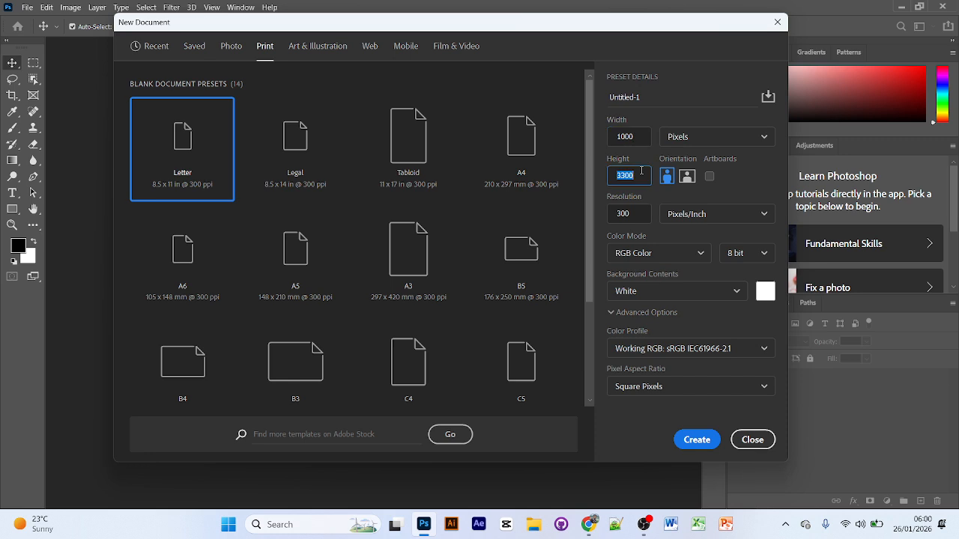
pyautogui.press('BackSpace')
pyautogui.write('1000')
# Step: Set the resolution to 72 pixels/inch, keep the RGB Color mode and create the document
pyautogui.click(637, 213)
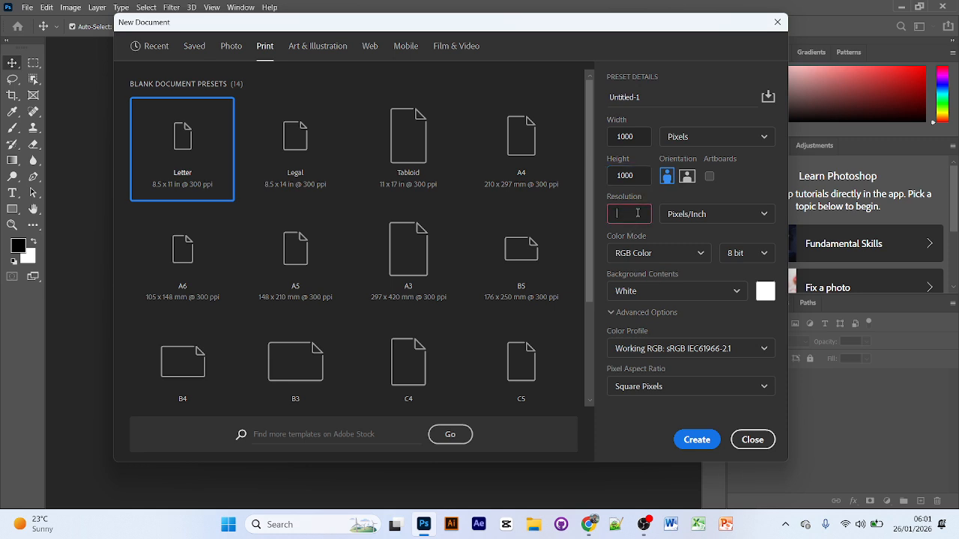
pyautogui.click(665, 254)
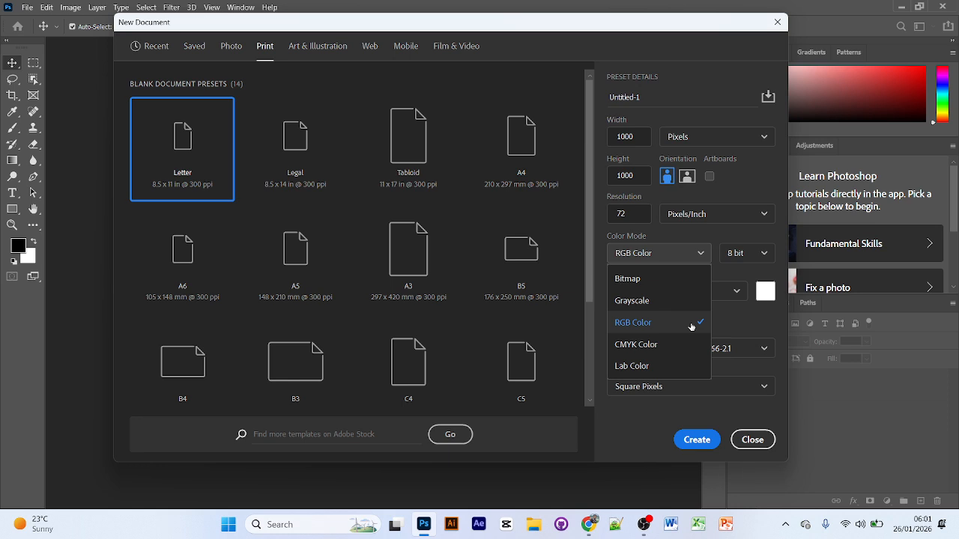
pyautogui.click(691, 326)
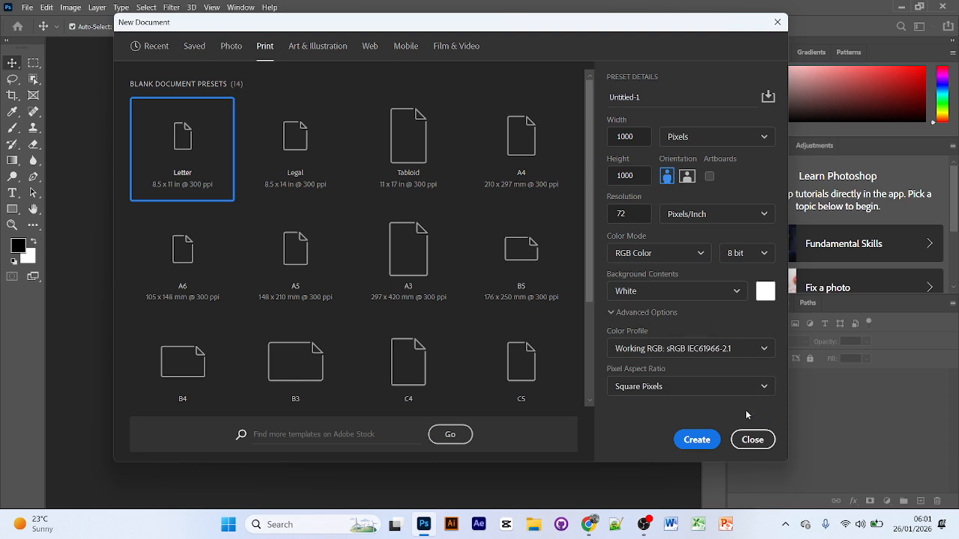
pyautogui.click(701, 440)
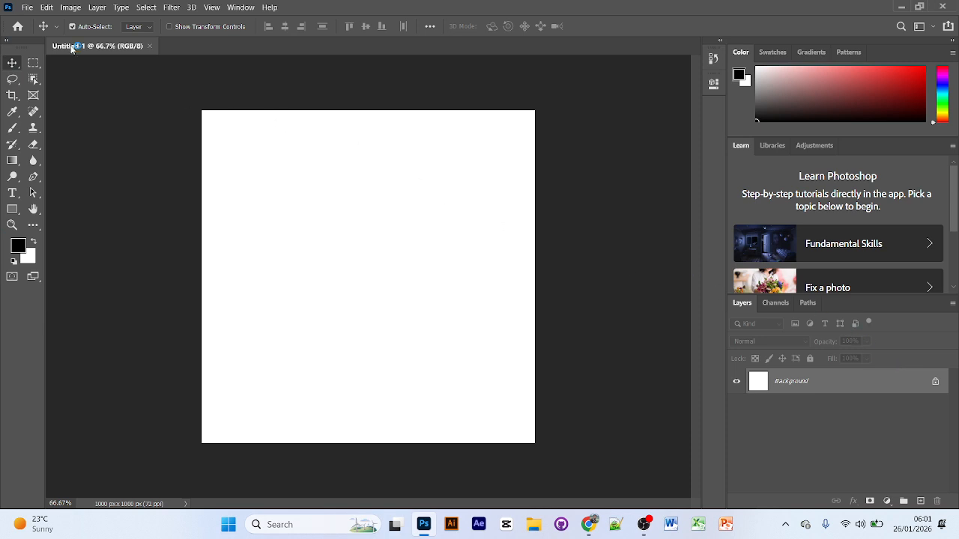
pyautogui.click(27, 7)
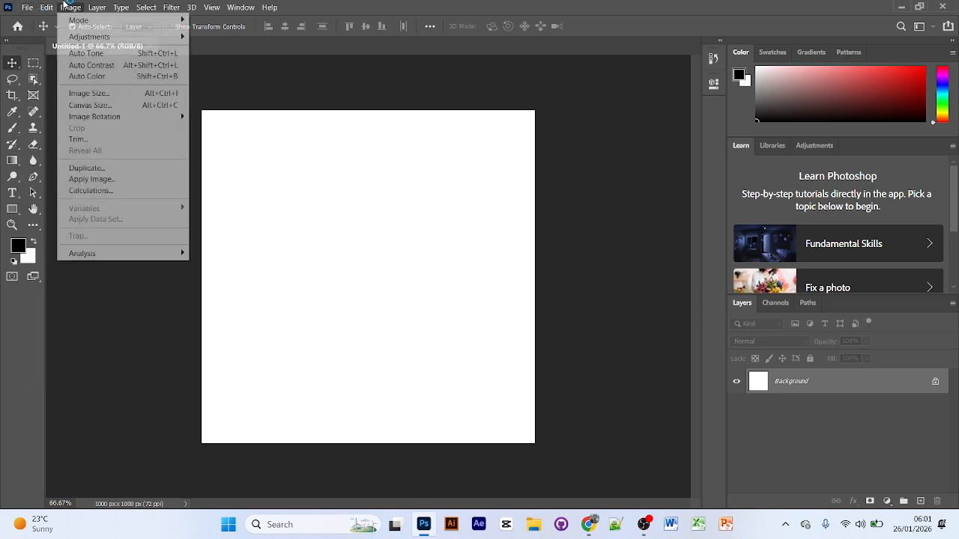
pyautogui.moveTo(47, 8)
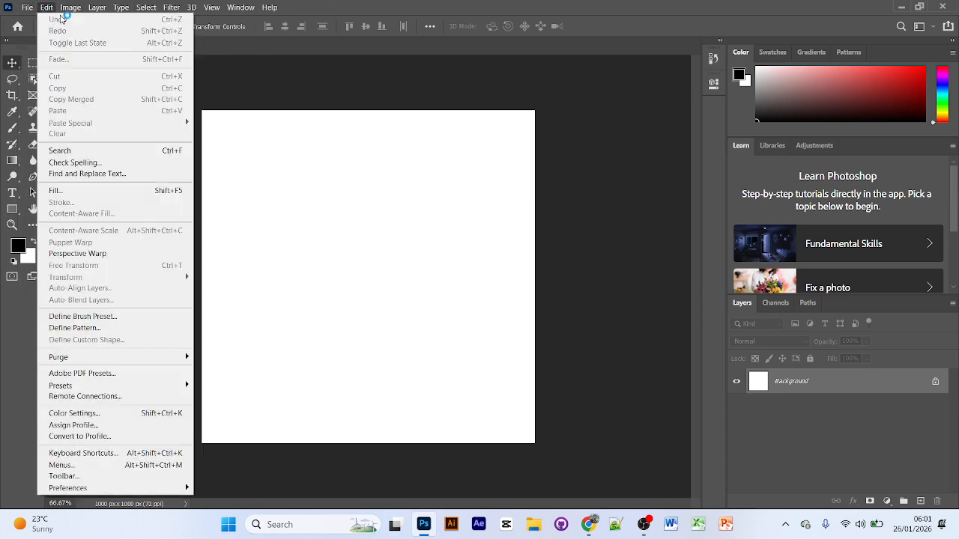
pyautogui.click(361, 71)
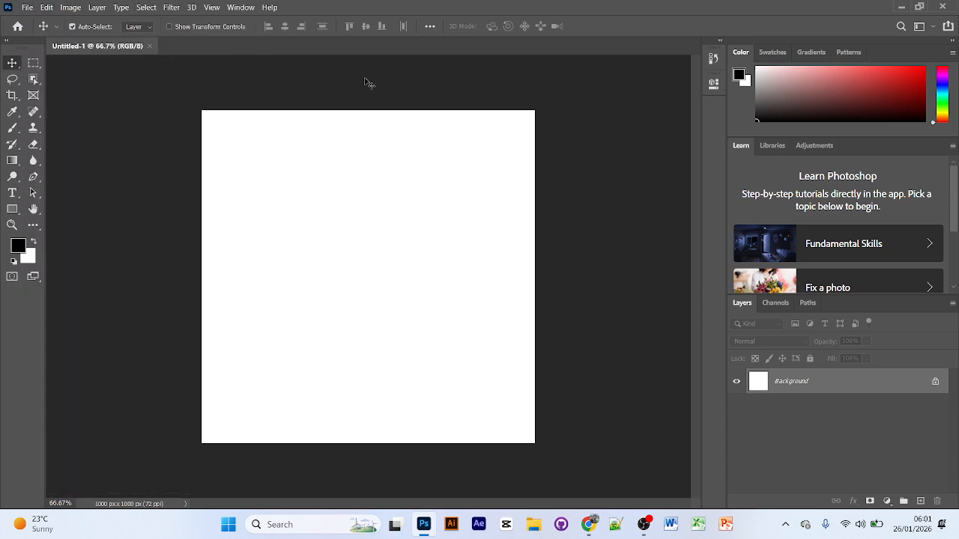
# Step: Draw three rectangular marquee selections across the upper part of the canvas and deselect them
pyautogui.click(34, 64)
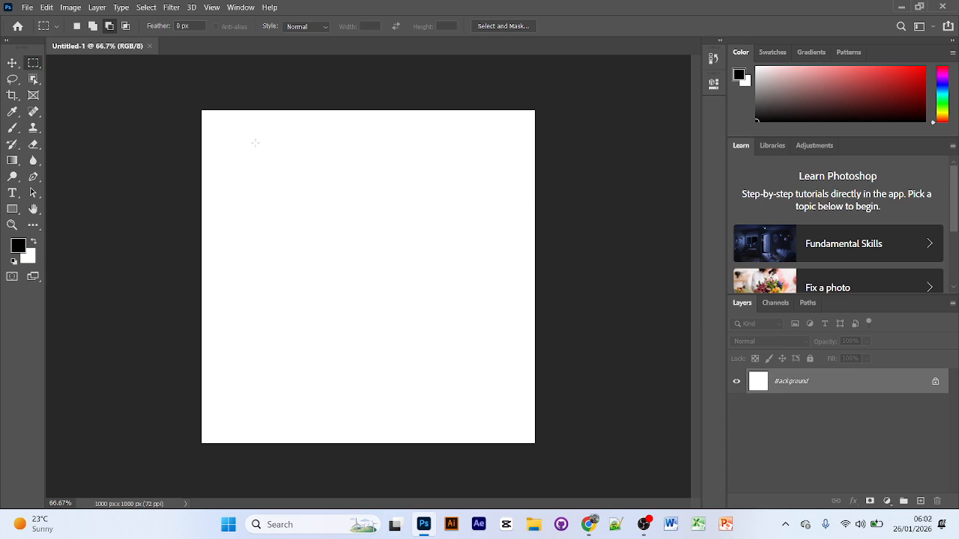
pyautogui.moveTo(229, 132); pyautogui.dragTo(328, 243)
pyautogui.moveTo(344, 138); pyautogui.dragTo(396, 229)
pyautogui.moveTo(401, 143); pyautogui.dragTo(423, 217)
pyautogui.hotkey('ctrl', 'd')
# Step: Set the foreground color to pure red (ff0000)
pyautogui.click(18, 246)
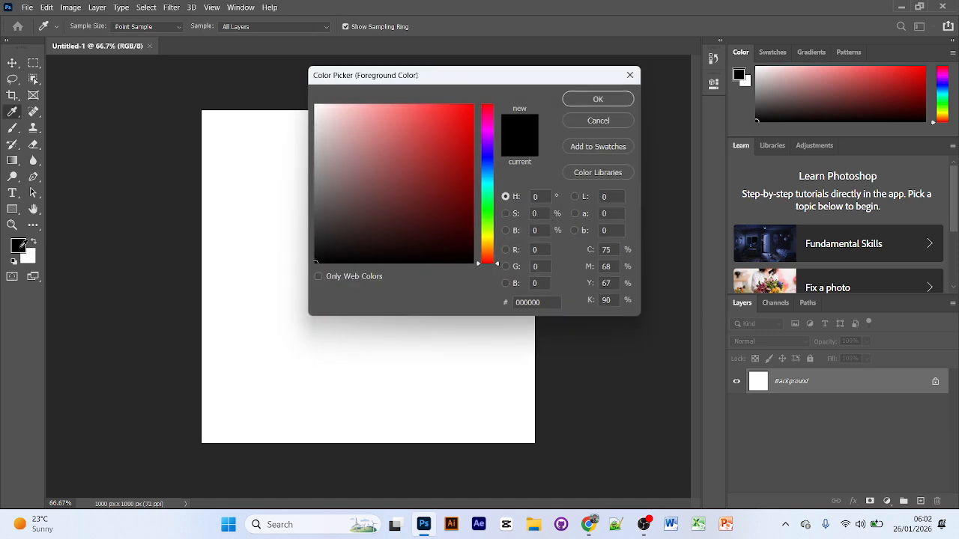
pyautogui.moveTo(363, 200); pyautogui.dragTo(501, 84)
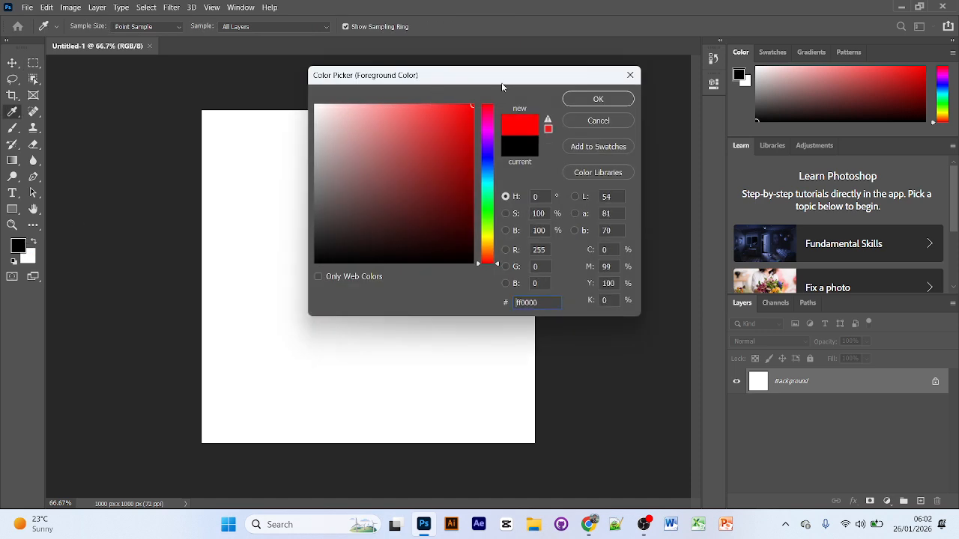
pyautogui.click(584, 100)
# Step: Set the background color to a saturated blue
pyautogui.click(28, 256)
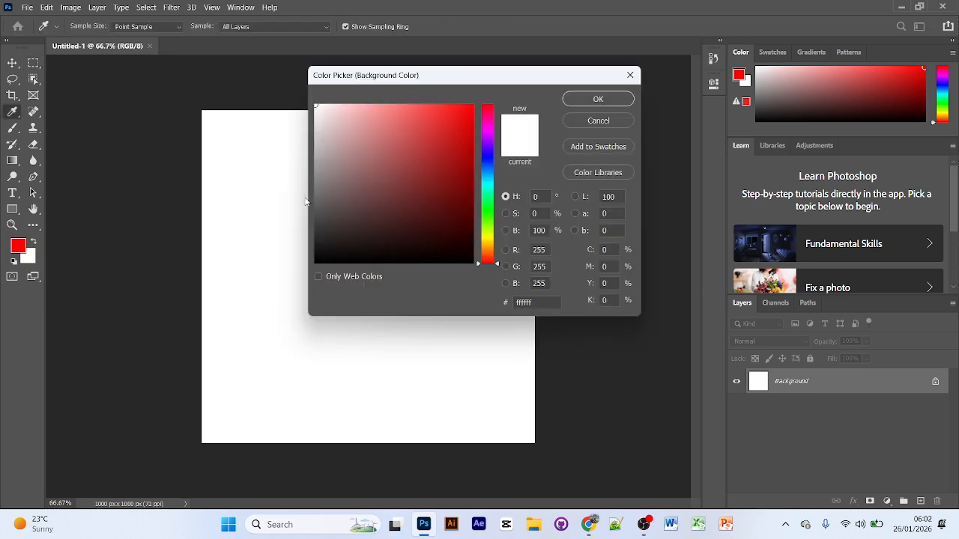
pyautogui.click(483, 155)
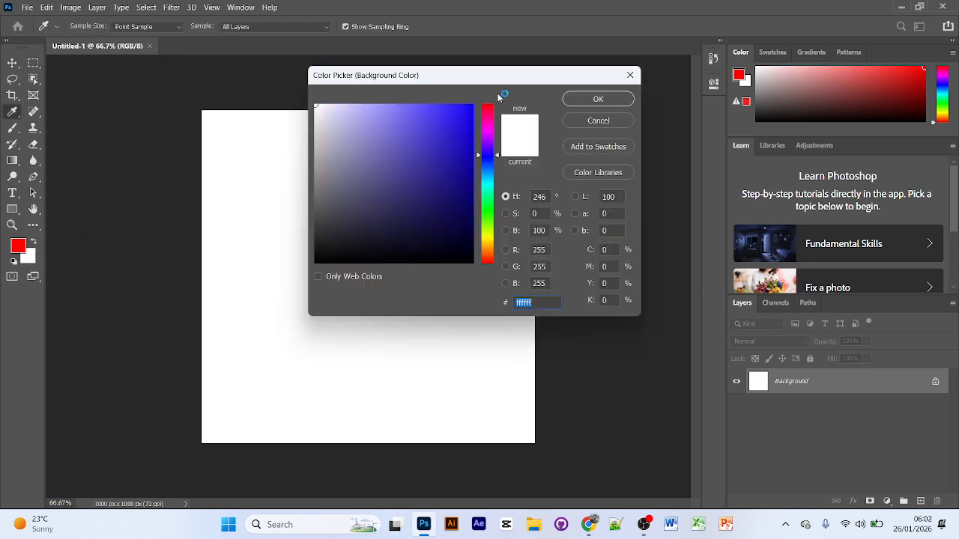
pyautogui.click(460, 115)
pyautogui.click(614, 99)
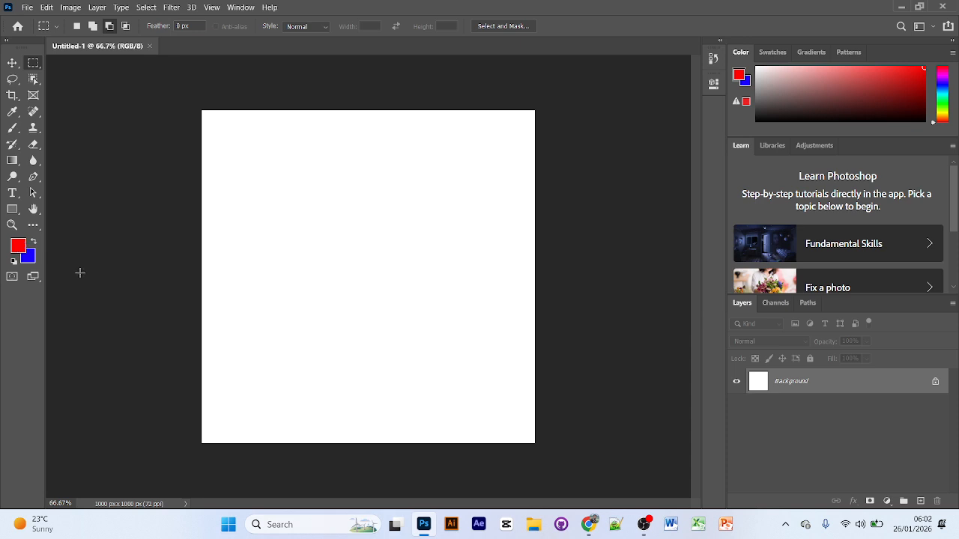
# Step: Draw a new rectangular marquee selection in the canvas's upper-left area and check that the Layers panel is enabled
pyautogui.click(37, 60)
pyautogui.click(77, 26)
pyautogui.moveTo(217, 130); pyautogui.dragTo(303, 270)
pyautogui.click(247, 6)
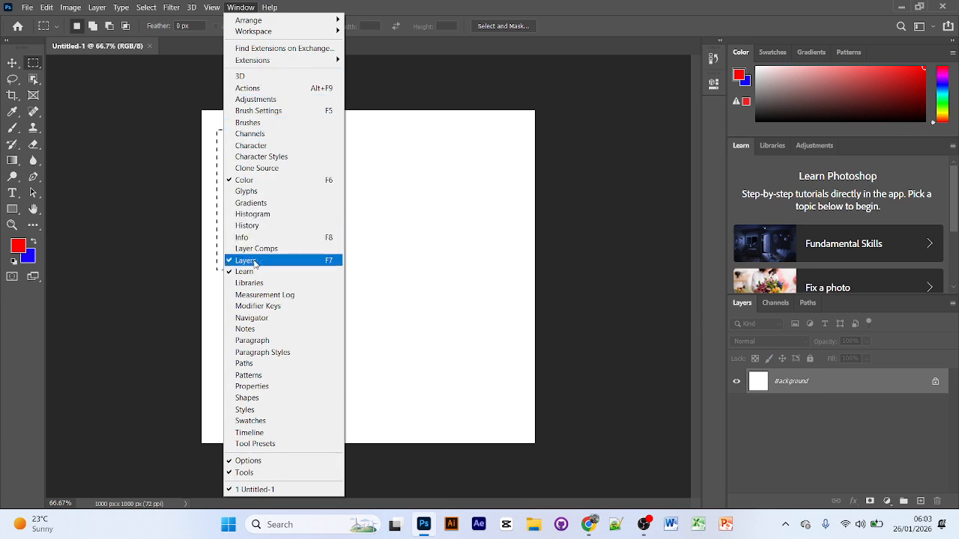
pyautogui.click(852, 460)
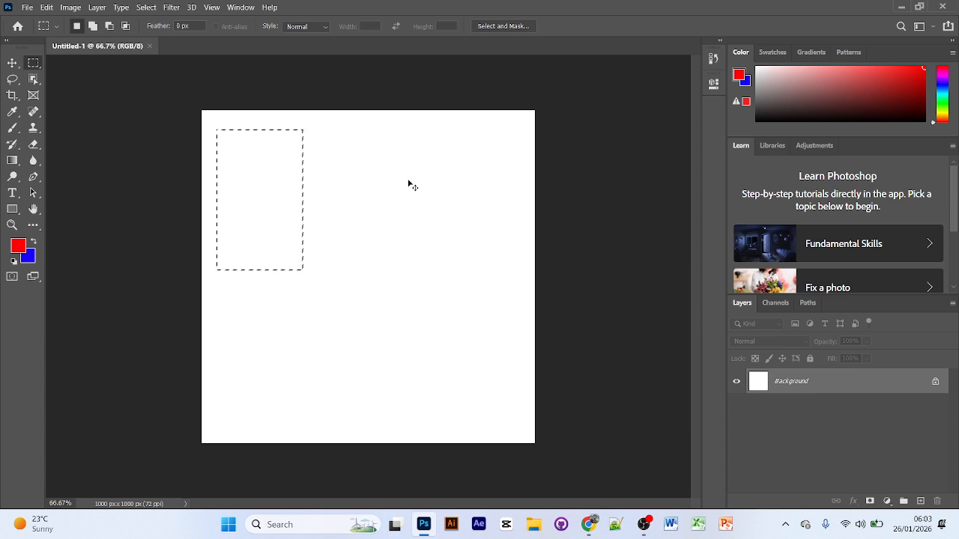
# Step: Fill the rectangular selection alternately with the blue background and red foreground colors, finishing with red, and deselect it
pyautogui.hotkey('ctrl', 'BackSpace')
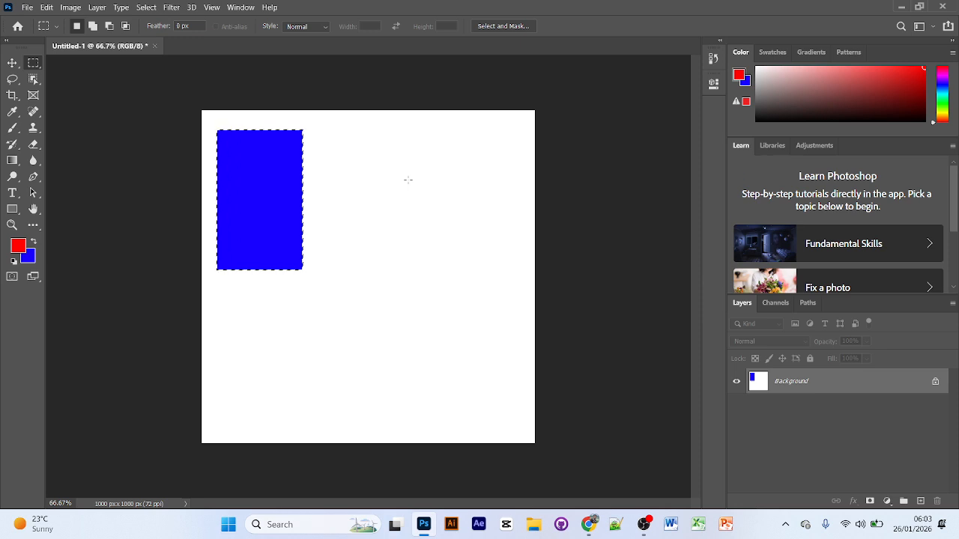
pyautogui.hotkey('alt', 'BackSpace')
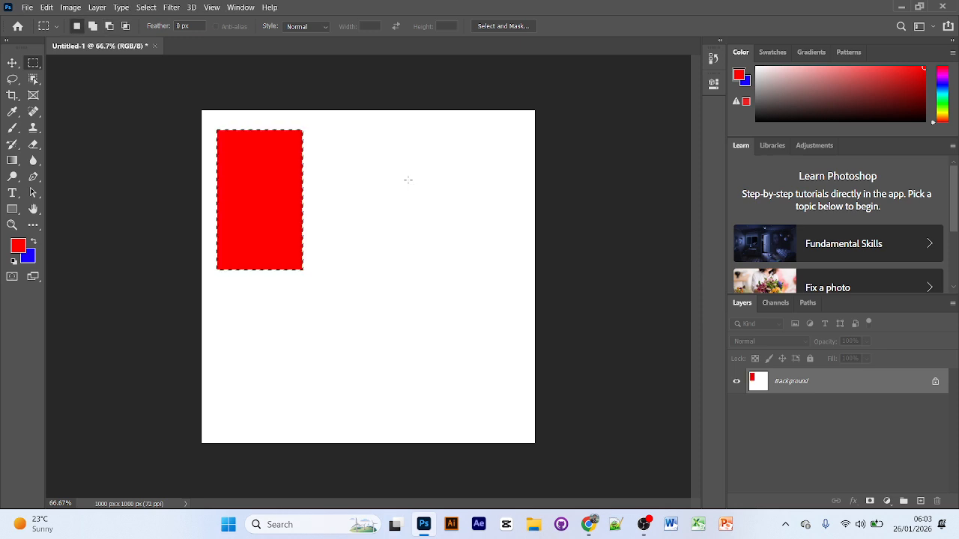
pyautogui.hotkey('ctrl', 'BackSpace')
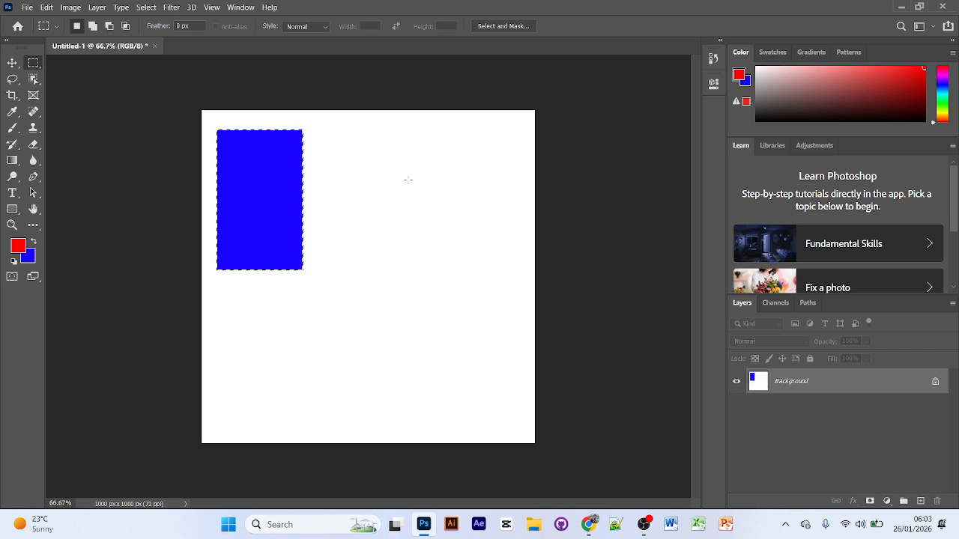
pyautogui.hotkey('alt', 'BackSpace')
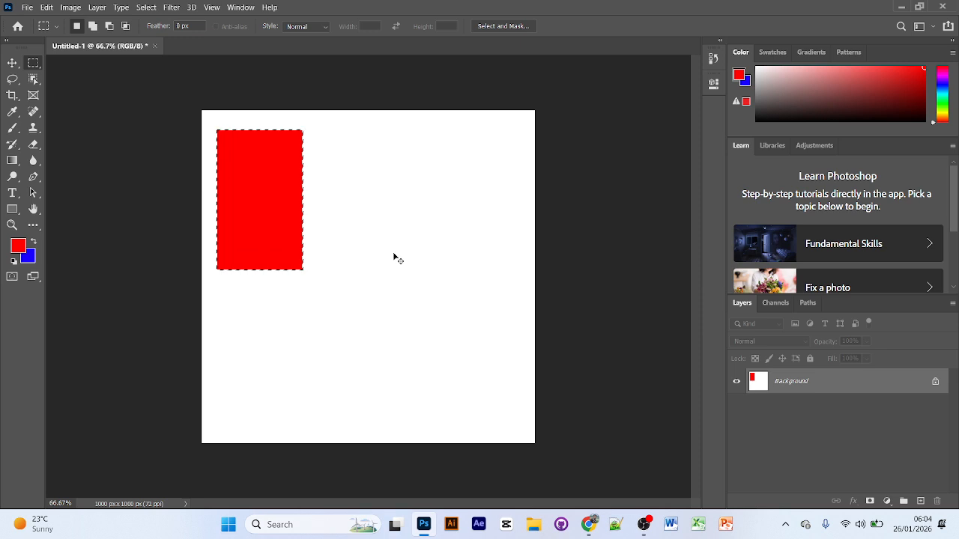
pyautogui.hotkey('ctrl', 'd')
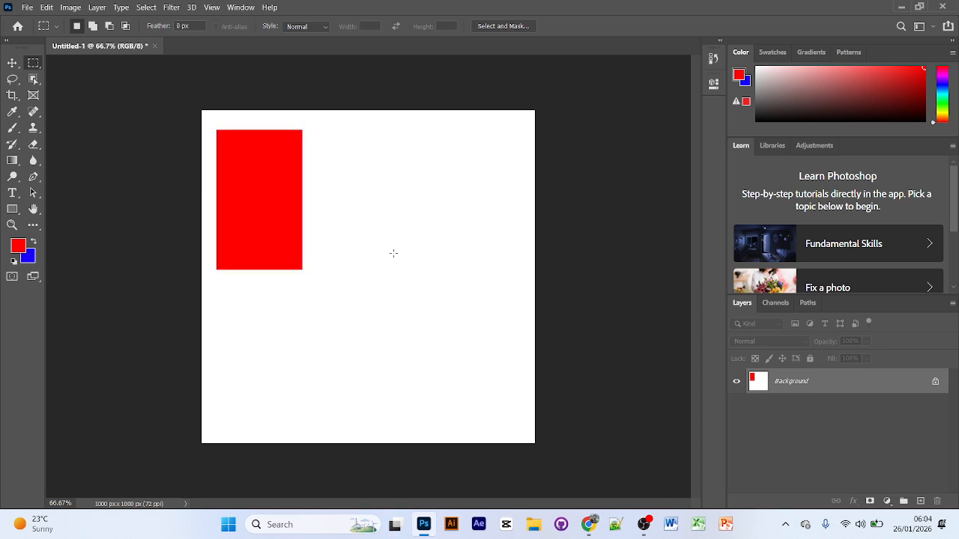
# Step: Try to move the red rectangle on the Background layer and decline converting it to a normal layer
pyautogui.click(12, 62)
pyautogui.moveTo(244, 219); pyautogui.dragTo(308, 186)
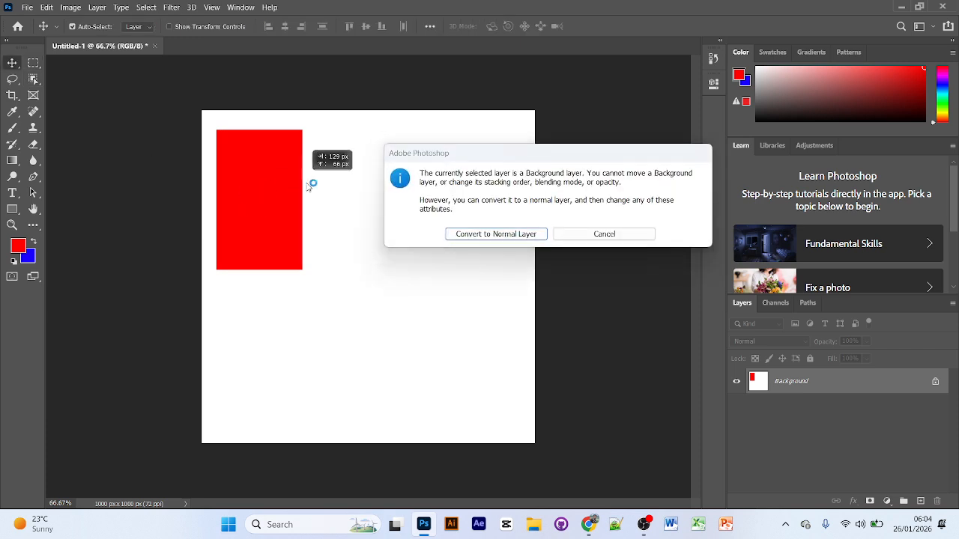
pyautogui.click(637, 235)
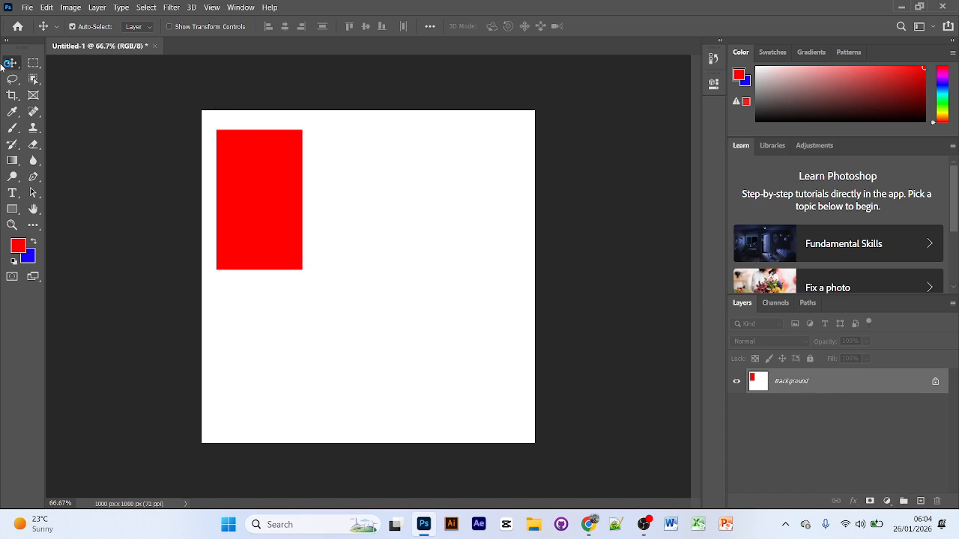
# Step: Create a second rectangle beside the red one on a new layer, filled with the blue background color, and deselect it
pyautogui.click(33, 65)
pyautogui.moveTo(349, 138); pyautogui.dragTo(443, 264)
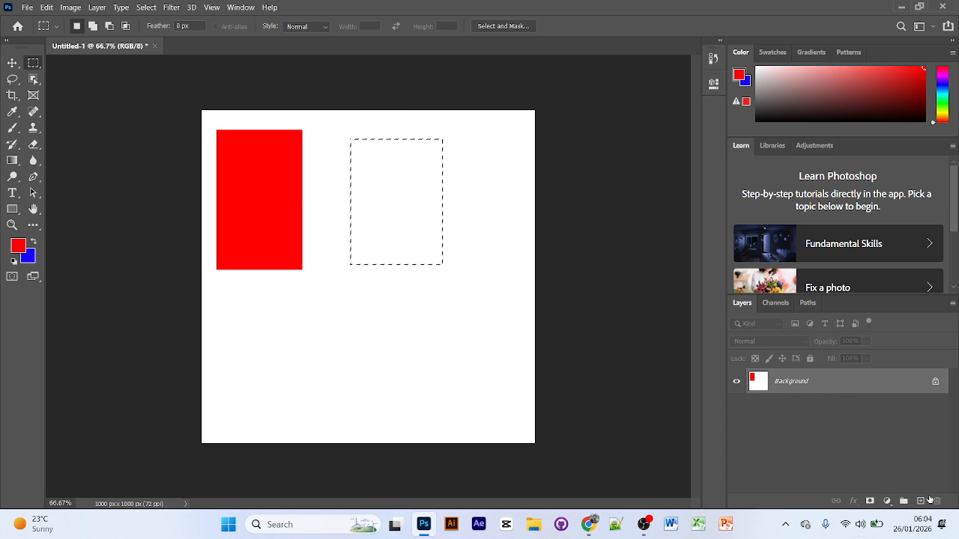
pyautogui.click(920, 502)
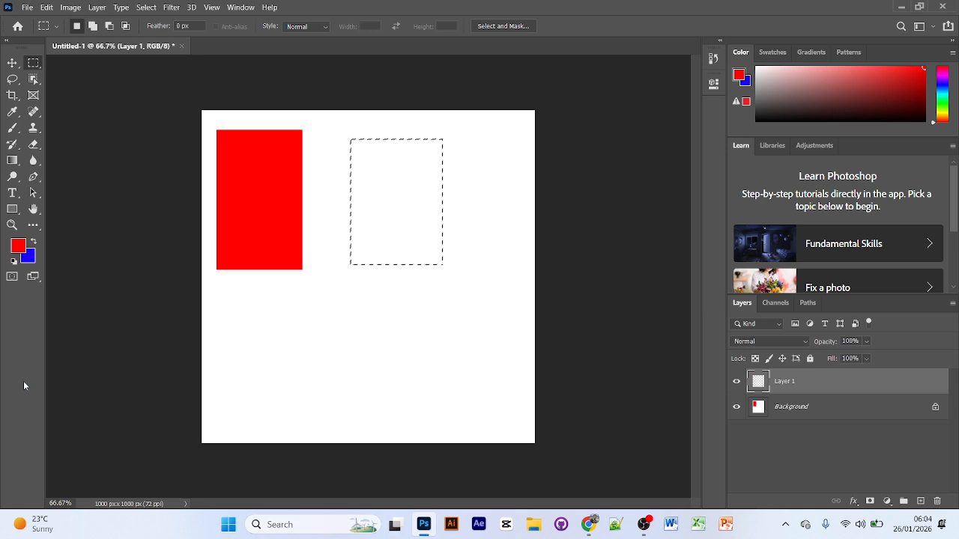
pyautogui.hotkey('ctrl', 'BackSpace')
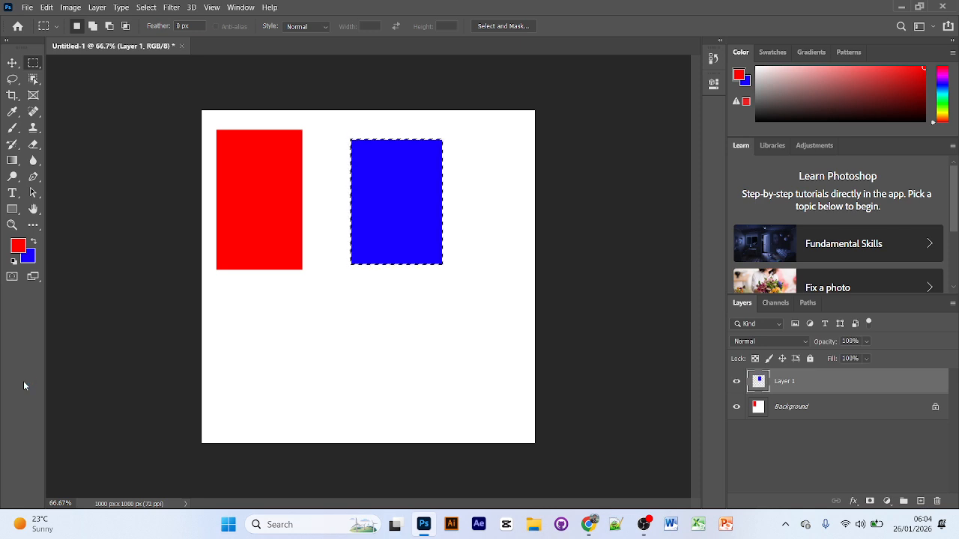
pyautogui.hotkey('ctrl', 'd')
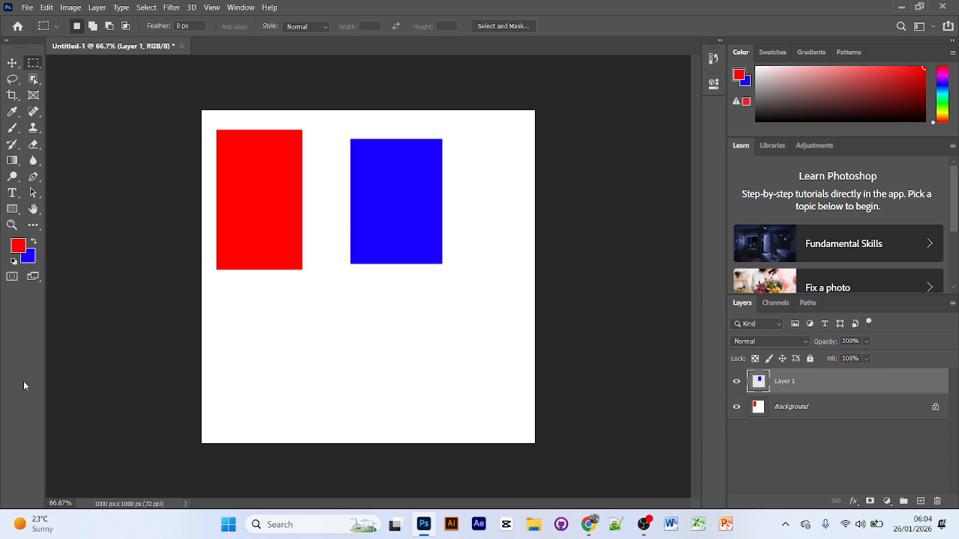
# Step: Reposition the blue rectangle with the Move tool and try to move the red rectangle on the Background layer
pyautogui.click(13, 63)
pyautogui.moveTo(419, 183); pyautogui.dragTo(443, 202)
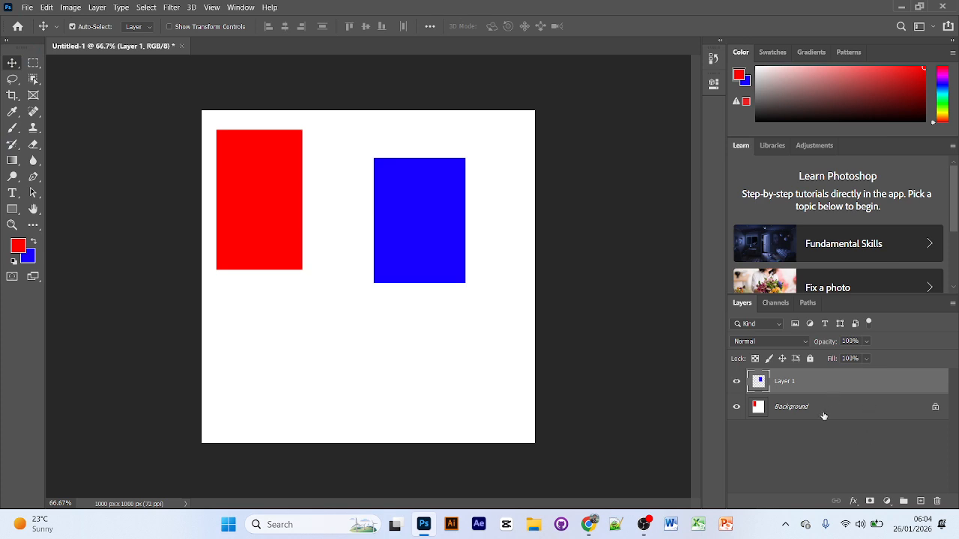
pyautogui.moveTo(264, 167); pyautogui.dragTo(279, 253)
pyautogui.moveTo(265, 184); pyautogui.dragTo(289, 227)
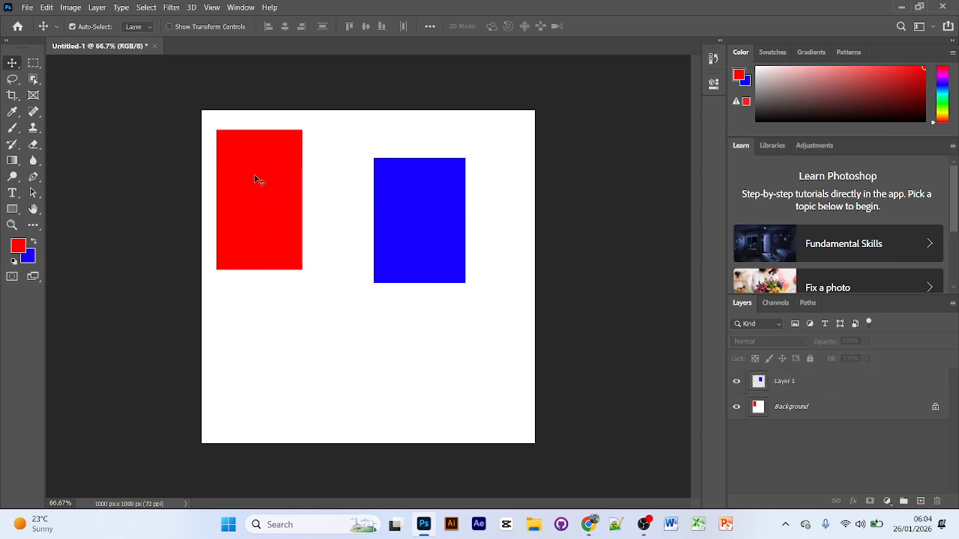
pyautogui.moveTo(235, 210); pyautogui.dragTo(274, 163)
pyautogui.moveTo(392, 231); pyautogui.dragTo(400, 207)
# Step: Select the Background layer and hide the blue rectangle's layer
pyautogui.click(826, 420)
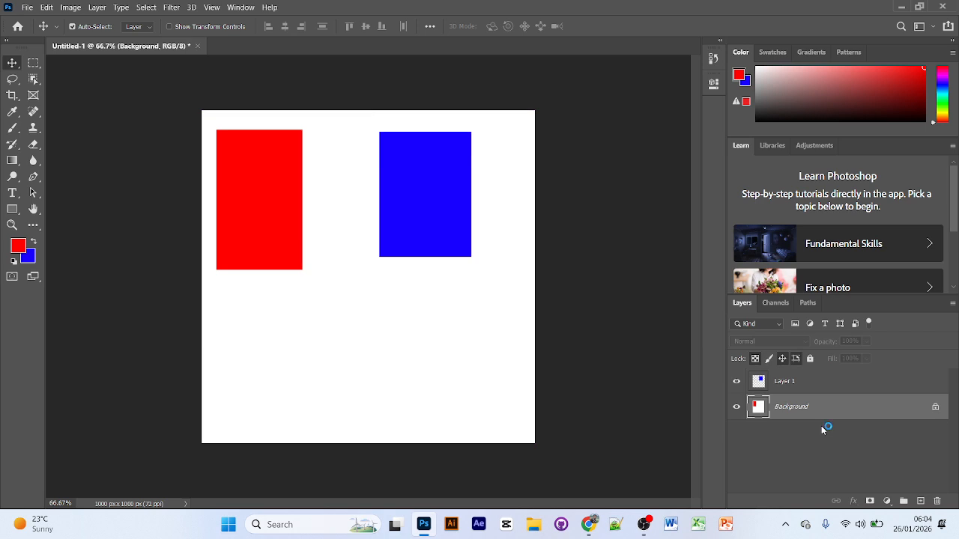
pyautogui.click(736, 381)
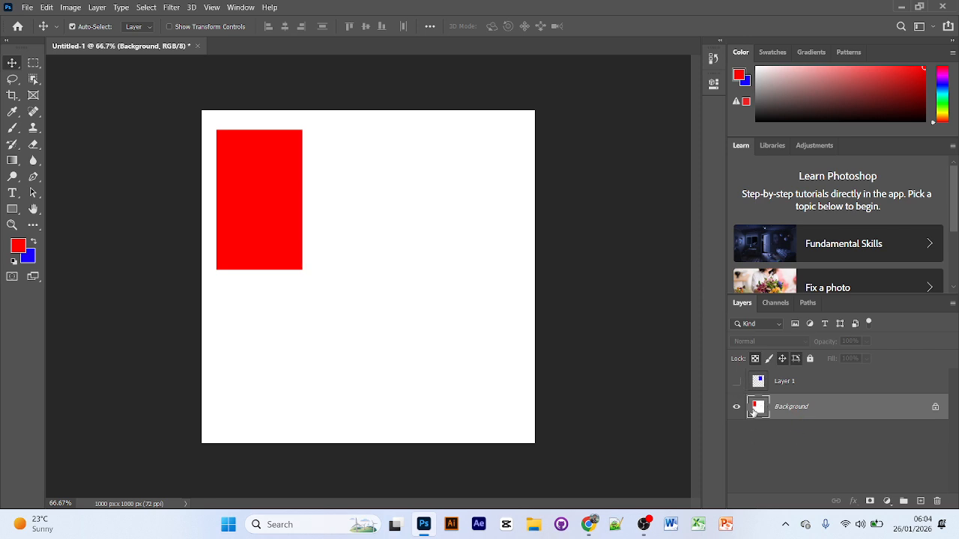
# Step: Undo the layer and fill edits back to the first unfilled rectangular selection
pyautogui.hotkey('ctrl', 'z')
pyautogui.hotkey('ctrl', 'z')
pyautogui.hotkey('ctrl', 'z')
pyautogui.hotkey('ctrl', 'z')
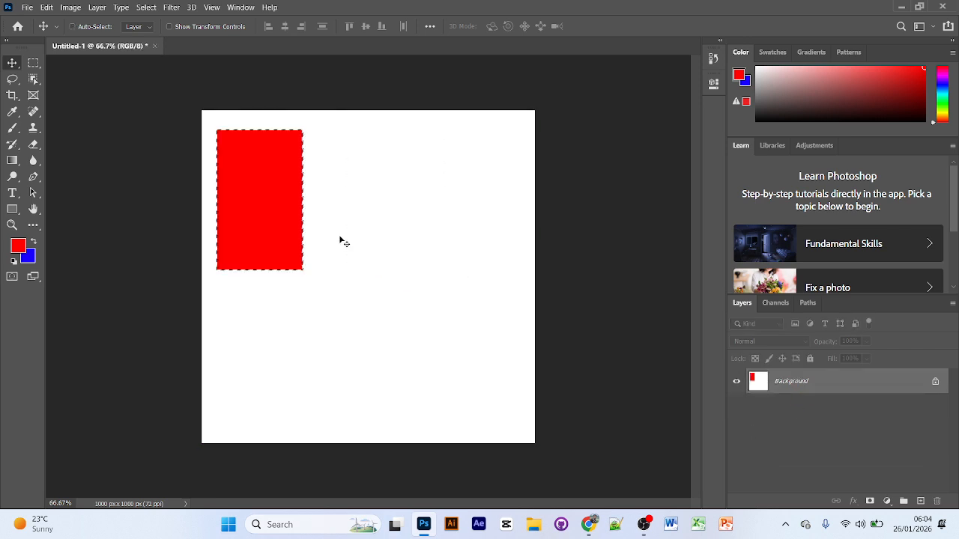
pyautogui.hotkey('ctrl', 'z')
pyautogui.hotkey('ctrl', 'z')
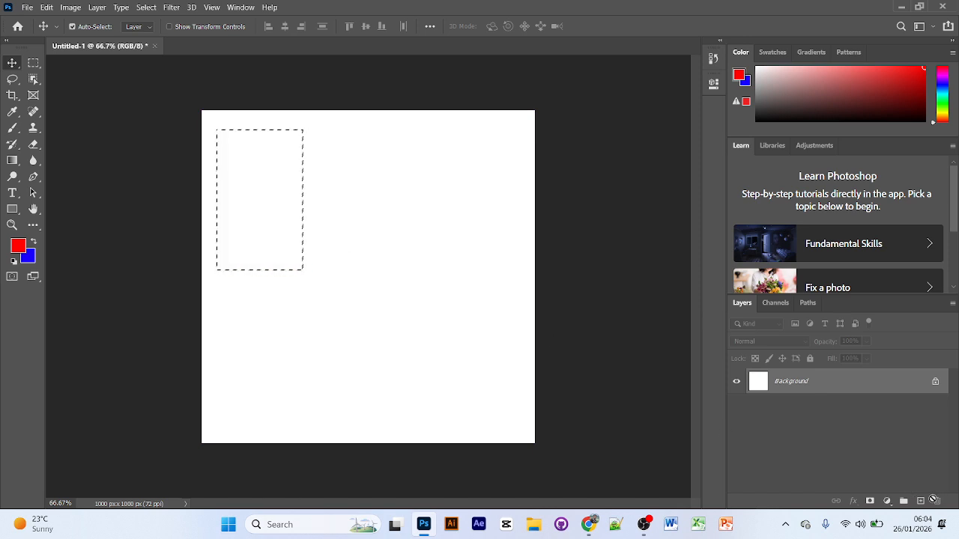
# Step: Add a new layer, replace the old selection with four overlapping rectangular marquees combined by Add to selection, and fill it with red
pyautogui.click(920, 501)
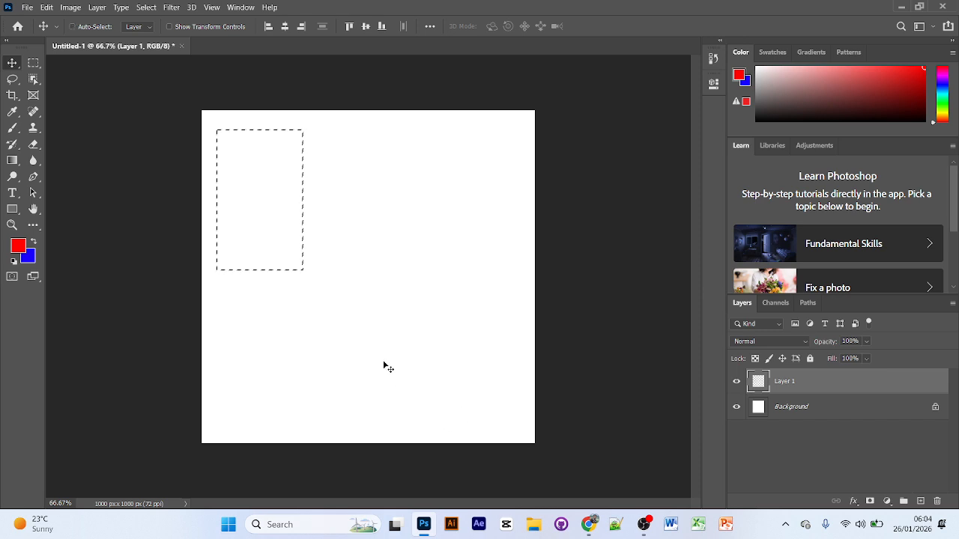
pyautogui.hotkey('ctrl', 'd')
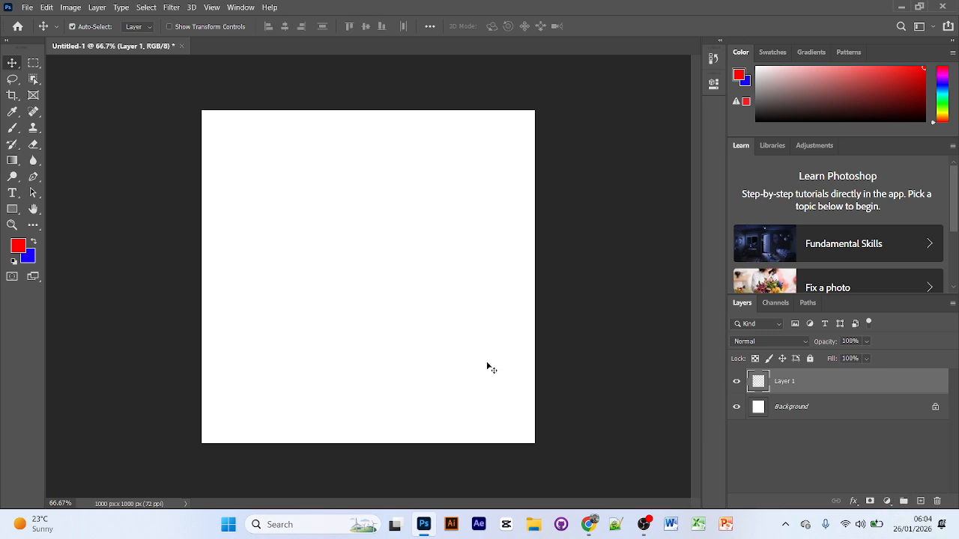
pyautogui.click(33, 63)
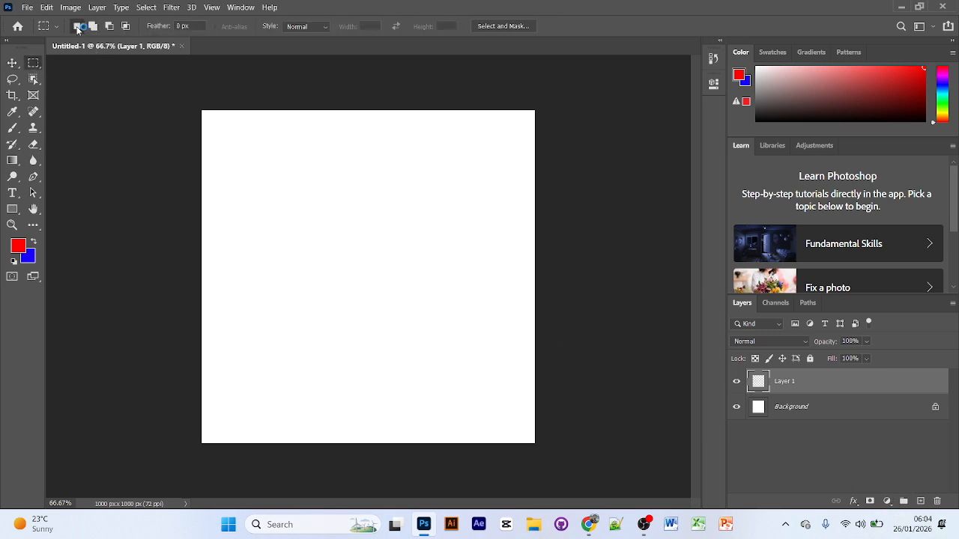
pyautogui.click(93, 27)
pyautogui.moveTo(238, 149); pyautogui.dragTo(328, 305)
pyautogui.moveTo(306, 147); pyautogui.dragTo(376, 238)
pyautogui.moveTo(356, 130); pyautogui.dragTo(472, 418)
pyautogui.moveTo(281, 212); pyautogui.dragTo(377, 358)
pyautogui.hotkey('alt', 'BackSpace')
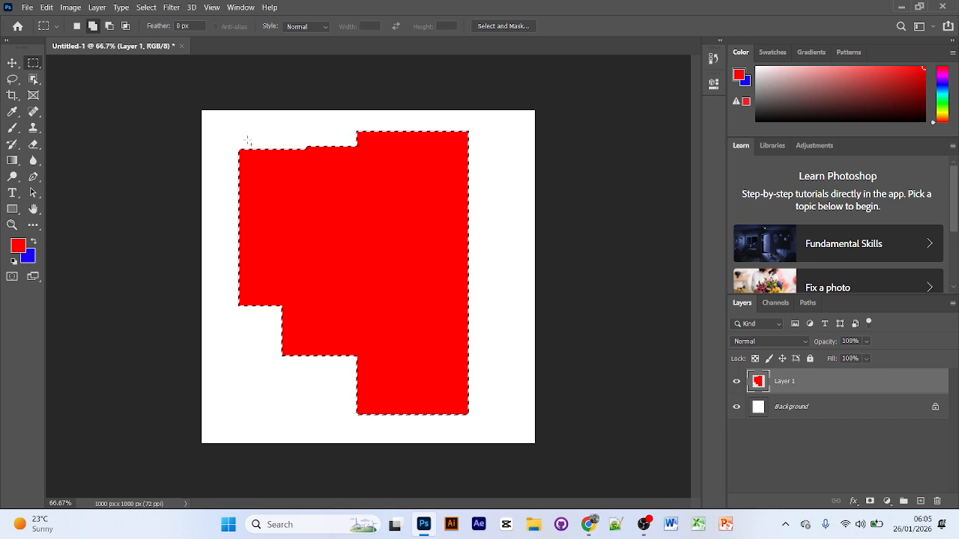
# Step: Extend the selection with rectangles reaching beyond the red shape's upper edges, and deselect everything
pyautogui.moveTo(227, 132); pyautogui.dragTo(309, 254)
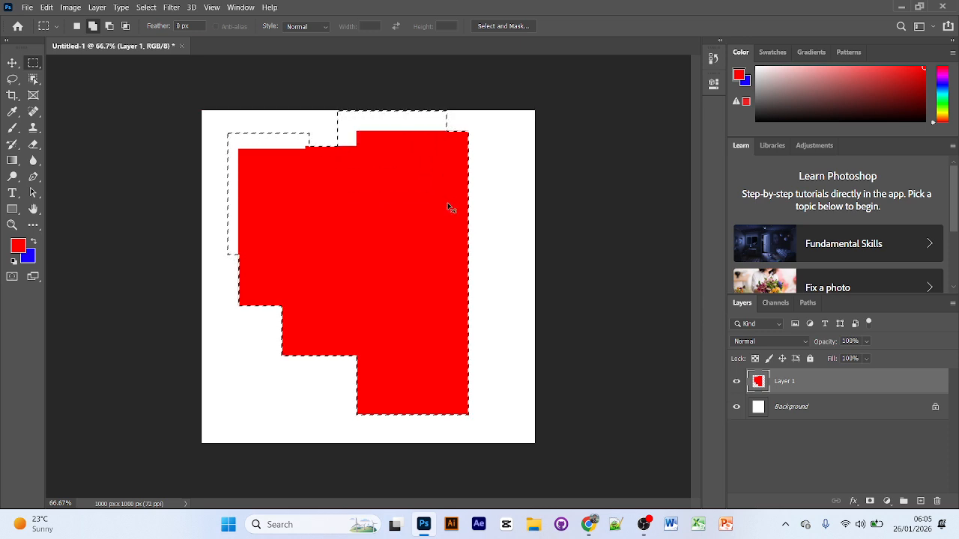
pyautogui.hotkey('ctrl', 'd')
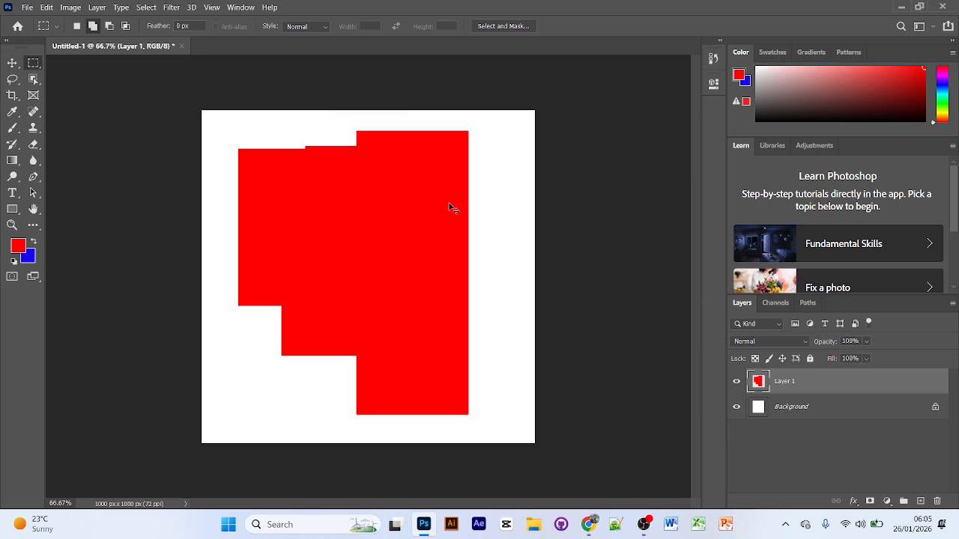
# Step: Hide the red shape's layer, set the marquee mode to Subtract from selection and add a new empty layer
pyautogui.click(737, 382)
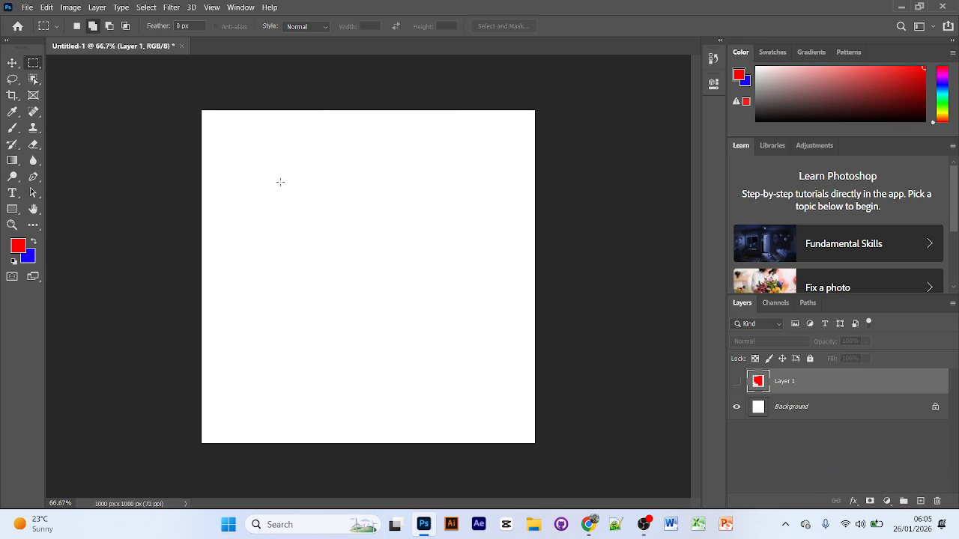
pyautogui.click(110, 26)
pyautogui.click(920, 501)
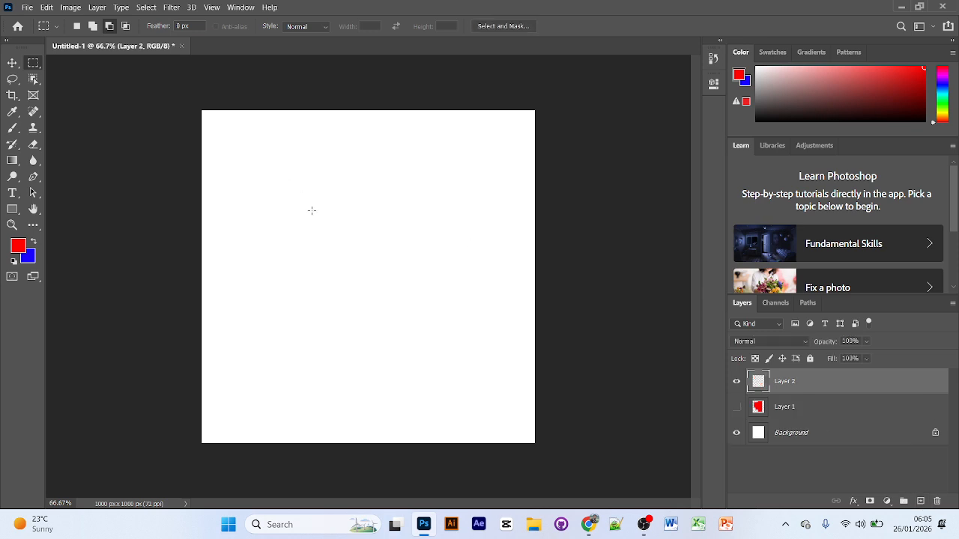
# Step: Draw a rectangular selection, subtract two overlapping rectangles from it, and clear the selection
pyautogui.moveTo(241, 148); pyautogui.dragTo(363, 325)
pyautogui.moveTo(220, 118); pyautogui.dragTo(392, 235)
pyautogui.moveTo(306, 214); pyautogui.dragTo(392, 352)
pyautogui.click(401, 347)
# Step: Switch to the Elliptical Marquee tool and draw three trial elliptical selections on the canvas, deselecting each one
pyautogui.rightClick(33, 67)
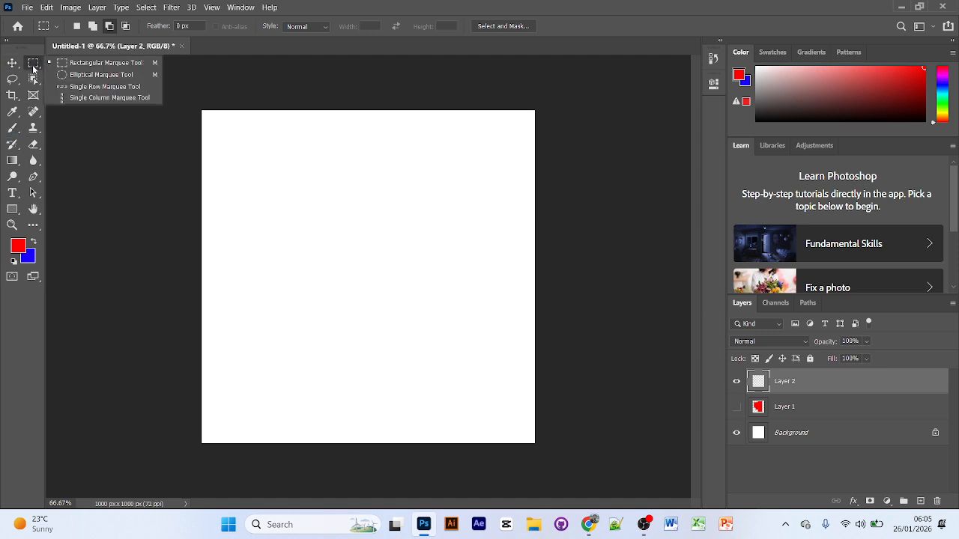
pyautogui.click(95, 74)
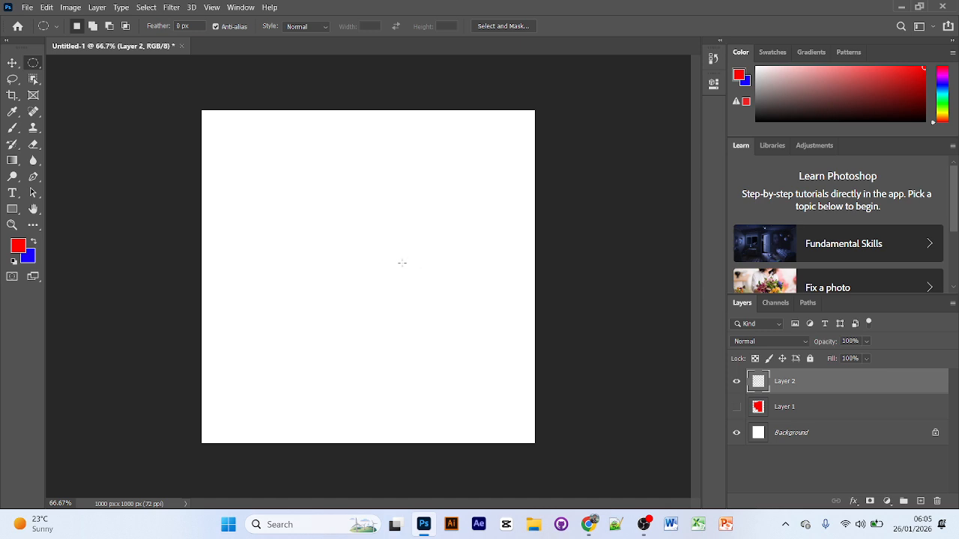
pyautogui.moveTo(315, 203); pyautogui.dragTo(419, 307)
pyautogui.hotkey('ctrl', 'd')
pyautogui.moveTo(256, 155); pyautogui.dragTo(520, 411)
pyautogui.hotkey('ctrl', 'd')
pyautogui.moveTo(319, 202); pyautogui.dragTo(404, 313)
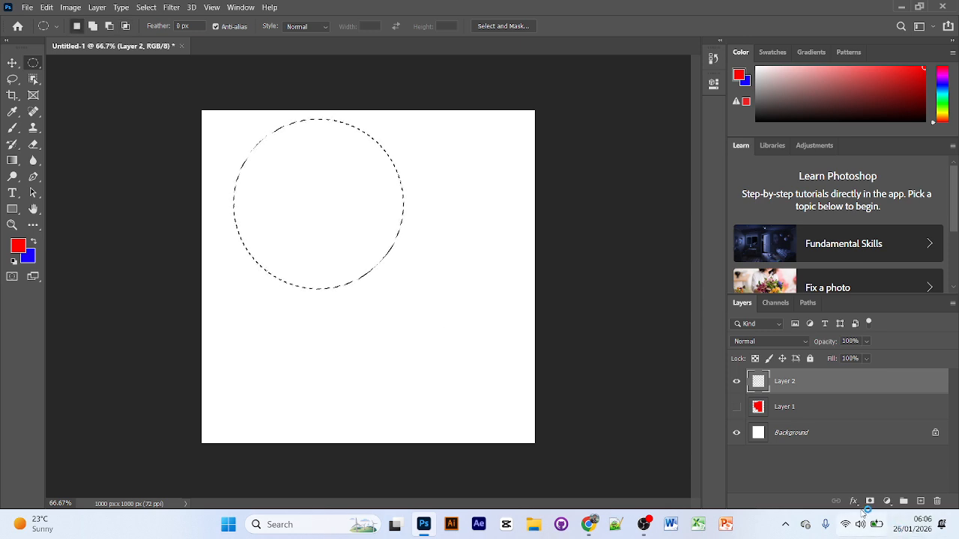
pyautogui.hotkey('ctrl', 'd')
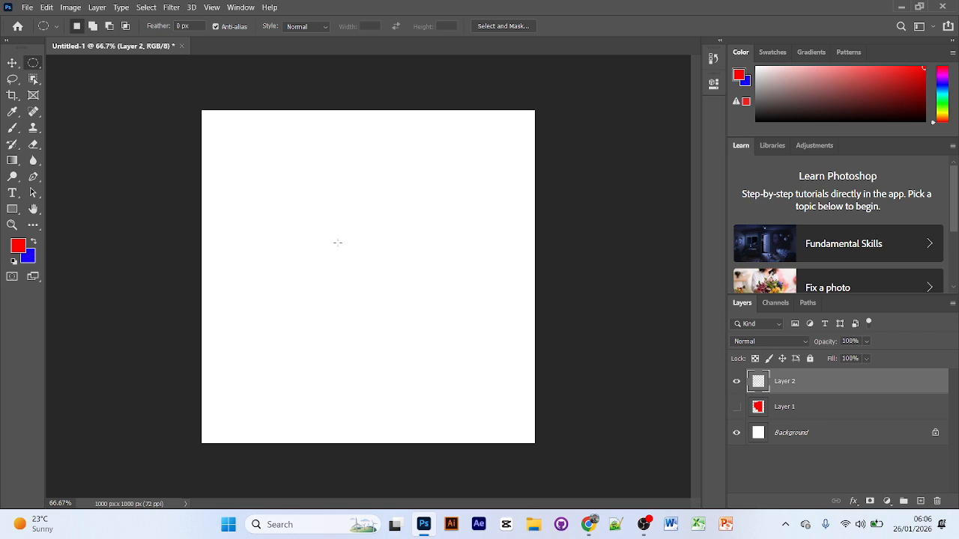
# Step: Draw a circular selection near the canvas center and subtract an overlapping ellipse from its upper right to form a crescent
pyautogui.moveTo(337, 242); pyautogui.dragTo(383, 285)
pyautogui.click(109, 26)
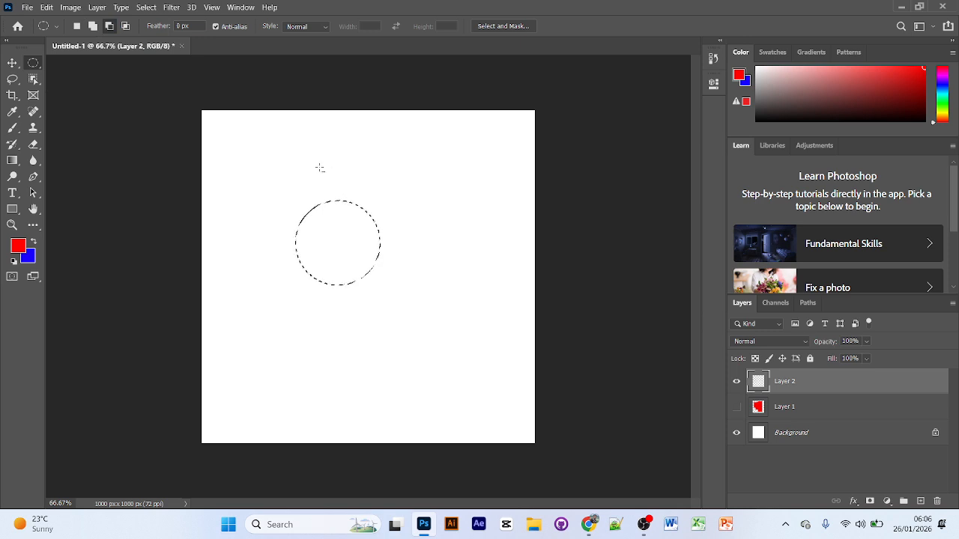
pyautogui.moveTo(320, 167); pyautogui.dragTo(400, 280)
# Step: Fill the crescent selection with the red foreground color, refill it with the blue background color, and deselect it
pyautogui.hotkey('alt', 'BackSpace')
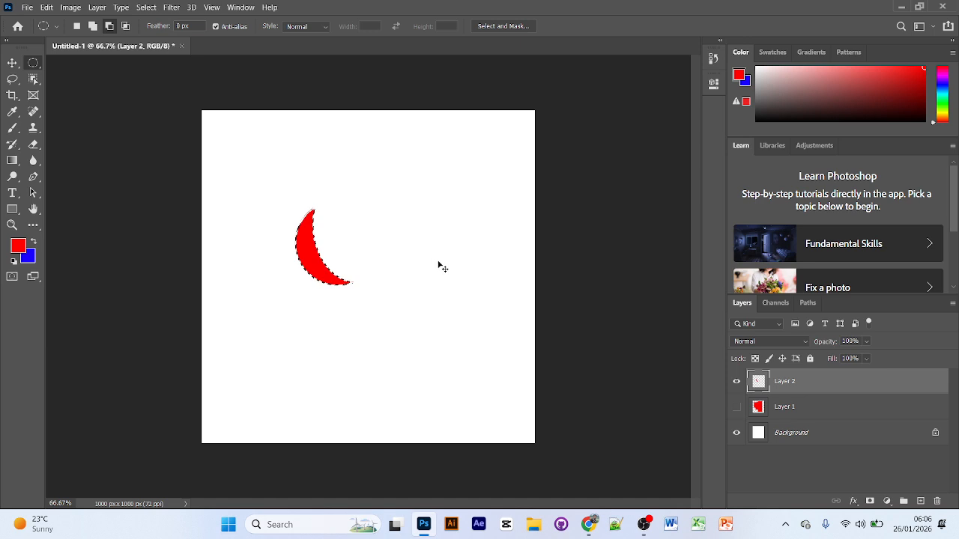
pyautogui.hotkey('ctrl', 'BackSpace')
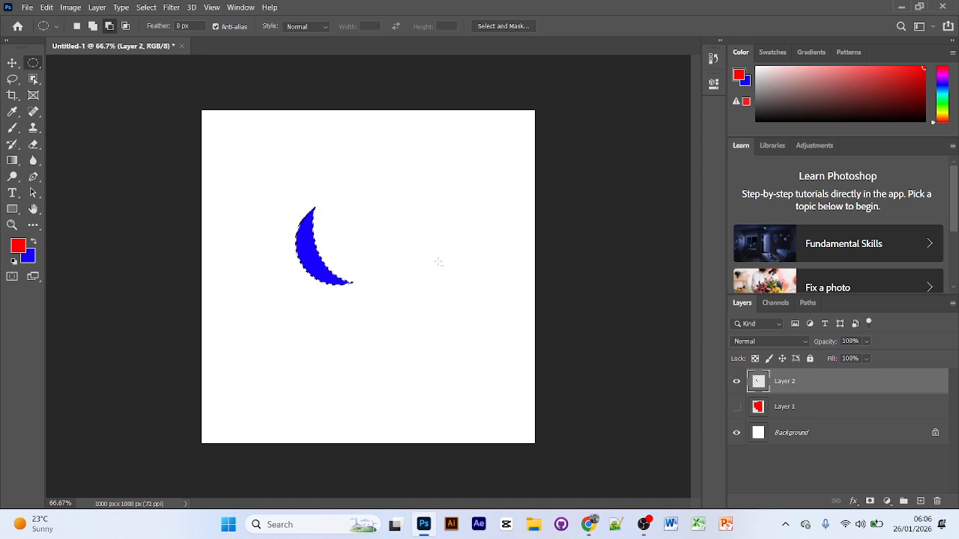
pyautogui.hotkey('ctrl', 'd')
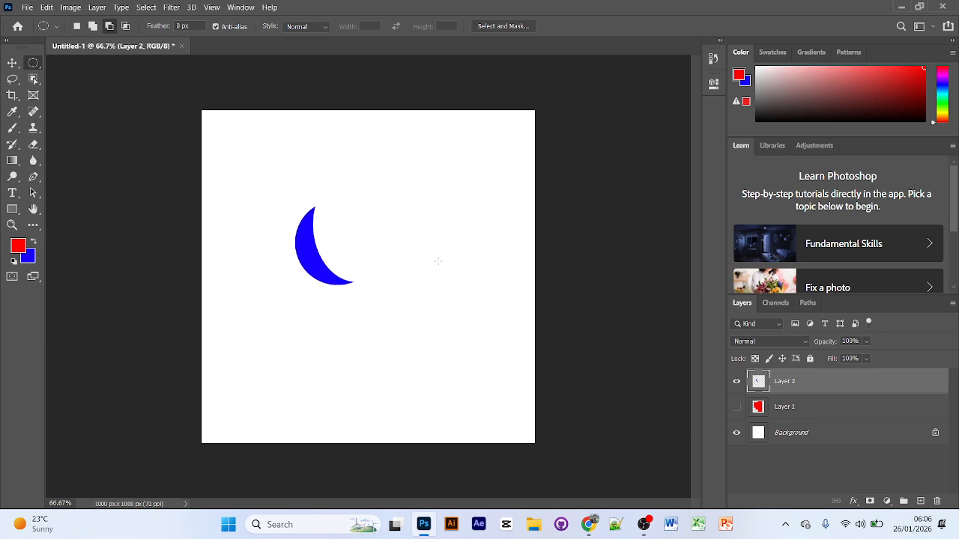
# Step: Create a new layer above Layer 2 and hide the blue crescent layer
pyautogui.click(921, 501)
pyautogui.click(736, 407)
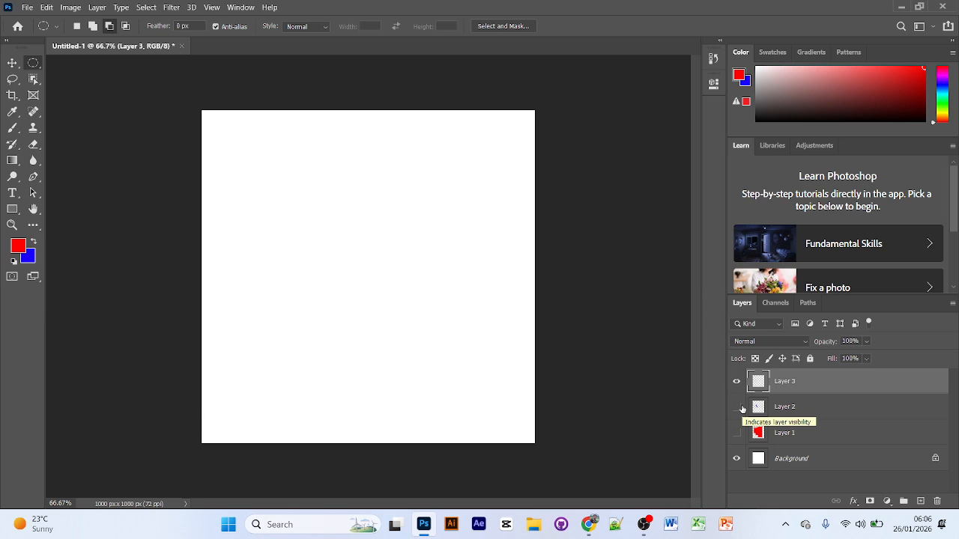
pyautogui.click(740, 406)
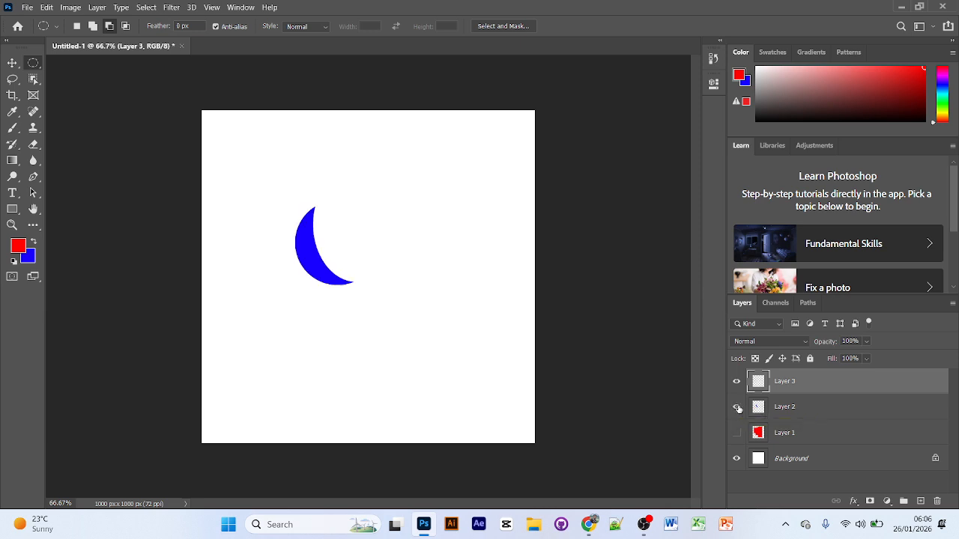
pyautogui.click(737, 407)
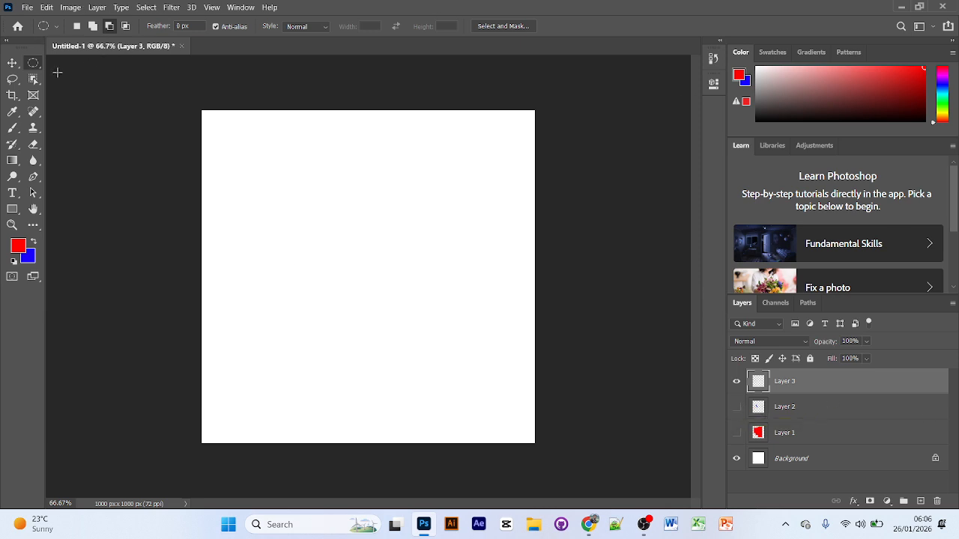
# Step: Try the intersect mode with rectangular marquee selections in the canvas's upper area, ending with the selection cleared
pyautogui.rightClick(33, 63)
pyautogui.click(86, 63)
pyautogui.moveTo(217, 178); pyautogui.dragTo(270, 262)
pyautogui.moveTo(301, 168); pyautogui.dragTo(361, 260)
pyautogui.click(126, 25)
pyautogui.moveTo(294, 176); pyautogui.dragTo(351, 260)
pyautogui.click(466, 204)
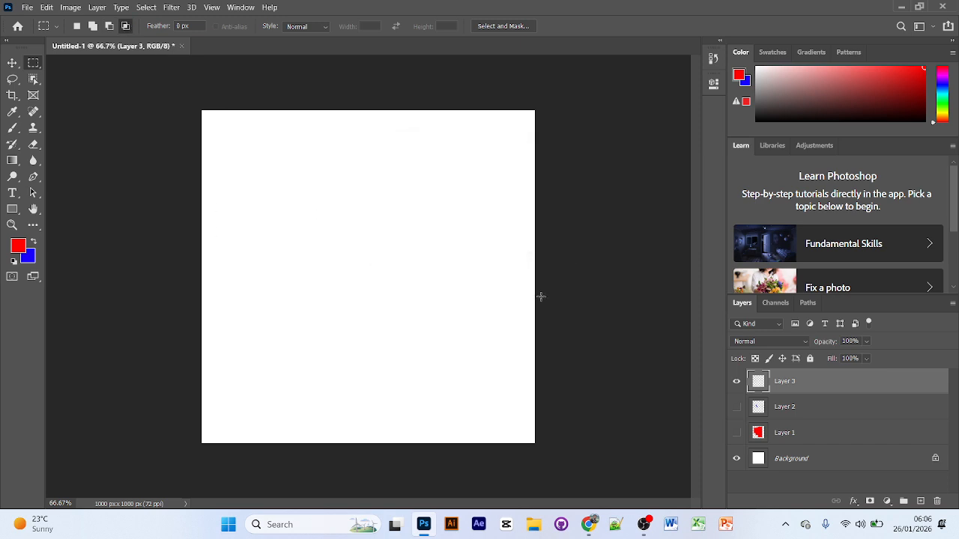
# Step: Add four side-by-side rectangular selections across the canvas and intersect them with one wide rectangle
pyautogui.click(77, 25)
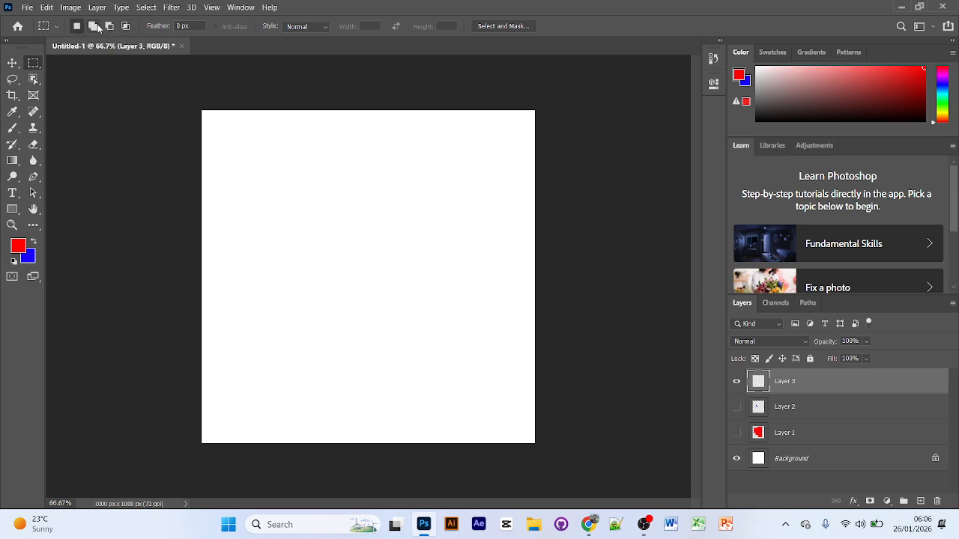
pyautogui.click(90, 26)
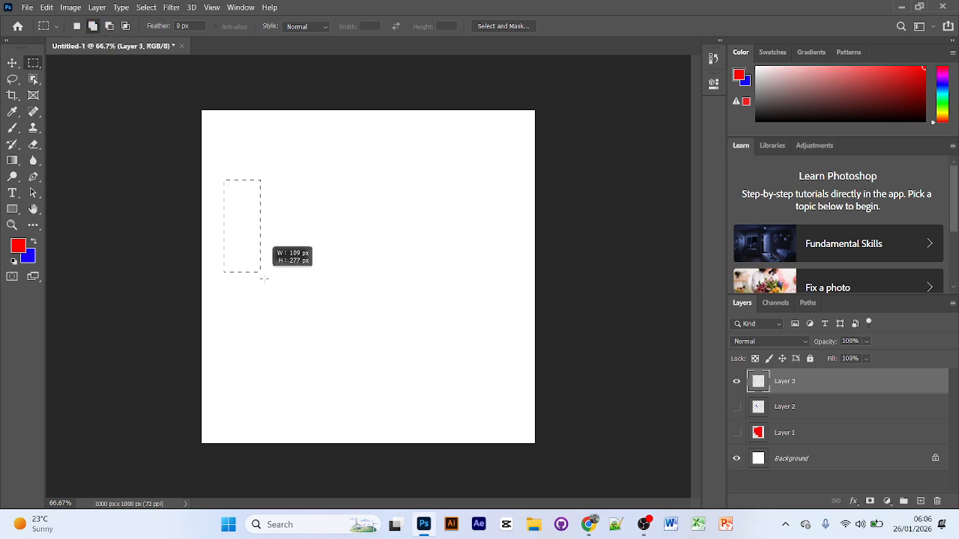
pyautogui.moveTo(309, 166); pyautogui.dragTo(371, 273)
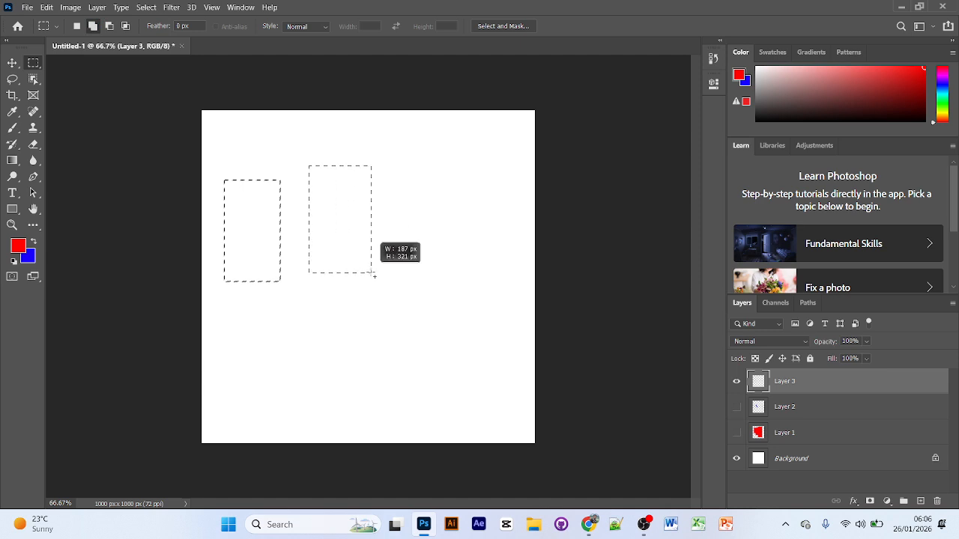
pyautogui.moveTo(389, 163); pyautogui.dragTo(447, 275)
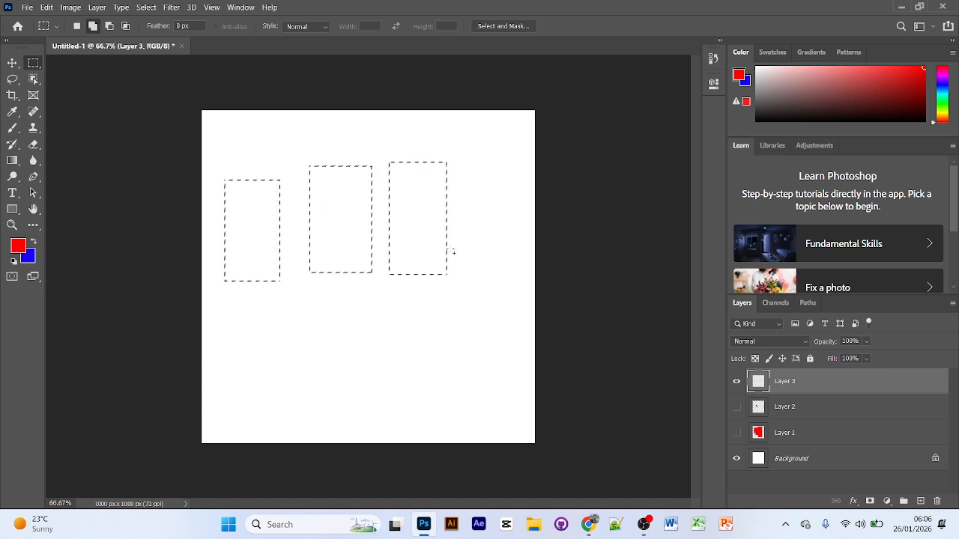
pyautogui.moveTo(461, 156); pyautogui.dragTo(516, 281)
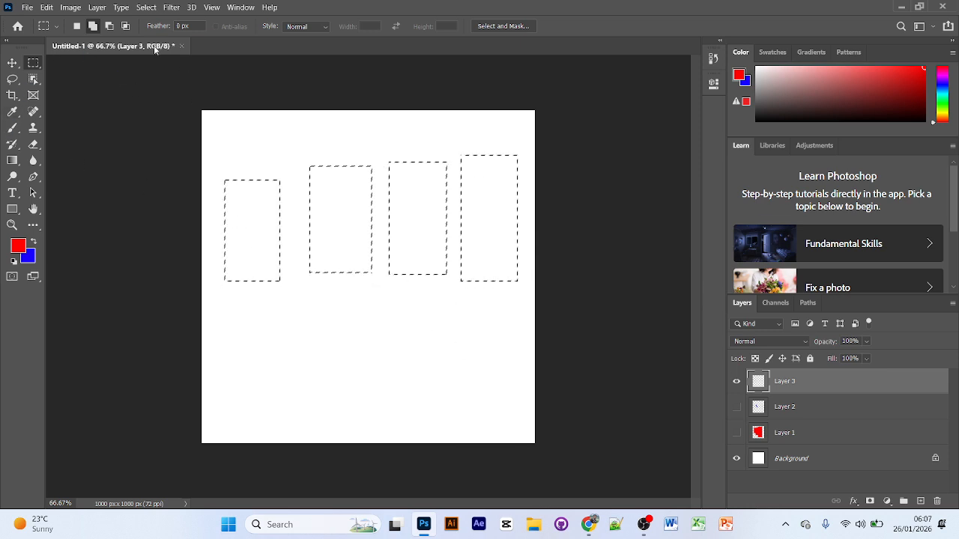
pyautogui.click(126, 26)
pyautogui.moveTo(212, 175); pyautogui.dragTo(527, 258)
# Step: Build a row of five separate tall rectangular selections across the upper canvas using add-to-selection mode
pyautogui.click(93, 25)
pyautogui.moveTo(226, 266); pyautogui.dragTo(251, 288)
pyautogui.moveTo(276, 165); pyautogui.dragTo(338, 272)
pyautogui.moveTo(358, 165); pyautogui.dragTo(412, 272)
pyautogui.moveTo(425, 168); pyautogui.dragTo(485, 277)
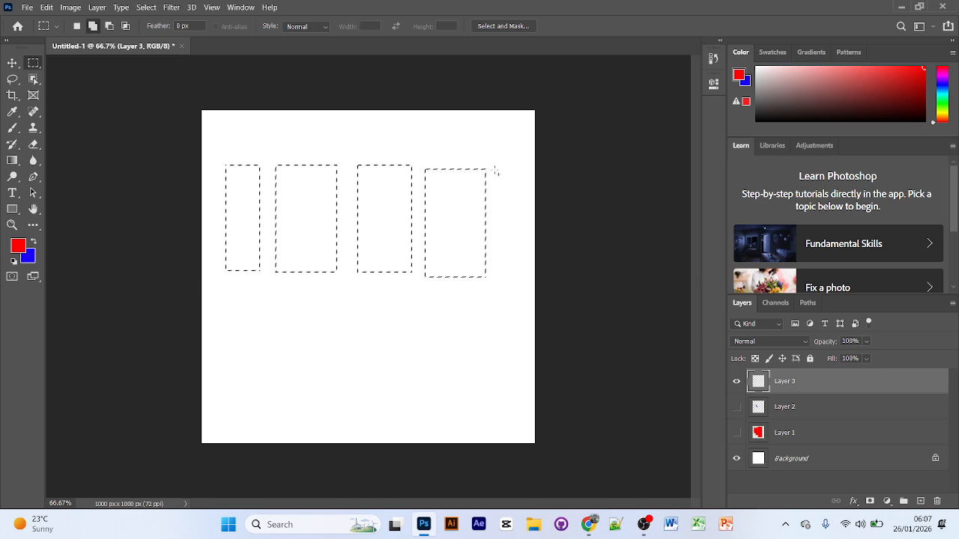
pyautogui.moveTo(494, 169); pyautogui.dragTo(524, 271)
# Step: Intersect the five selections with a wide rectangle across their middle and fill the result with the blue background color
pyautogui.click(126, 25)
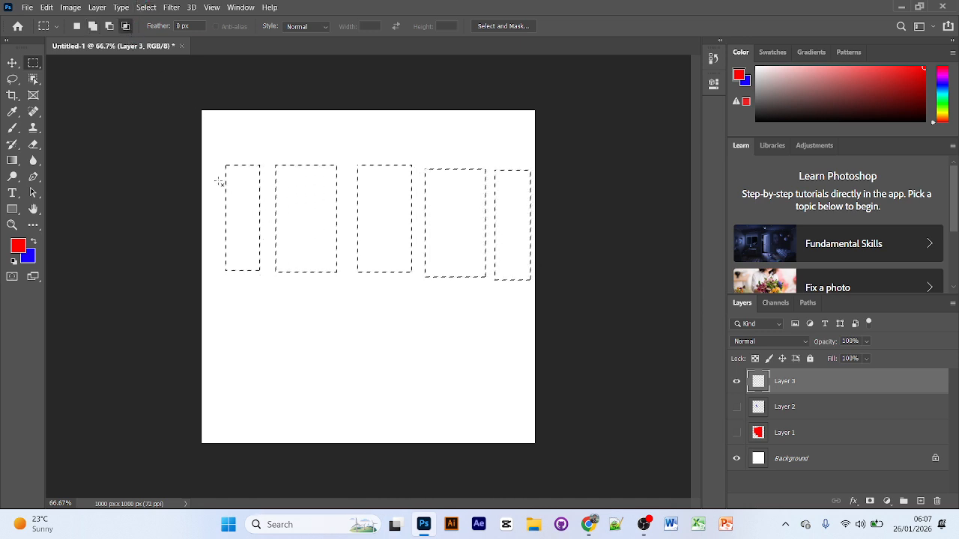
pyautogui.moveTo(535, 244); pyautogui.dragTo(536, 246)
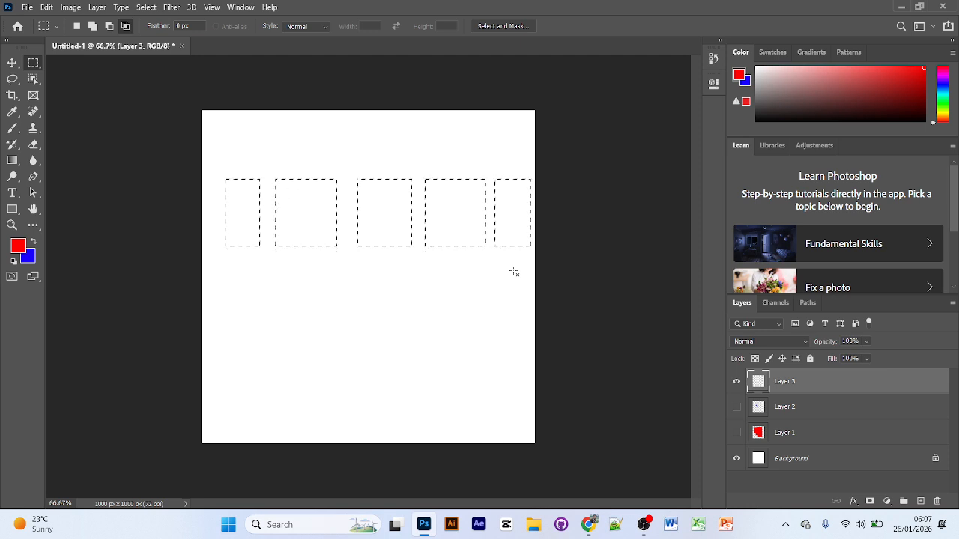
pyautogui.hotkey('ctrl', 'BackSpace')
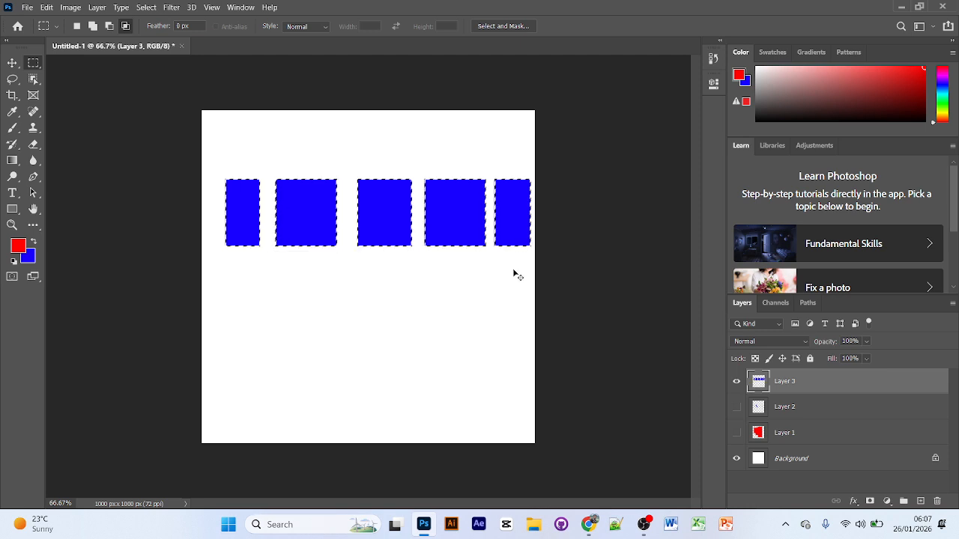
pyautogui.press('super+s')
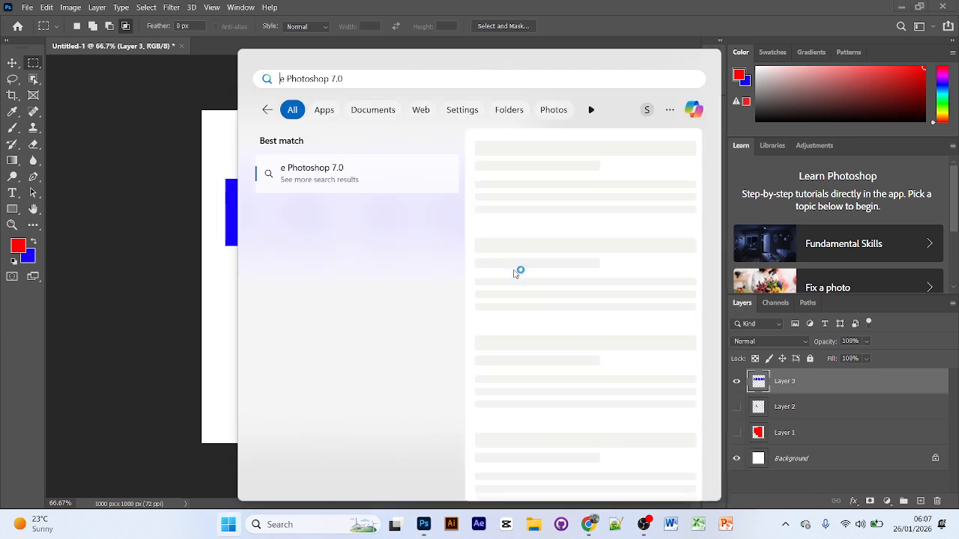
pyautogui.click(224, 271)
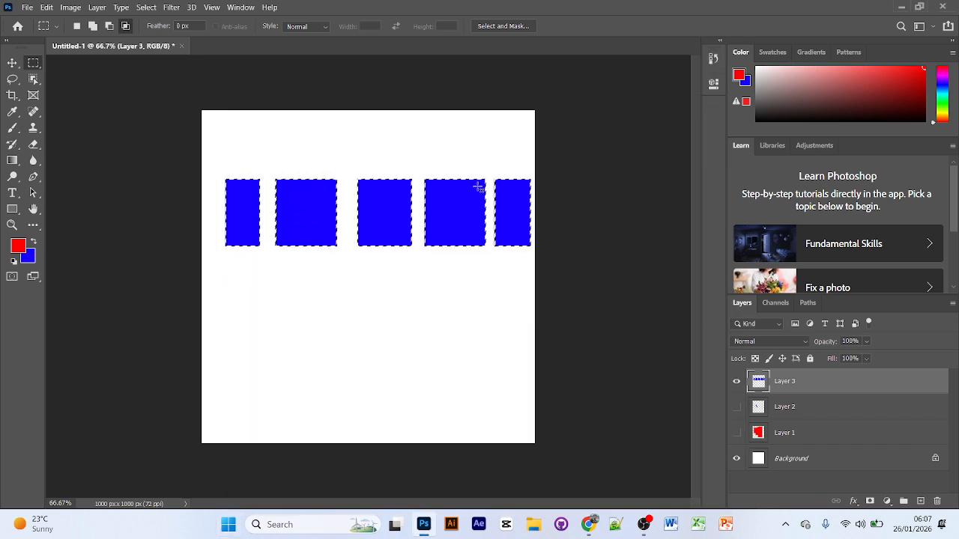
# Step: Delete the fill inside the five selected rectangles, clear the selection, and hide Layer 3
pyautogui.hotkey('alt', 'BackSpace')
pyautogui.press('Delete')
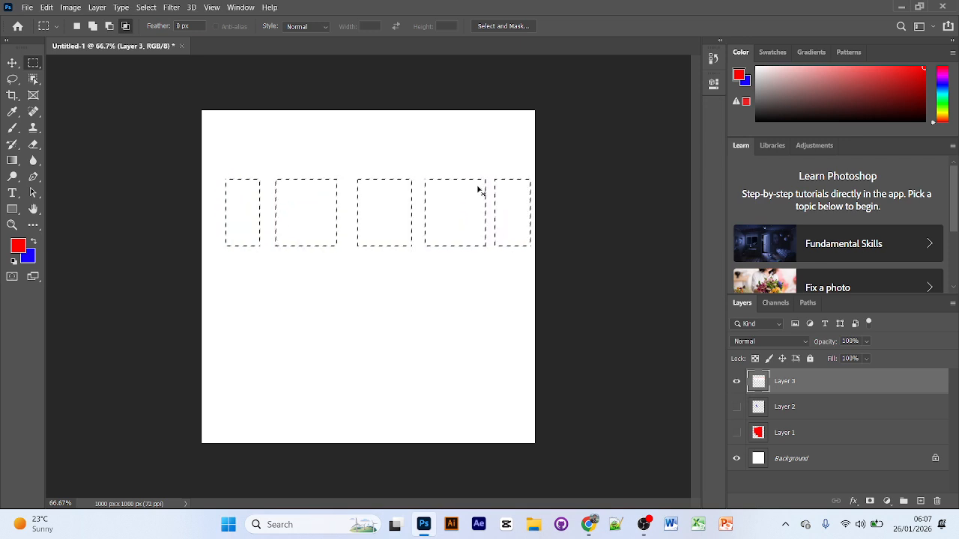
pyautogui.click(12, 63)
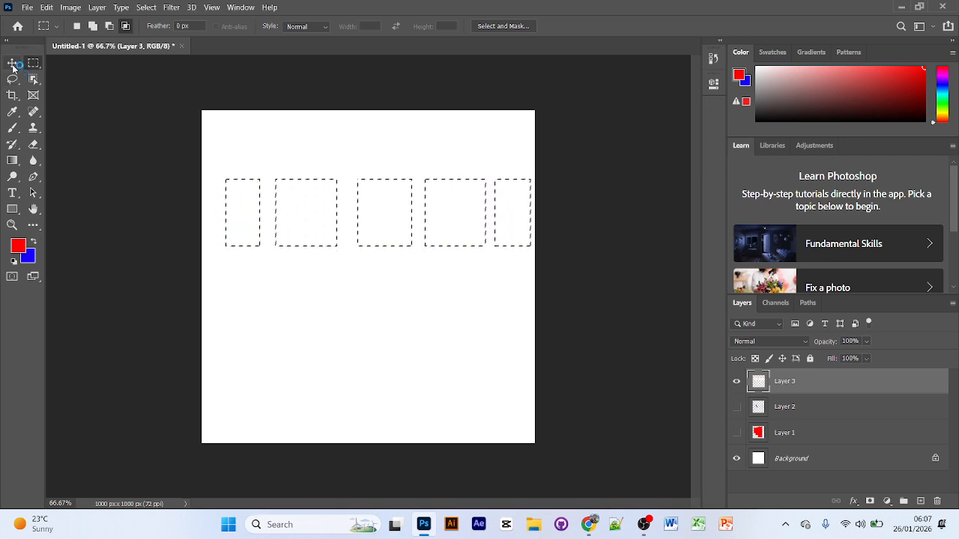
pyautogui.moveTo(252, 143); pyautogui.dragTo(500, 327)
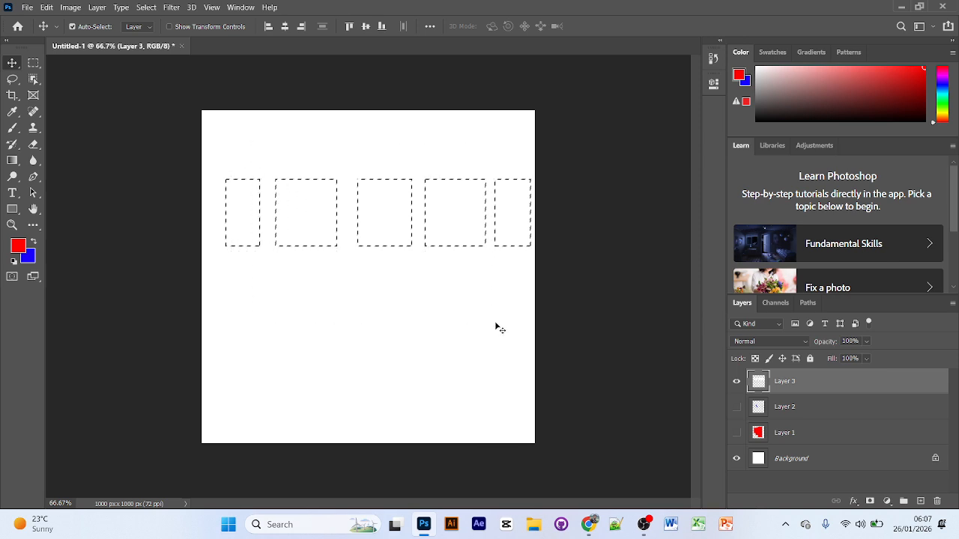
pyautogui.hotkey('ctrl', 'd')
pyautogui.click(737, 382)
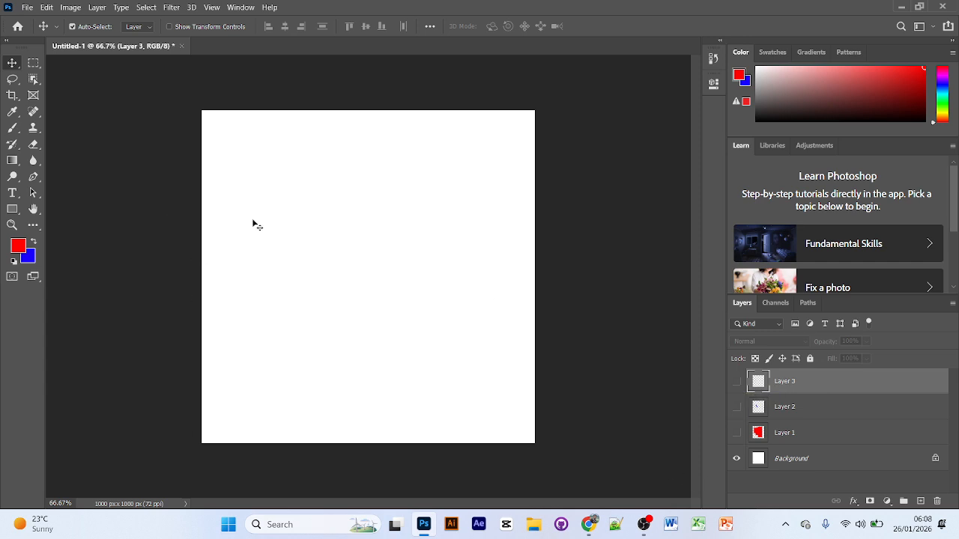
# Step: Draw a red rectangle shape about 666 x 482 px in the middle of the canvas with the Rectangle tool
pyautogui.click(12, 209)
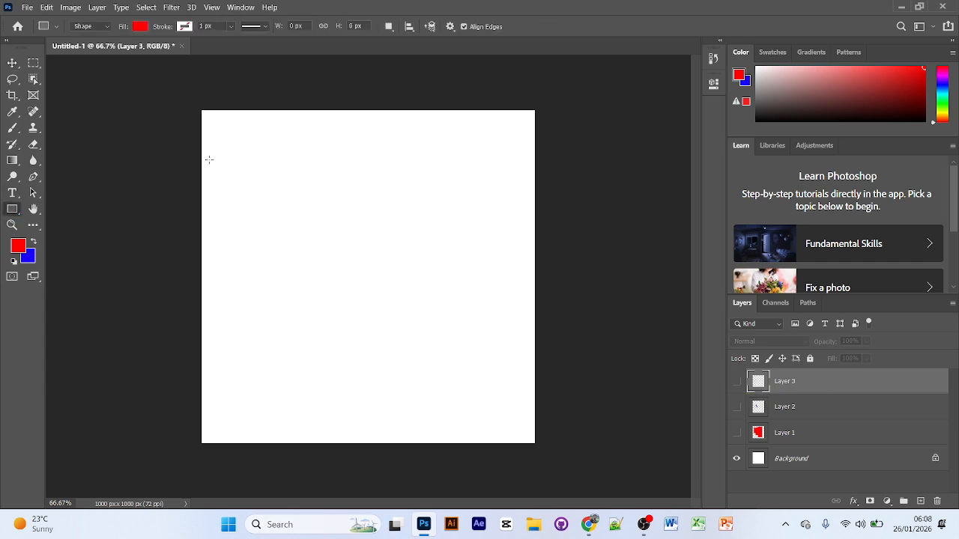
pyautogui.moveTo(261, 170); pyautogui.dragTo(482, 329)
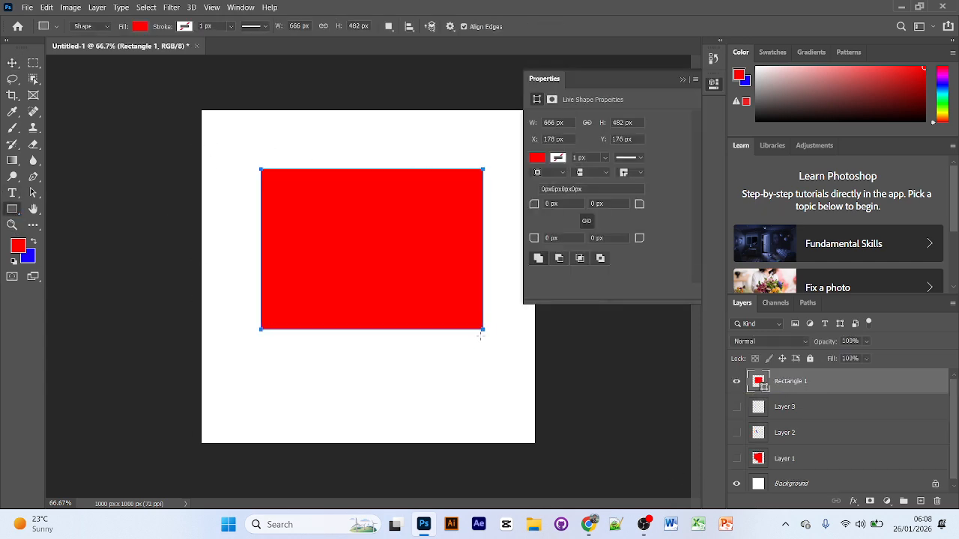
pyautogui.click(682, 78)
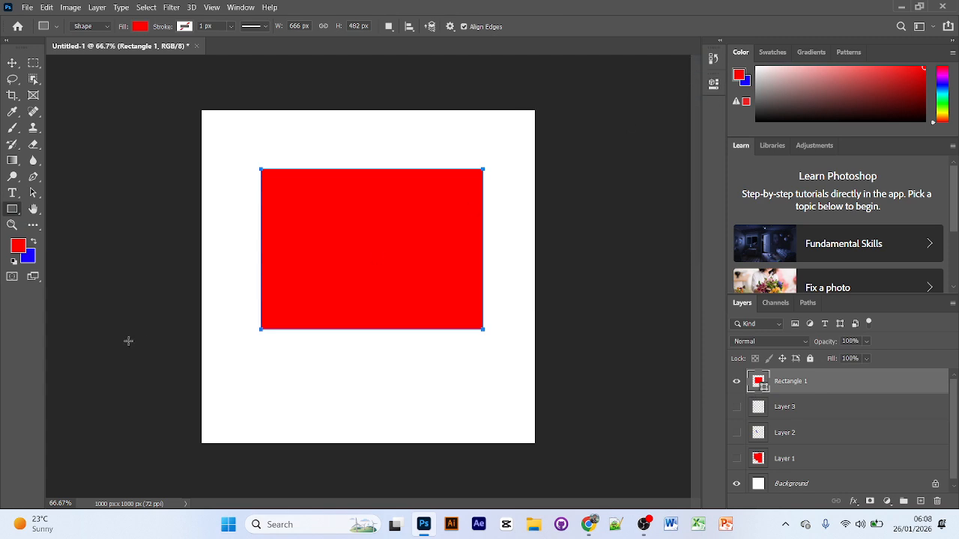
# Step: Set the foreground color to dark green 134a03
pyautogui.click(20, 246)
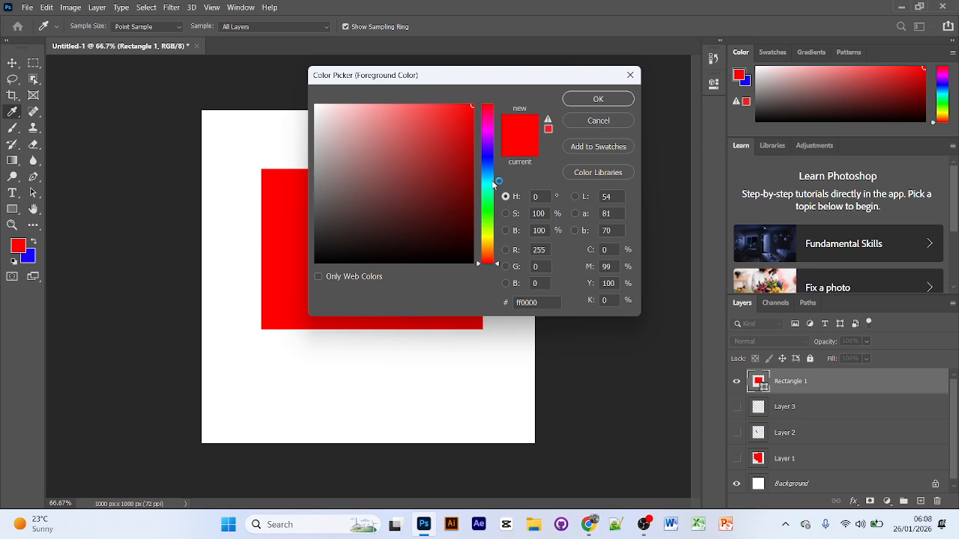
pyautogui.moveTo(492, 185); pyautogui.dragTo(492, 216)
pyautogui.moveTo(458, 179); pyautogui.dragTo(468, 217)
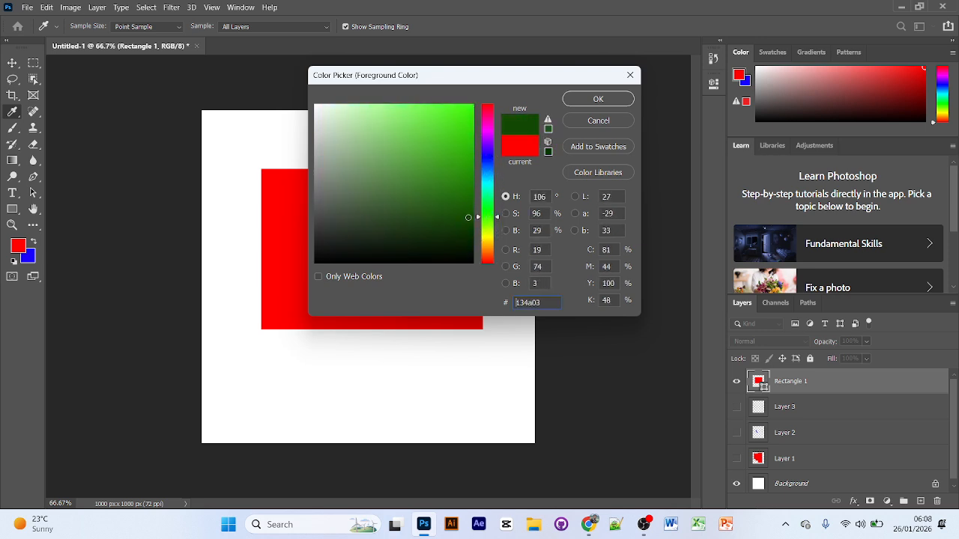
pyautogui.click(588, 99)
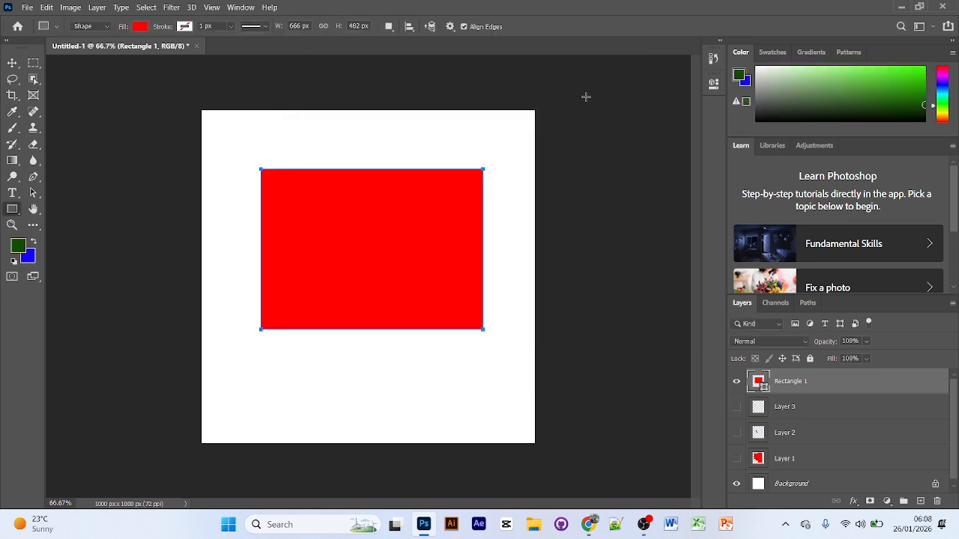
# Step: Change the rectangle shape's fill to the dark green foreground color, and pick a darker green as the new foreground color
pyautogui.click(139, 27)
pyautogui.click(140, 30)
pyautogui.click(140, 30)
pyautogui.click(140, 30)
pyautogui.click(139, 29)
pyautogui.click(63, 92)
pyautogui.click(519, 4)
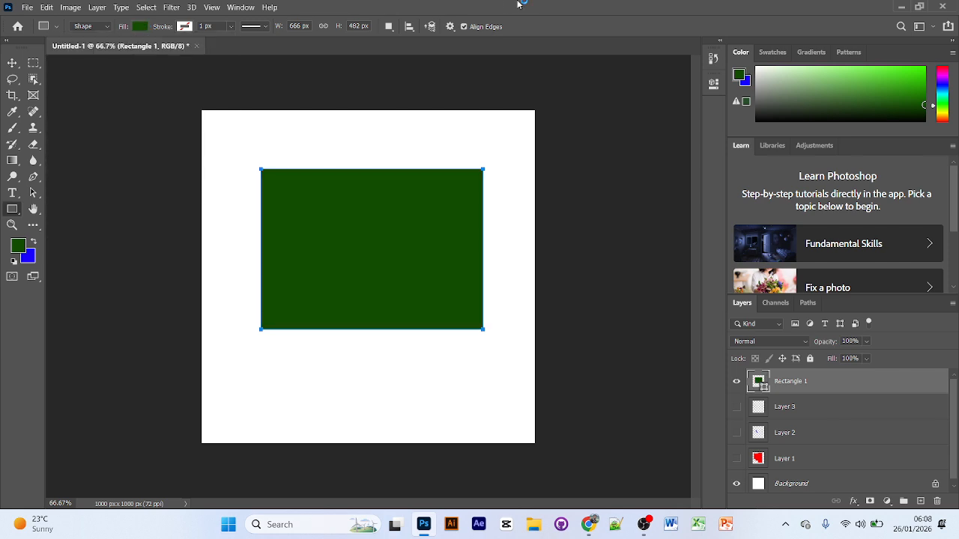
pyautogui.click(922, 86)
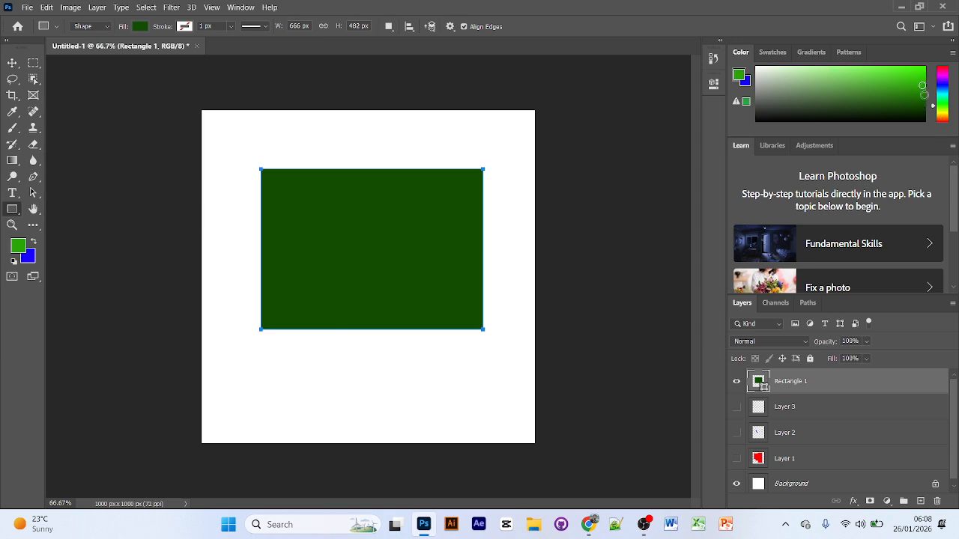
pyautogui.click(923, 109)
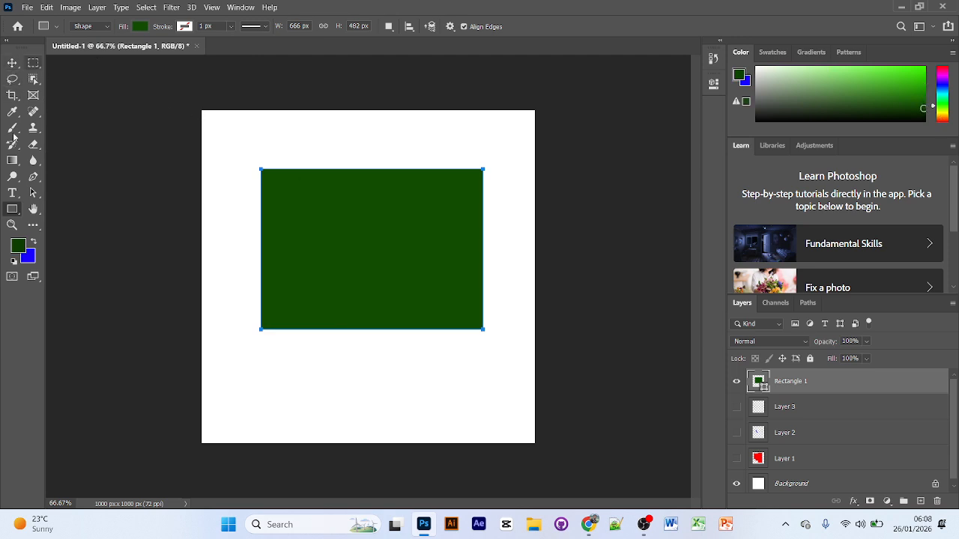
# Step: Draw a circle about 332 px in diameter over the green rectangle with the Ellipse tool, intersecting the two shapes
pyautogui.rightClick(15, 209)
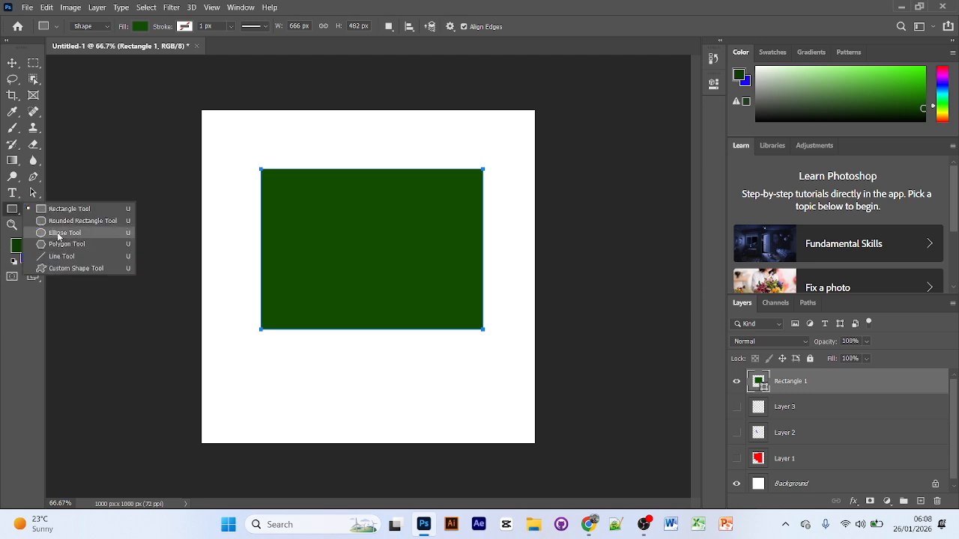
pyautogui.click(54, 213)
pyautogui.rightClick(15, 209)
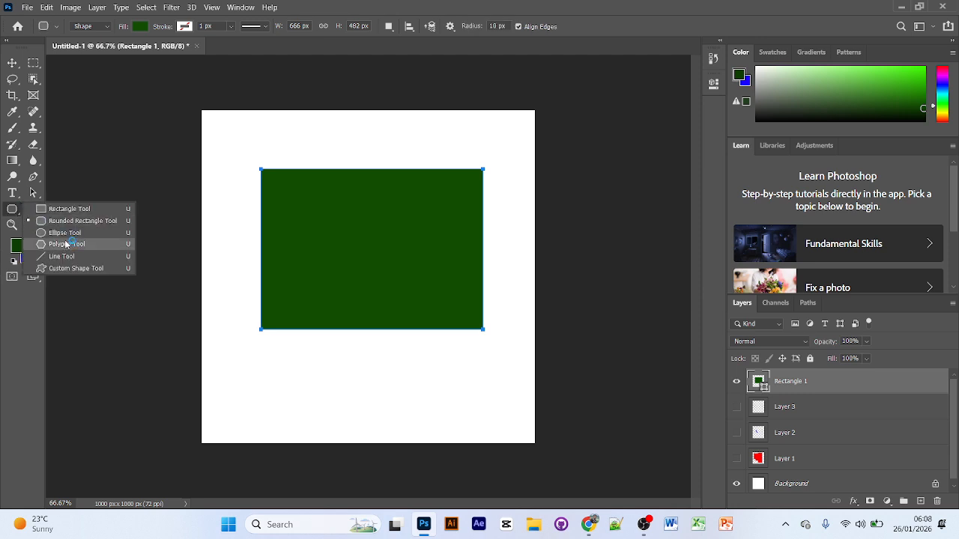
pyautogui.click(90, 241)
pyautogui.moveTo(346, 237); pyautogui.dragTo(402, 293)
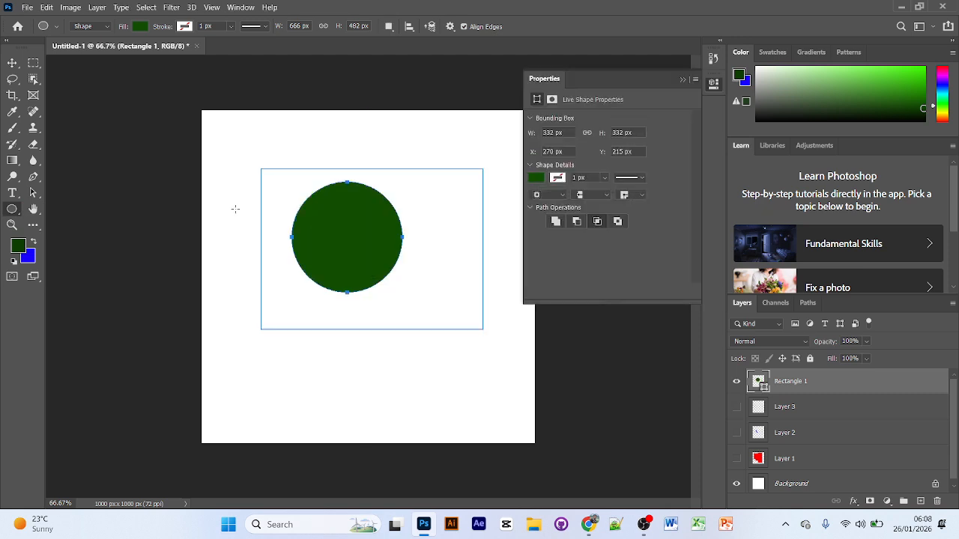
# Step: Move the green circle up toward the canvas's upper edge and delete its shape layer
pyautogui.press('v')
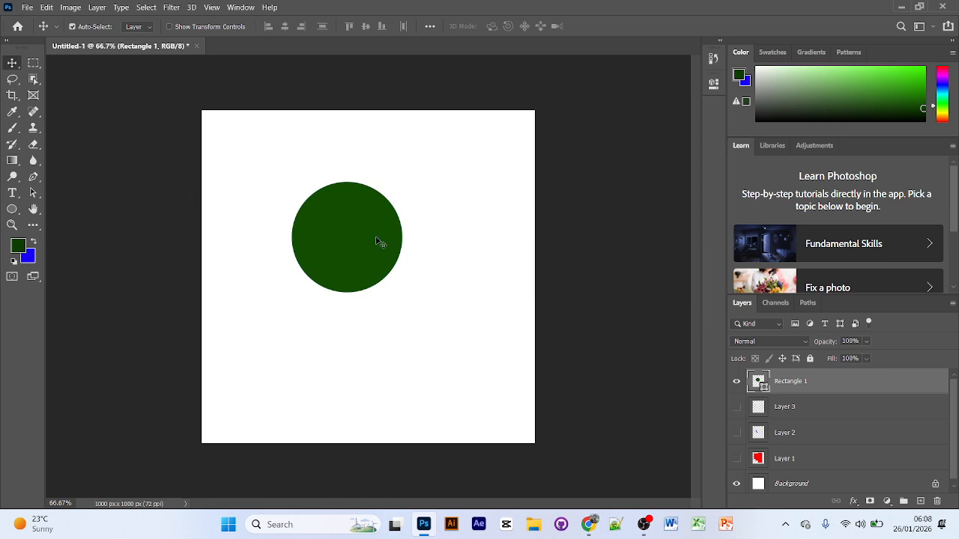
pyautogui.moveTo(378, 241); pyautogui.dragTo(429, 174)
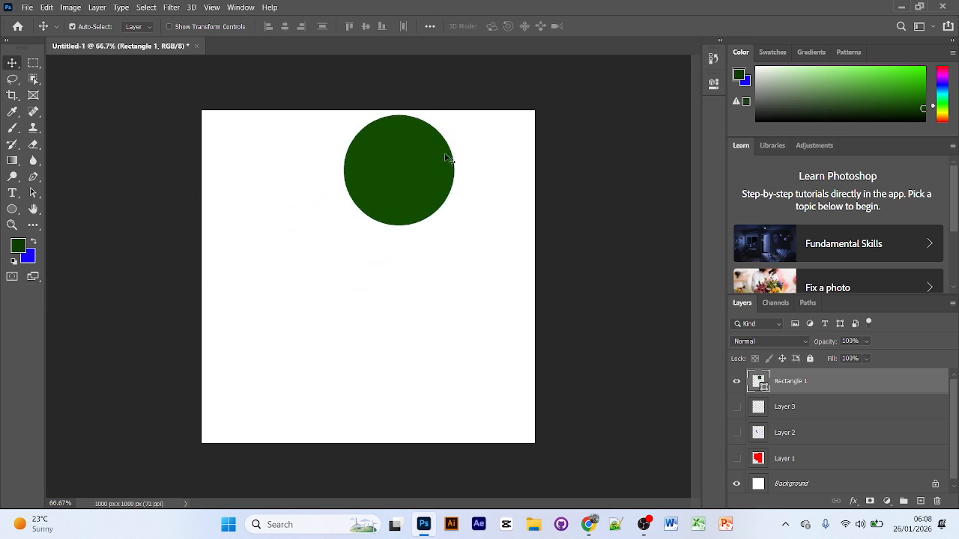
pyautogui.press('Delete')
# Step: Draw a dark green rectangle shape about 684 x 392 px in the upper middle of the canvas
pyautogui.click(15, 210)
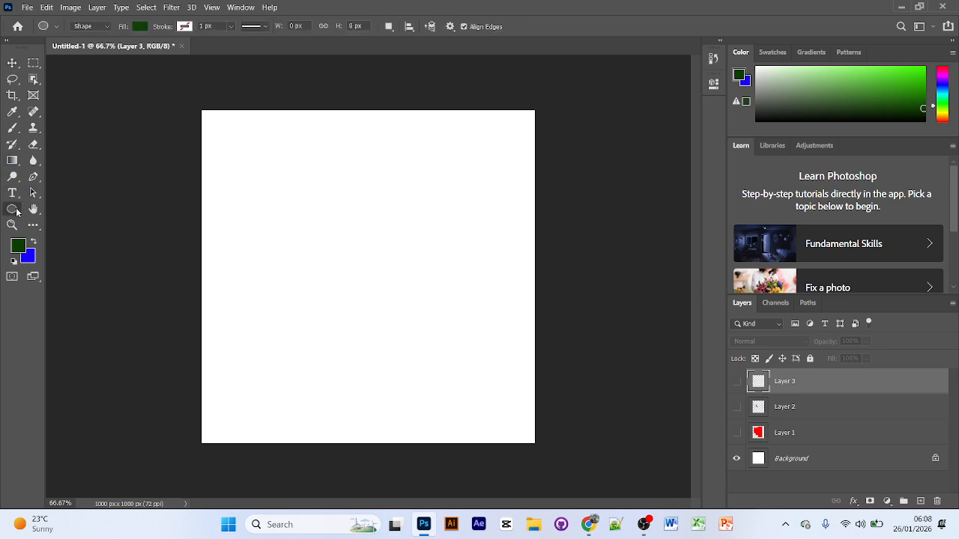
pyautogui.rightClick(16, 213)
pyautogui.click(68, 207)
pyautogui.moveTo(249, 178); pyautogui.dragTo(477, 308)
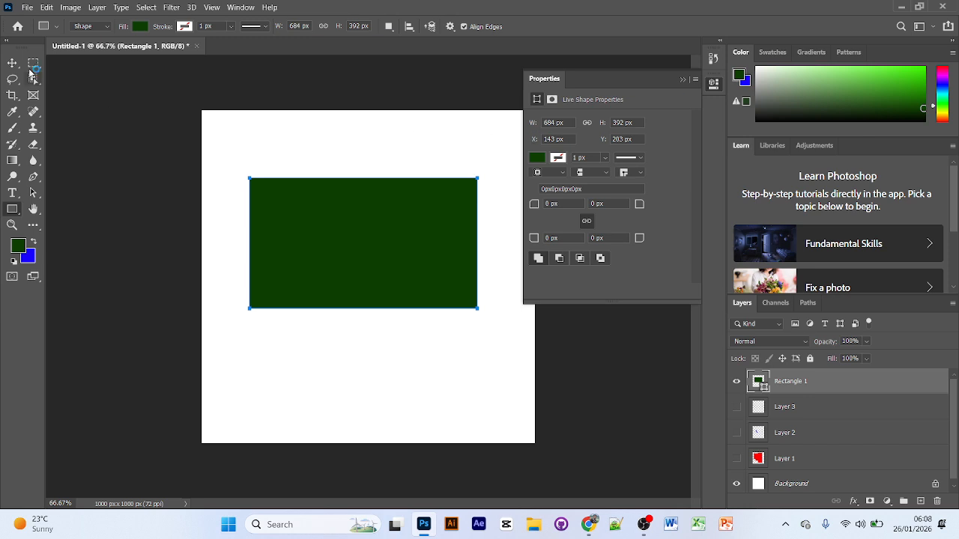
# Step: Draw a dark green circle about 312 px in diameter at the canvas's upper edge with the Ellipse tool
pyautogui.press('v')
pyautogui.click(353, 140)
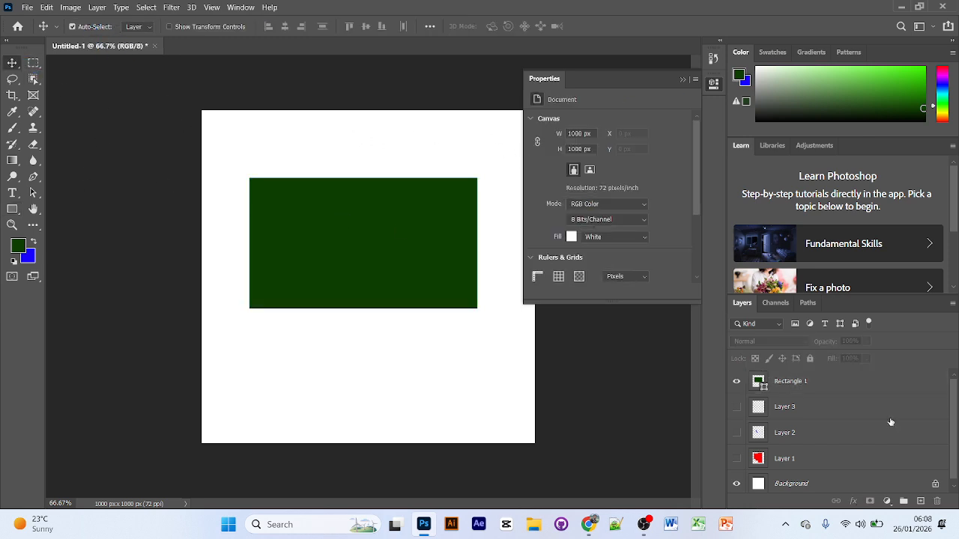
pyautogui.click(14, 210)
pyautogui.rightClick(20, 213)
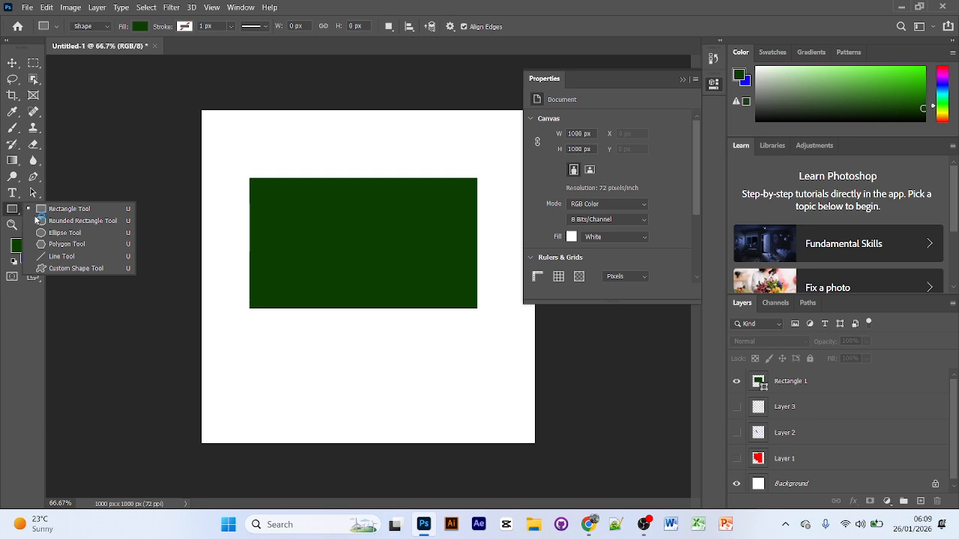
pyautogui.click(87, 225)
pyautogui.moveTo(290, 119); pyautogui.dragTo(379, 170)
# Step: Move the green circle onto the dark green rectangle and change its fill to red
pyautogui.click(12, 62)
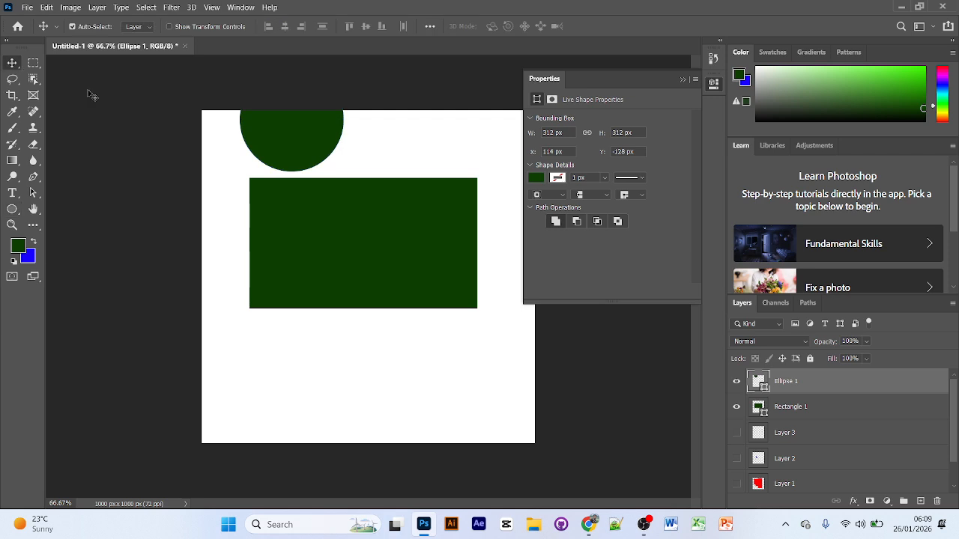
pyautogui.moveTo(289, 120); pyautogui.dragTo(363, 231)
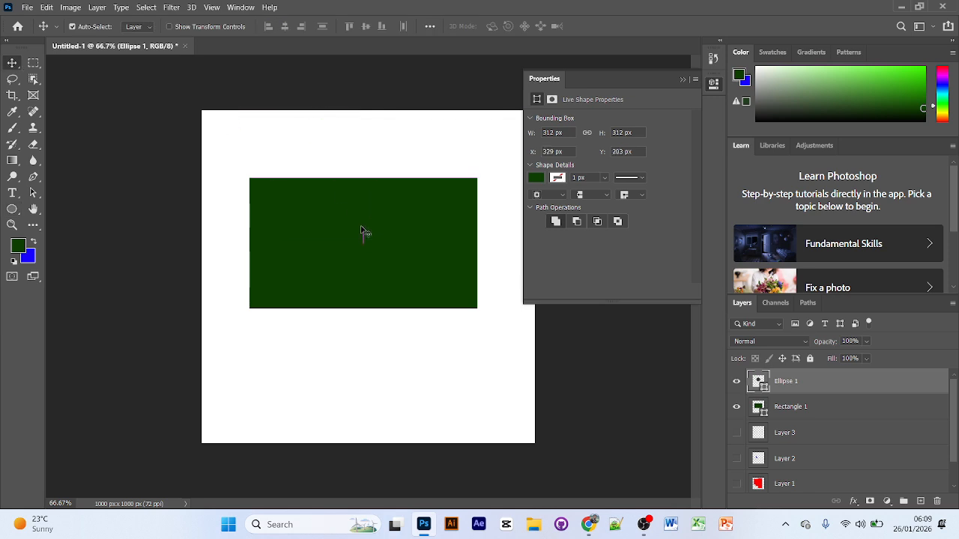
pyautogui.click(536, 178)
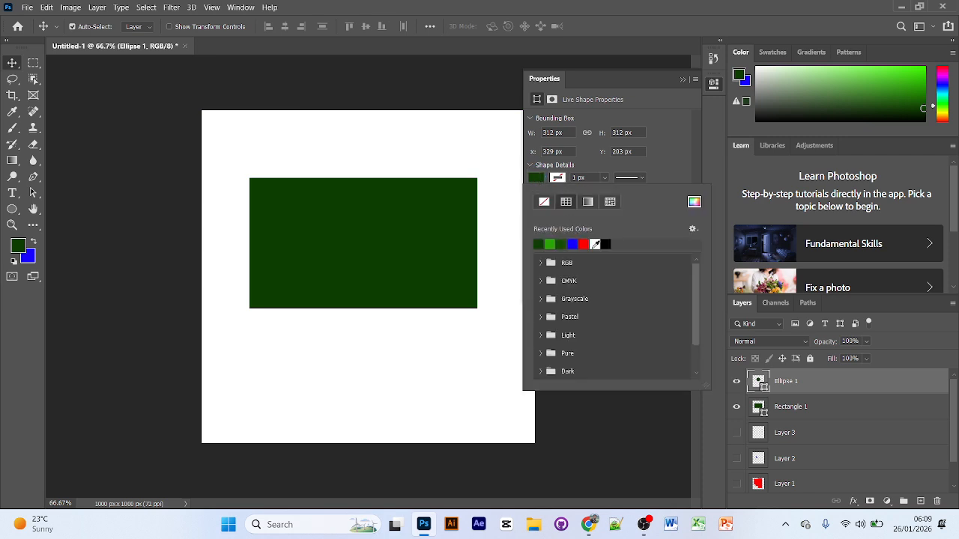
pyautogui.click(583, 243)
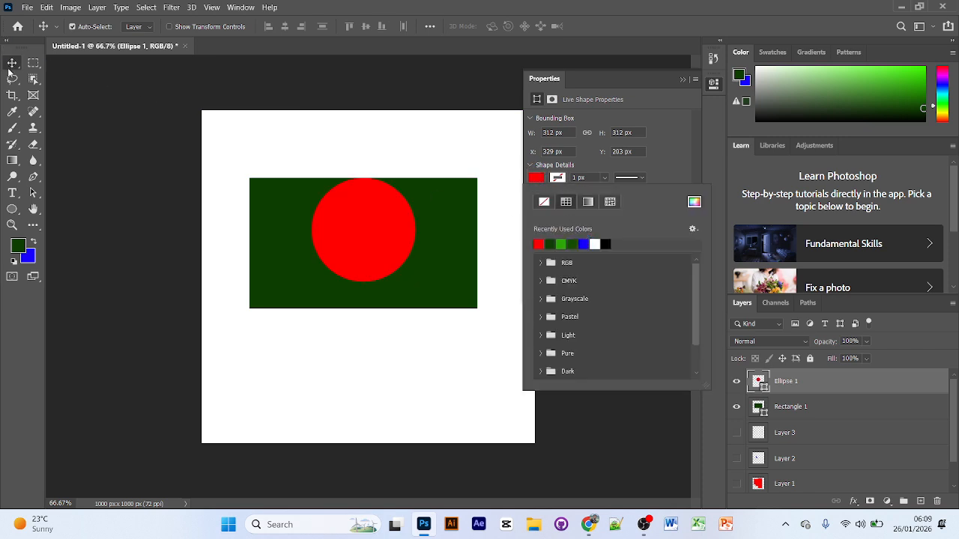
# Step: Move the red circle down to the rectangle's center, deselect it and close the shape properties
pyautogui.click(49, 82)
pyautogui.moveTo(380, 232); pyautogui.dragTo(379, 245)
pyautogui.click(386, 157)
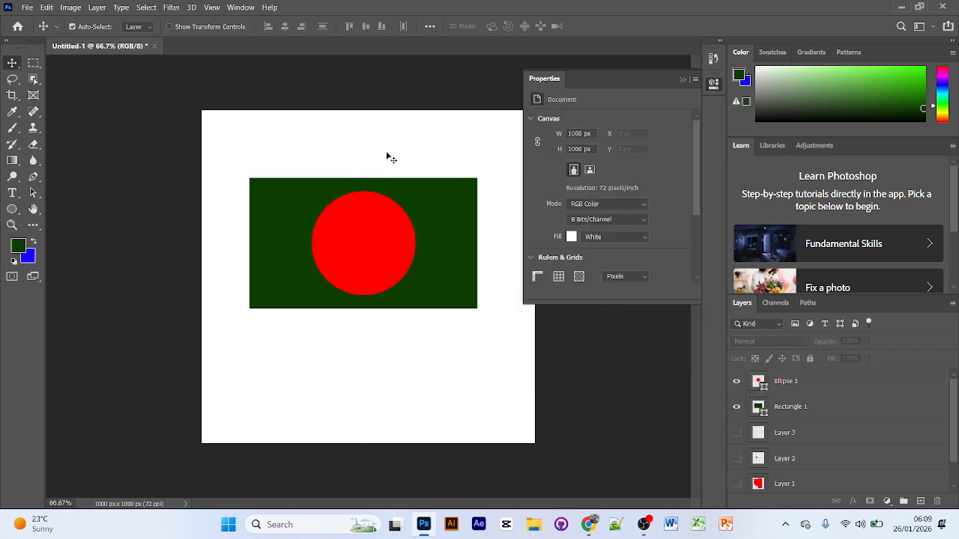
pyautogui.click(687, 74)
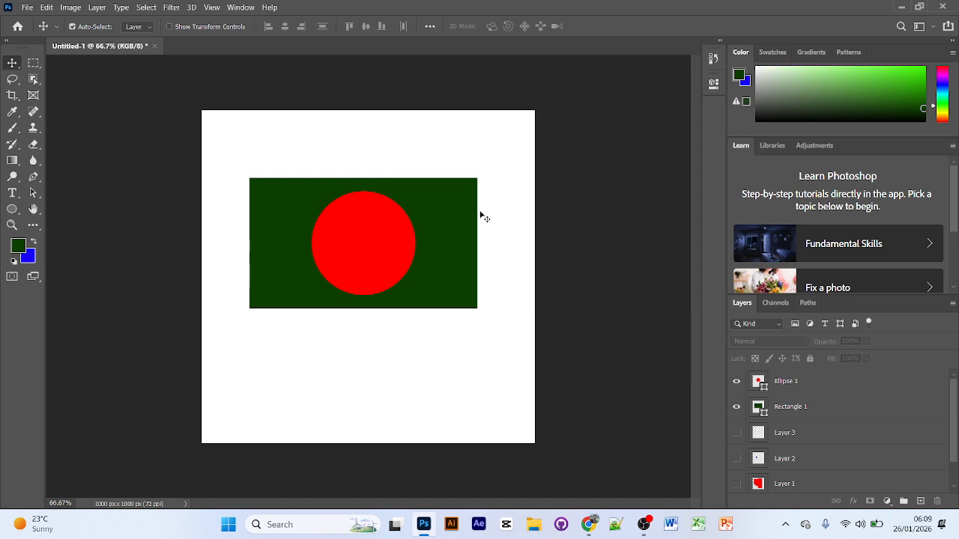
# Step: Delete the circle and rectangle shape layers together with the hidden Layer 3, Layer 2 and Layer 1
pyautogui.moveTo(368, 124); pyautogui.dragTo(442, 349)
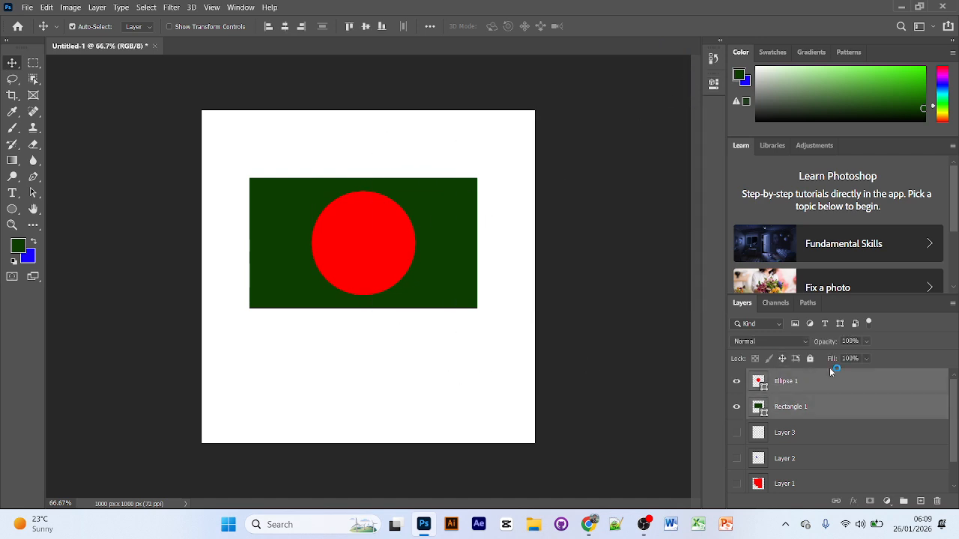
pyautogui.press('Delete')
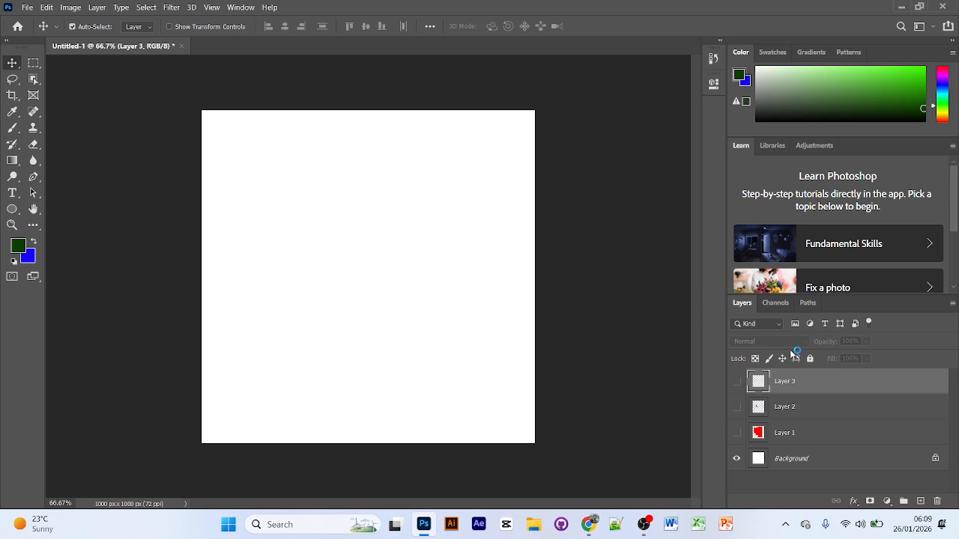
pyautogui.click(937, 501)
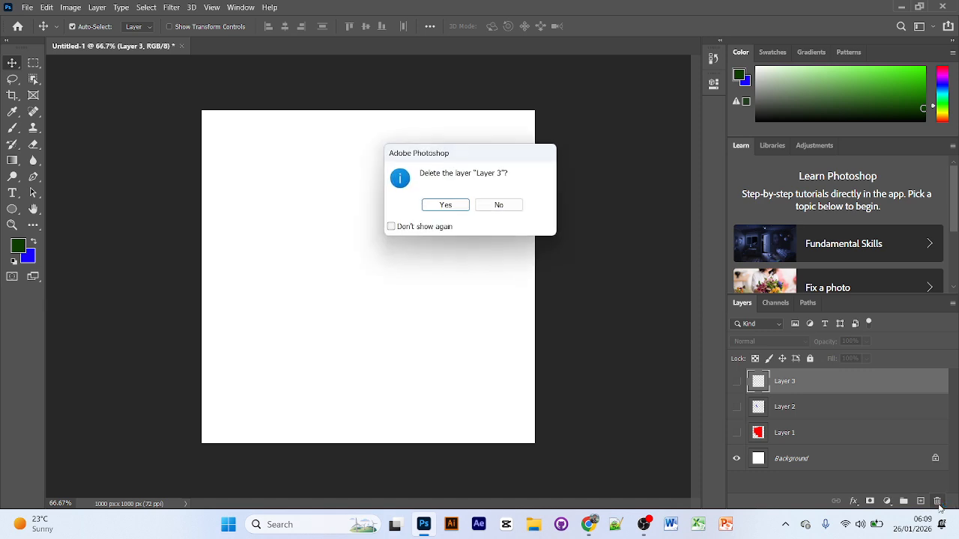
pyautogui.click(438, 205)
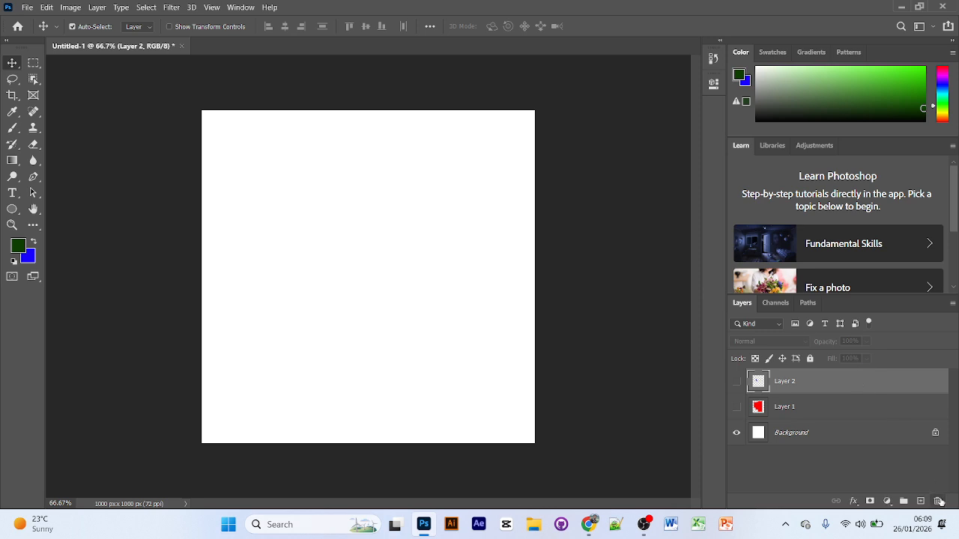
pyautogui.click(937, 501)
pyautogui.click(452, 205)
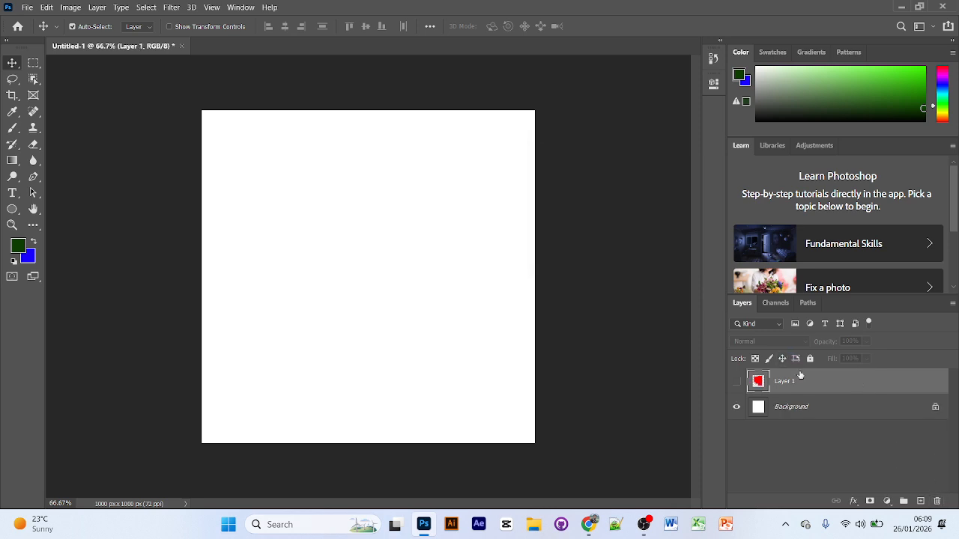
pyautogui.click(937, 501)
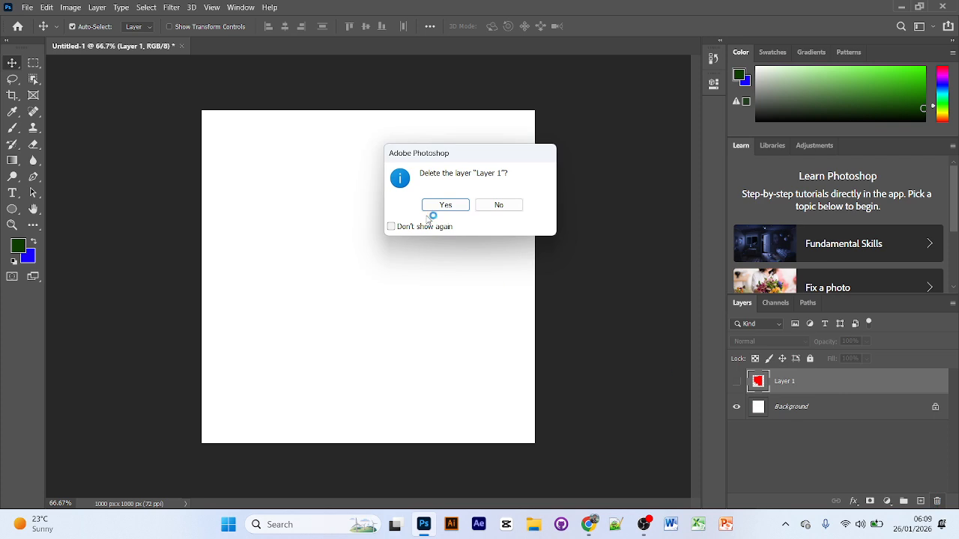
pyautogui.click(440, 204)
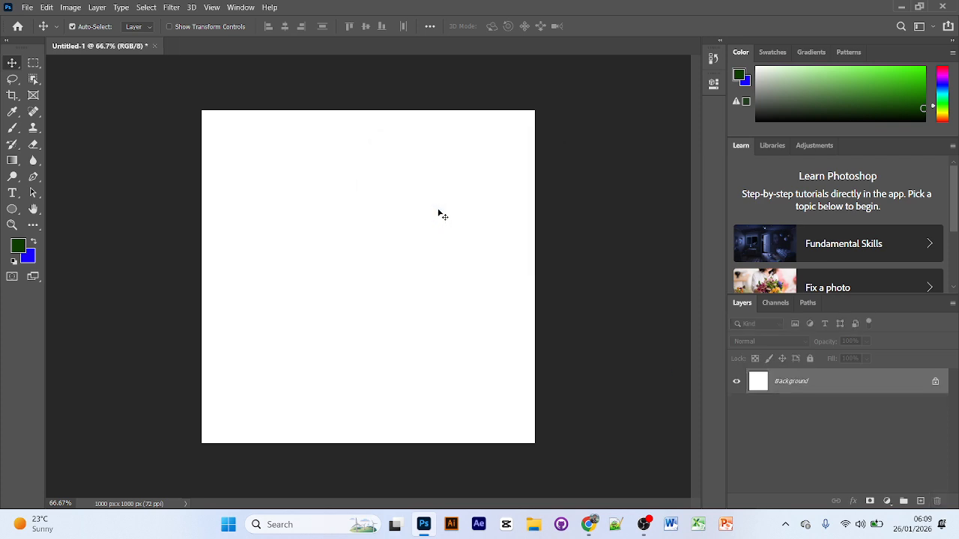
pyautogui.click(33, 63)
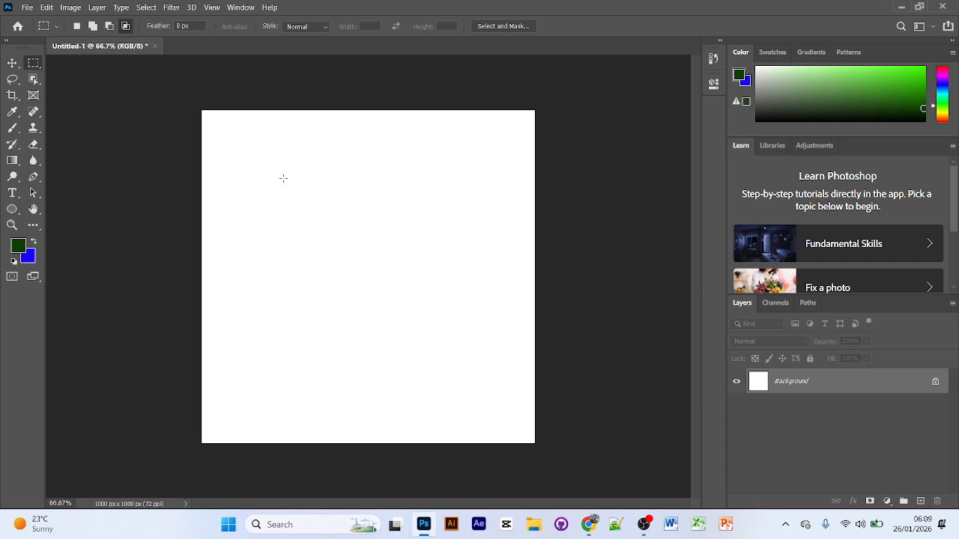
pyautogui.moveTo(277, 161); pyautogui.dragTo(359, 240)
pyautogui.press('Delete')
pyautogui.click(555, 152)
pyautogui.click(548, 163)
# Step: Make a new rectangular marquee selection in the upper middle of the canvas and add a new empty layer
pyautogui.click(76, 27)
pyautogui.moveTo(285, 162); pyautogui.dragTo(474, 269)
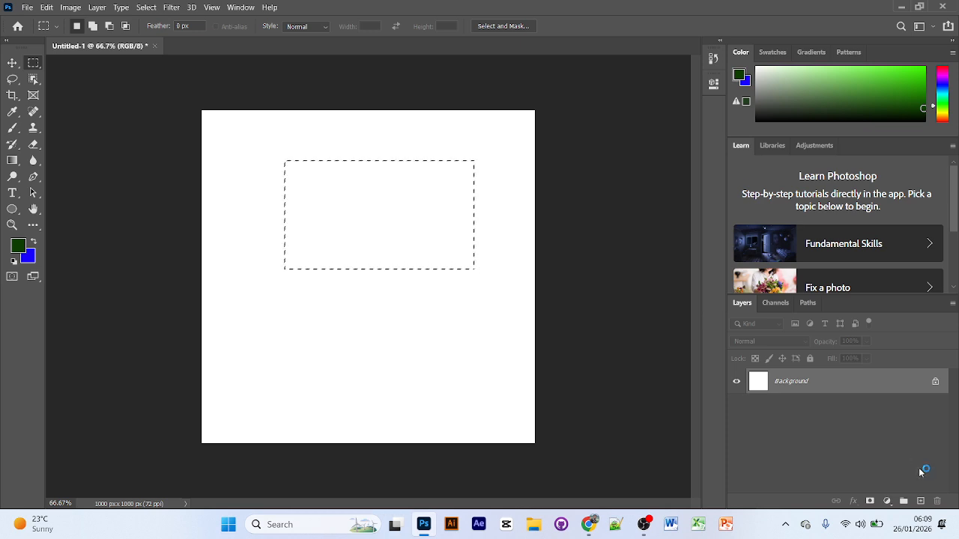
pyautogui.click(921, 501)
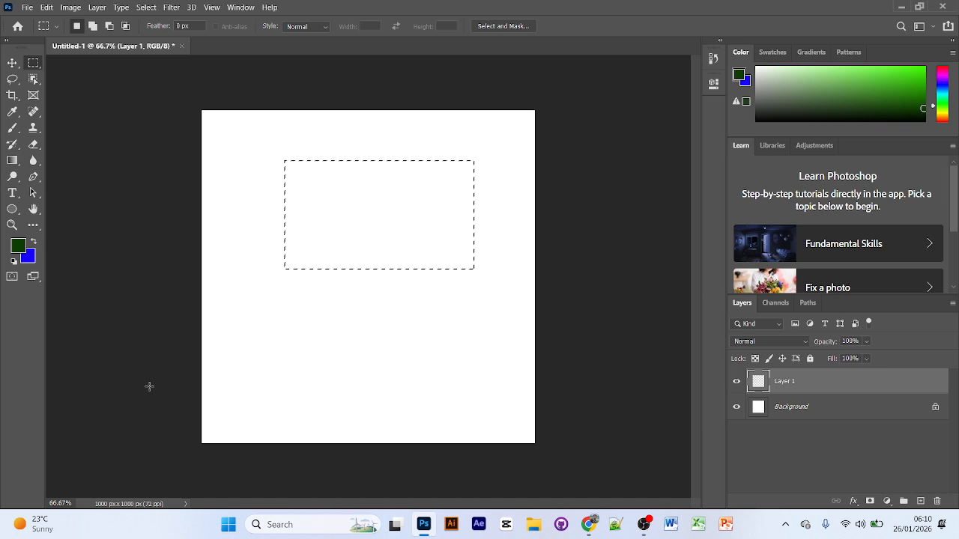
# Step: Set the foreground color to green 1b6c02 and the background color to bright red
pyautogui.click(19, 245)
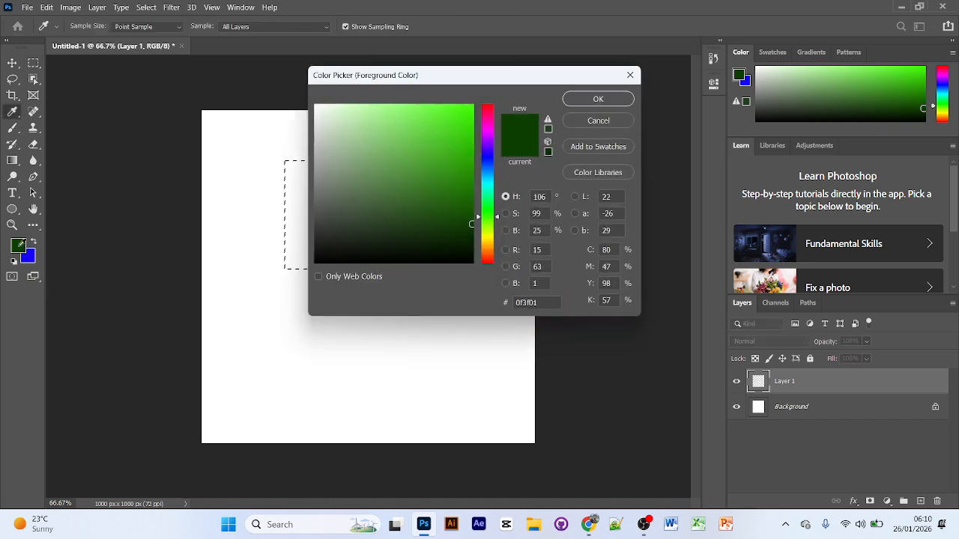
pyautogui.moveTo(472, 214); pyautogui.dragTo(471, 195)
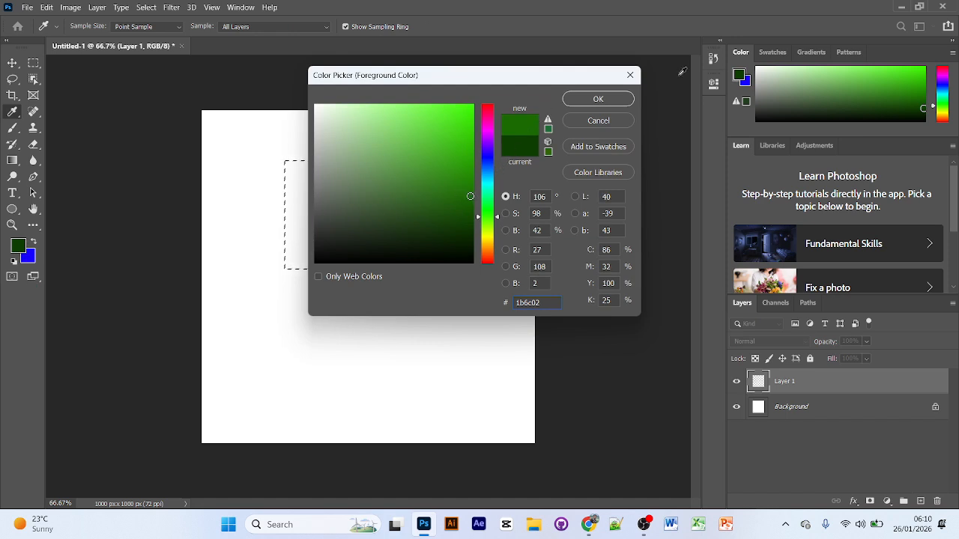
pyautogui.click(597, 99)
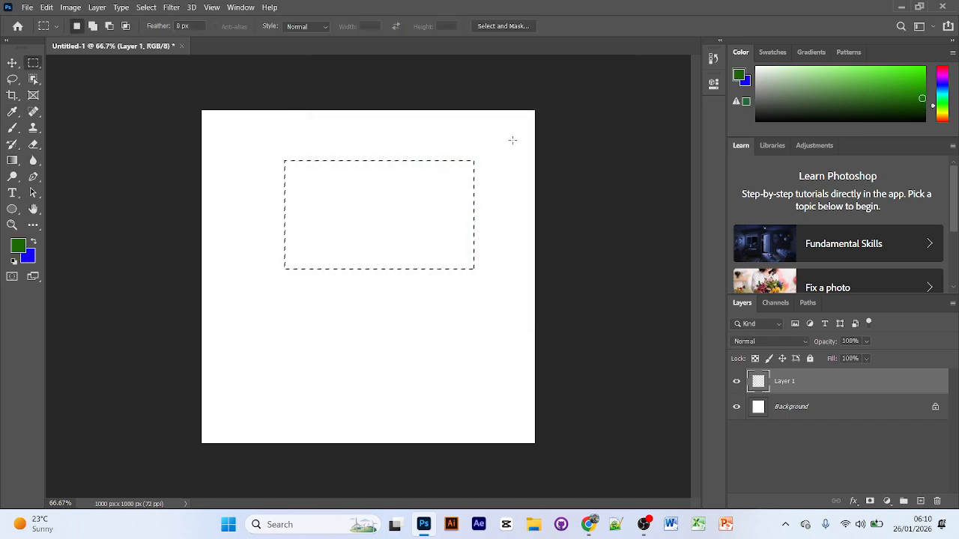
pyautogui.click(30, 260)
pyautogui.moveTo(492, 125)
pyautogui.mouseDown()
pyautogui.moveTo(477, 96)
pyautogui.moveTo(482, 103)
pyautogui.mouseUp()
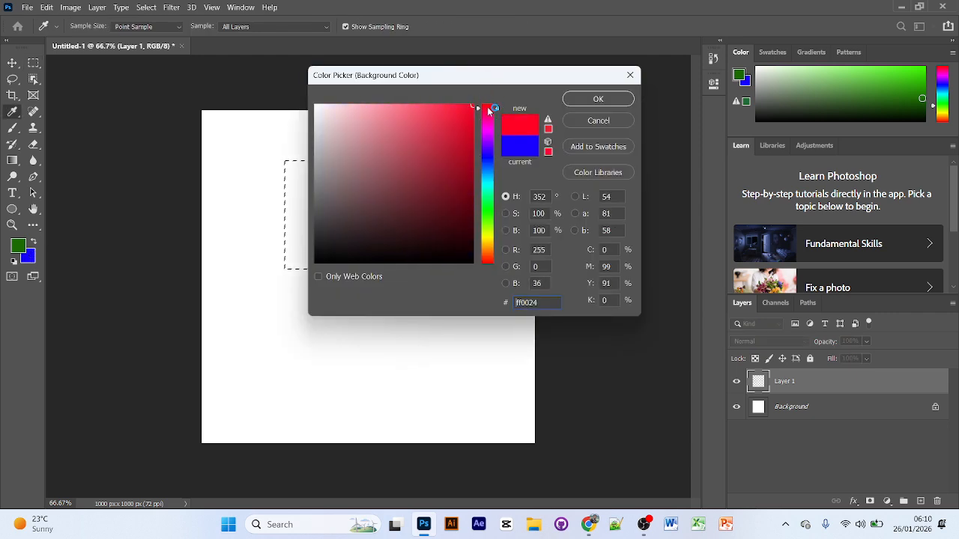
pyautogui.click(613, 100)
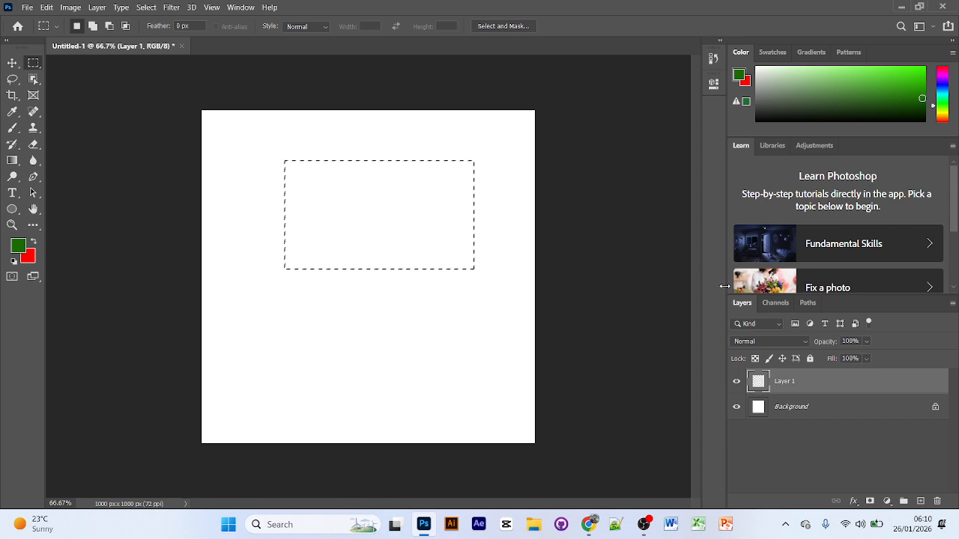
# Step: Fill the rectangular selection on the new layer with the green foreground color and deselect it
pyautogui.hotkey('alt', 'BackSpace')
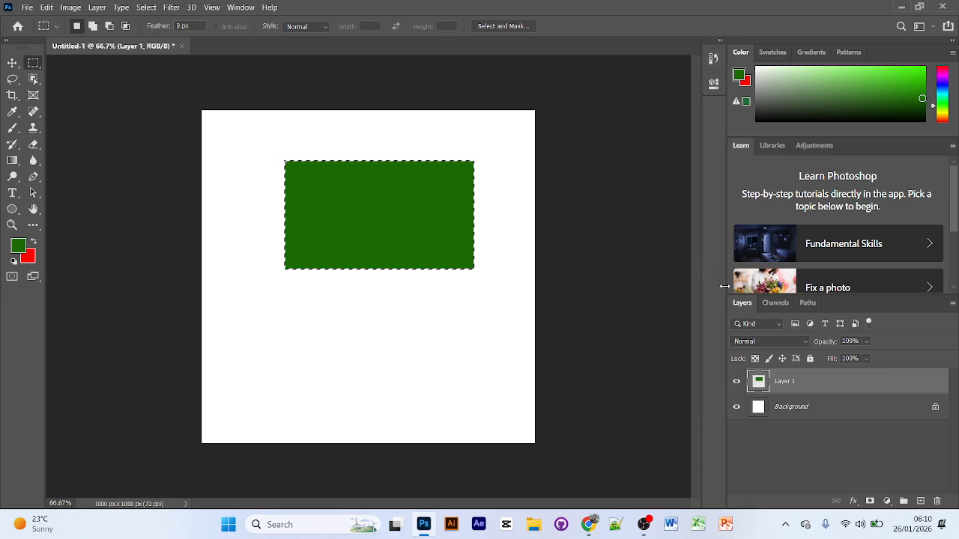
pyautogui.hotkey('ctrl', 'd')
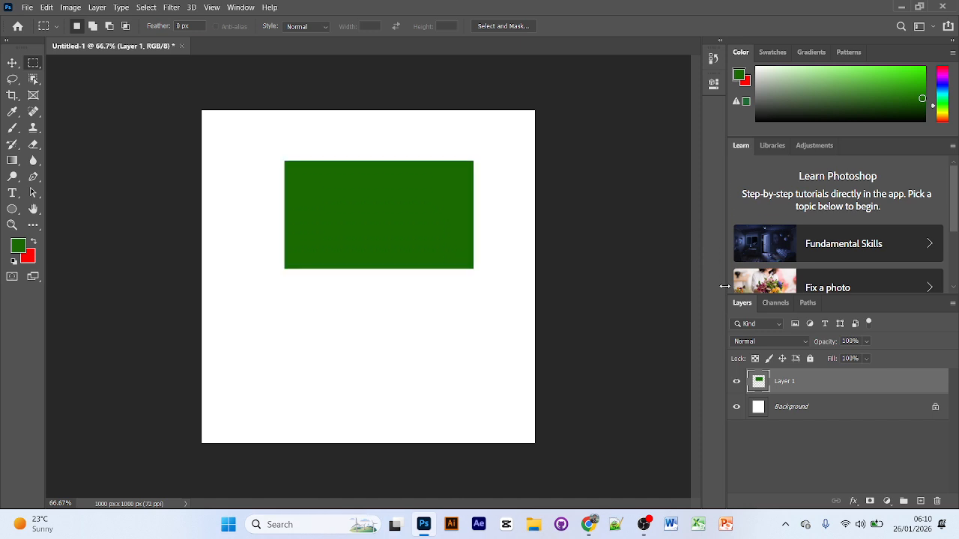
# Step: Delete an elliptical marquee area from the green rectangle's lower edge, then undo the deletion and deselect
pyautogui.rightClick(33, 62)
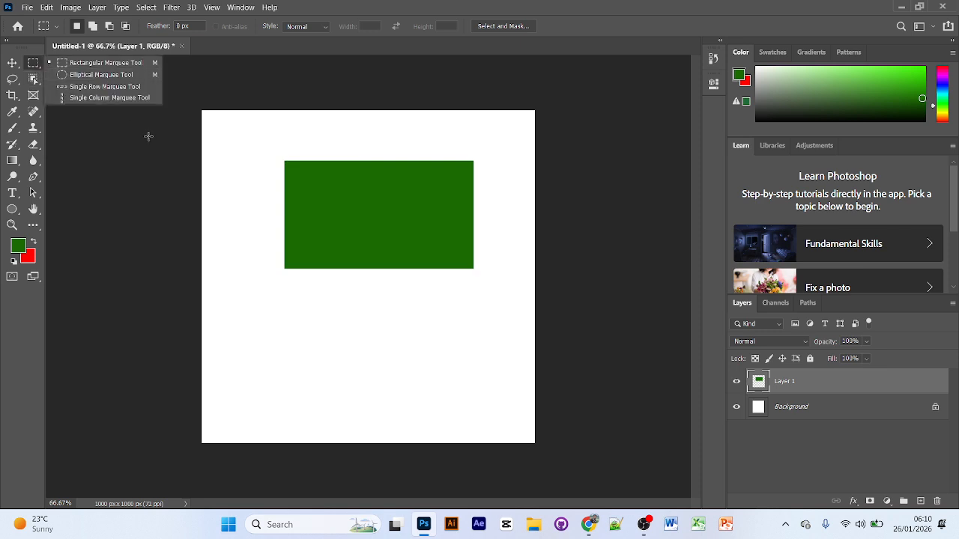
pyautogui.click(38, 65)
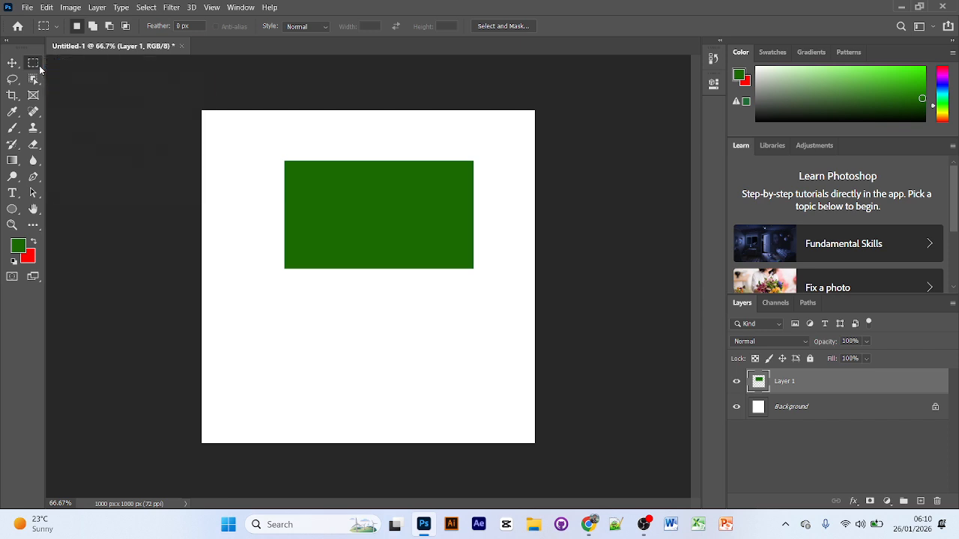
pyautogui.rightClick(39, 65)
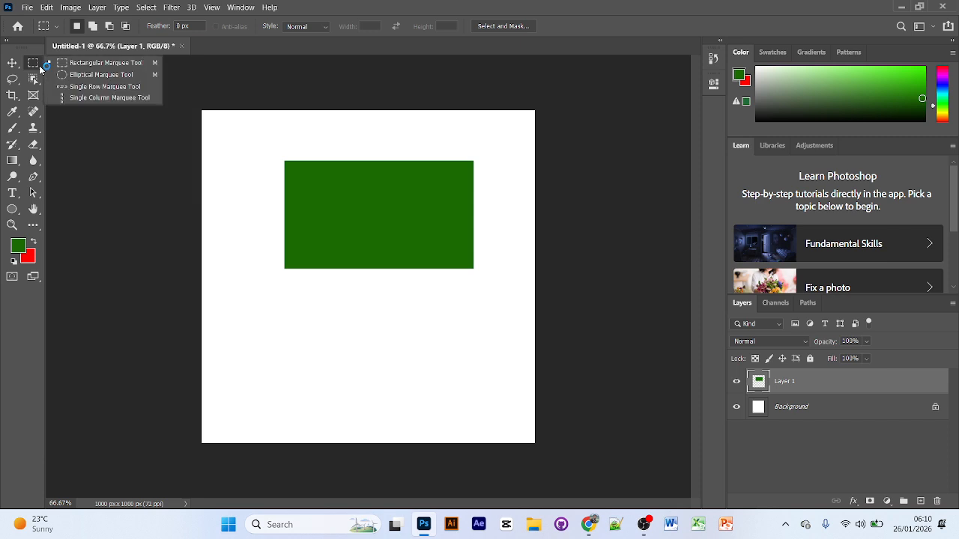
pyautogui.click(86, 77)
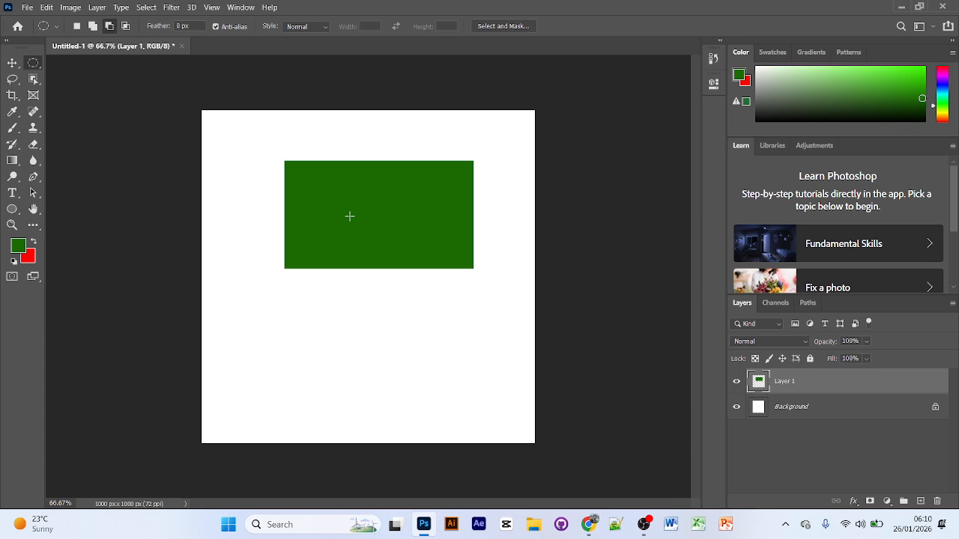
pyautogui.moveTo(349, 215); pyautogui.dragTo(428, 300)
pyautogui.press('Delete')
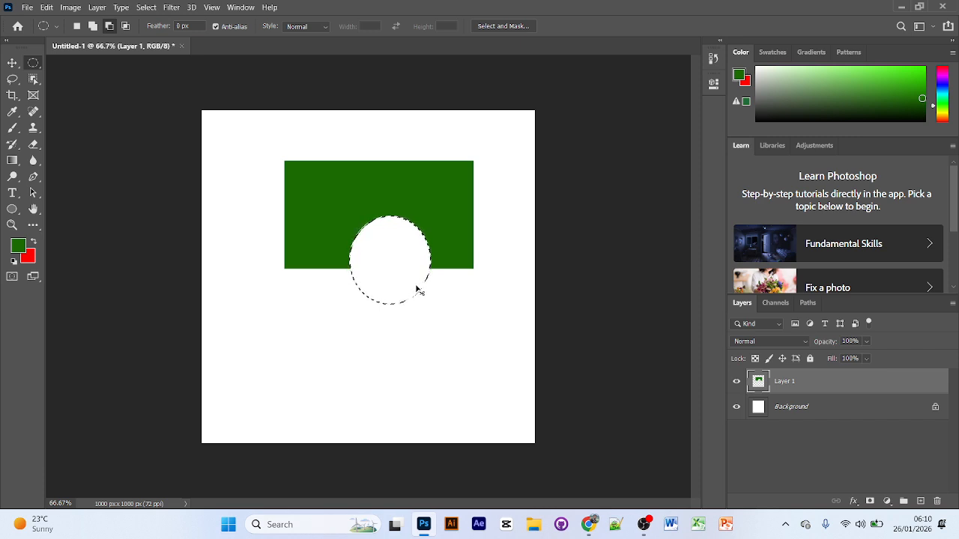
pyautogui.hotkey('ctrl', 'z')
pyautogui.hotkey('ctrl', 'd')
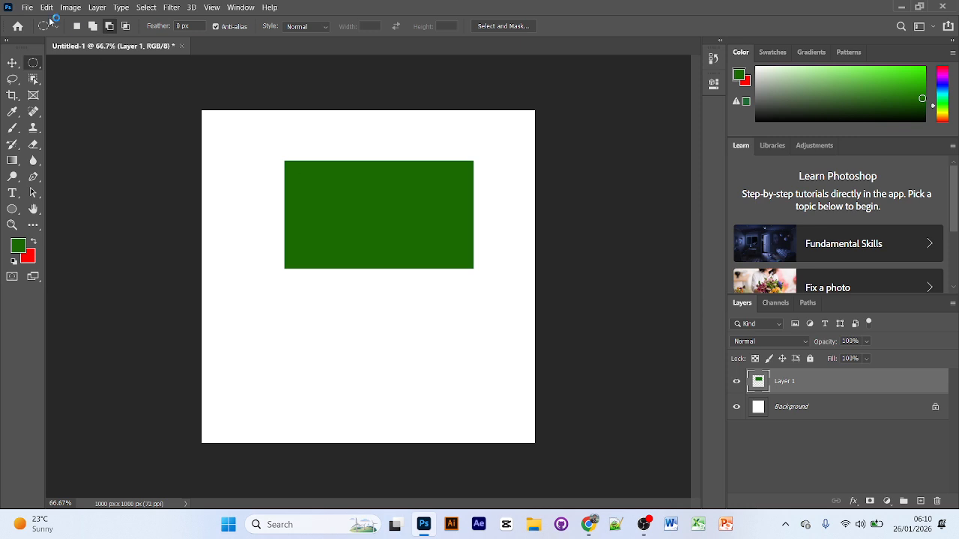
# Step: Make a new circular selection with the Elliptical Marquee just below the green rectangle, fill it with the red background color and deselect
pyautogui.click(77, 26)
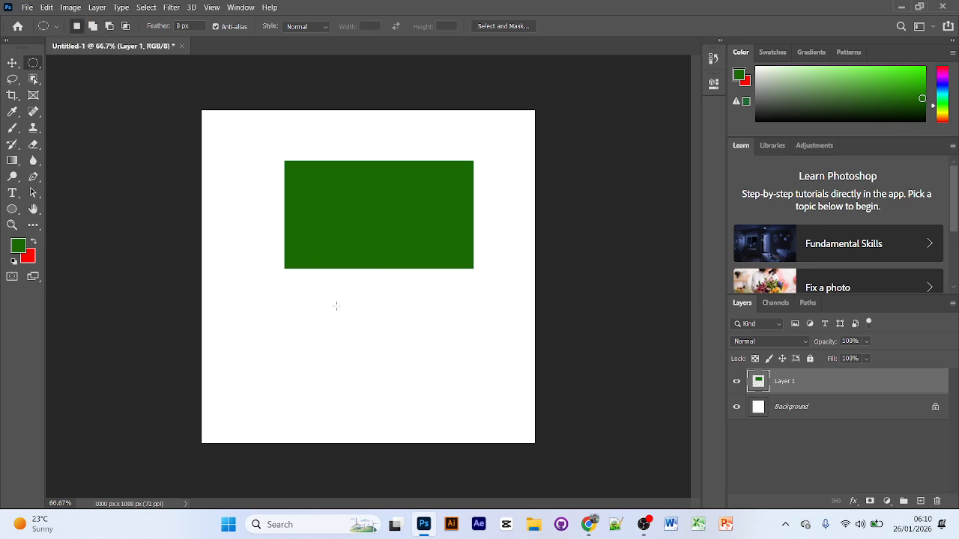
pyautogui.moveTo(336, 305); pyautogui.dragTo(390, 345)
pyautogui.hotkey('ctrl', 'BackSpace')
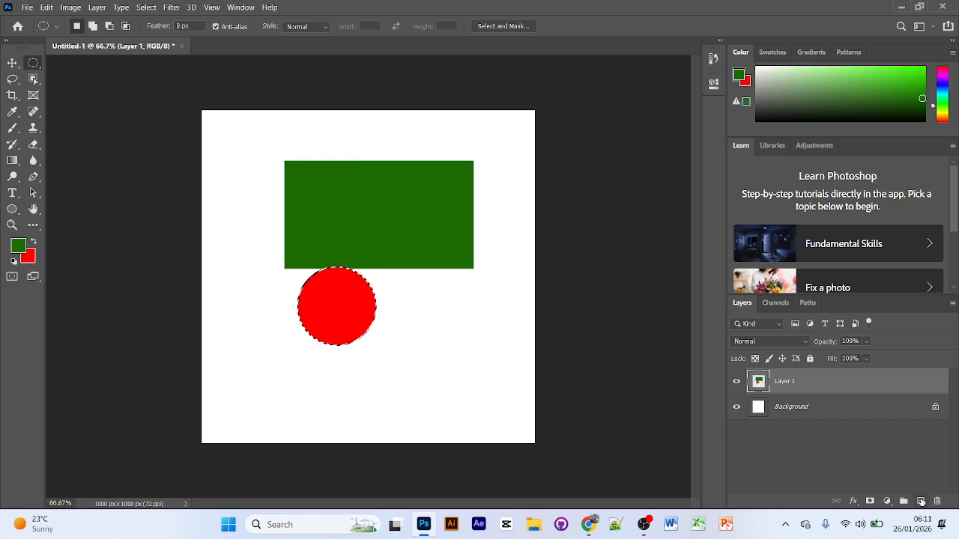
pyautogui.hotkey('ctrl', 'd')
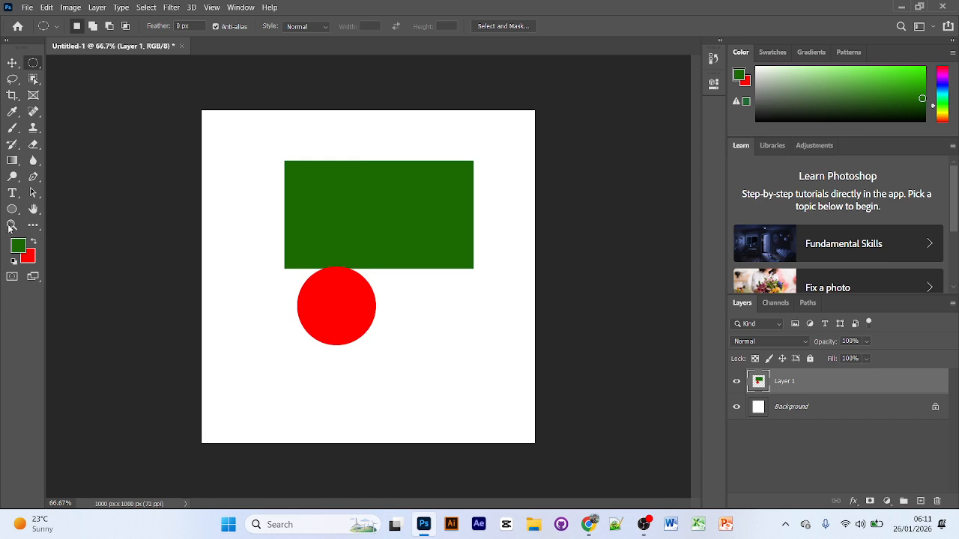
pyautogui.click(12, 63)
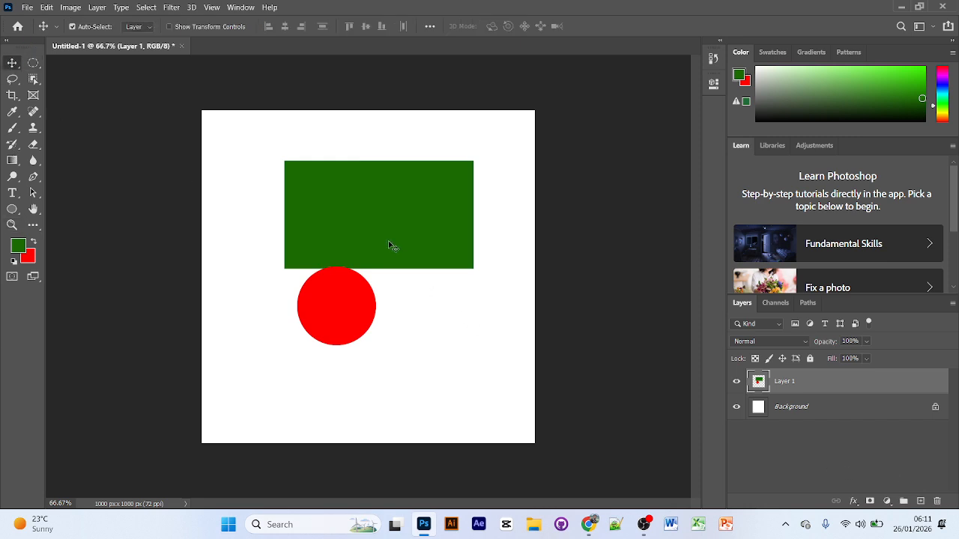
# Step: Try moving the combined rectangle and circle, then undo back to the active, unfilled circular selection
pyautogui.moveTo(388, 241); pyautogui.dragTo(330, 343)
pyautogui.hotkey('ctrl', 'z')
pyautogui.hotkey('ctrl', 'z')
pyautogui.hotkey('ctrl', 'z')
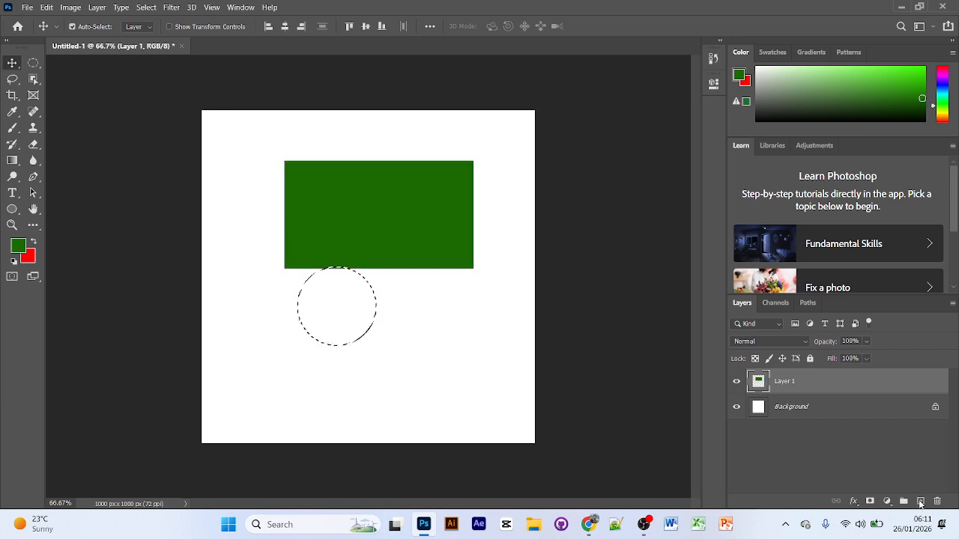
# Step: Fill the circular selection with the red background color on a new layer and deselect it
pyautogui.click(920, 502)
pyautogui.hotkey('ctrl', 'BackSpace')
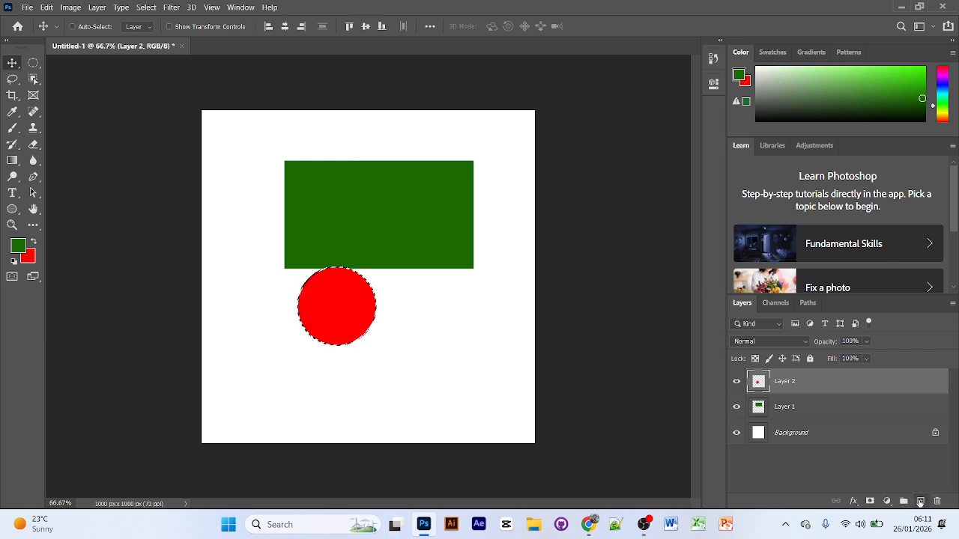
pyautogui.hotkey('ctrl', 'd')
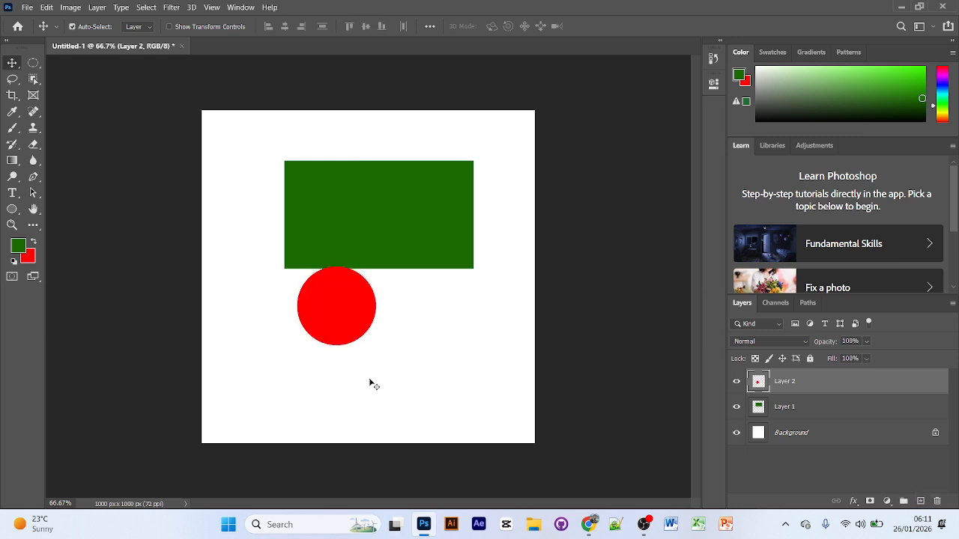
# Step: Move the green rectangle slightly to the right and place the red circle over its upper middle
pyautogui.moveTo(338, 308); pyautogui.dragTo(395, 381)
pyautogui.moveTo(387, 244)
pyautogui.mouseDown()
pyautogui.moveTo(305, 325)
pyautogui.moveTo(404, 236)
pyautogui.mouseUp()
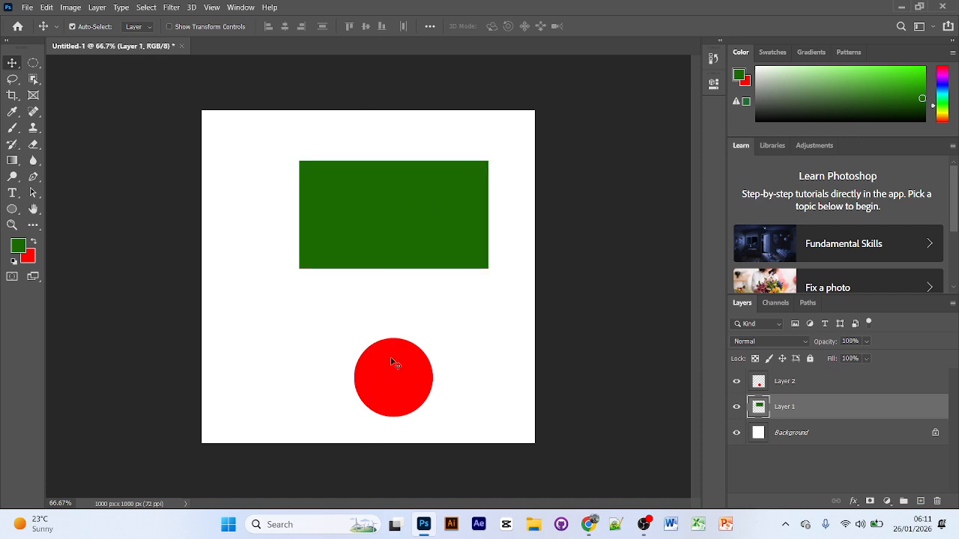
pyautogui.moveTo(391, 362); pyautogui.dragTo(382, 206)
pyautogui.click(401, 338)
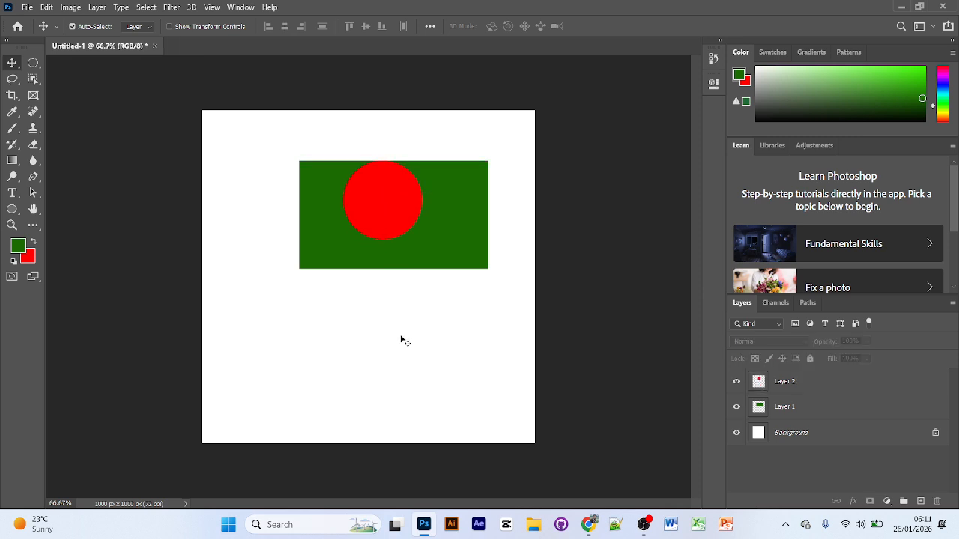
# Step: Align Layer 1 and Layer 2 by their horizontal and vertical centers so the circle sits mid-rectangle
pyautogui.click(794, 383)
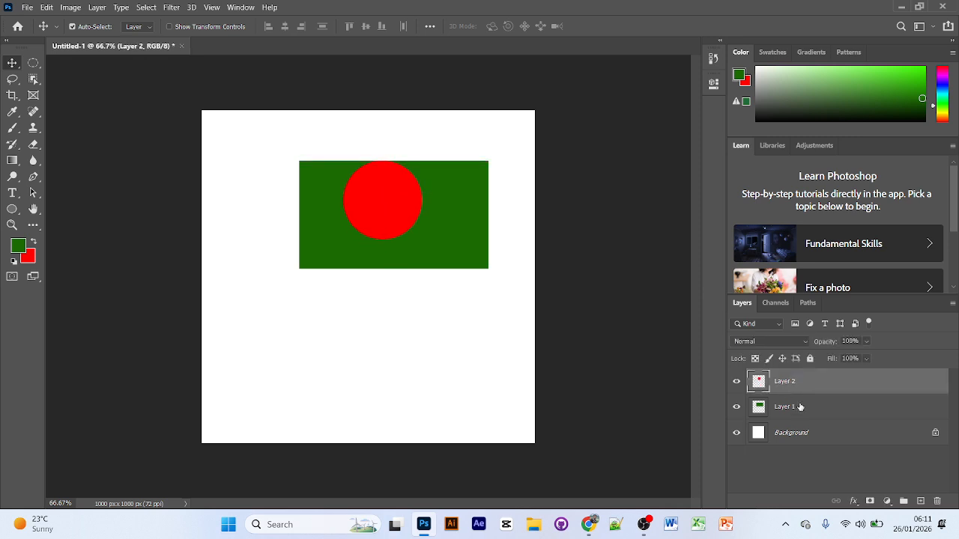
pyautogui.keyDown('shift'); pyautogui.click(805, 410); pyautogui.keyUp('shift')
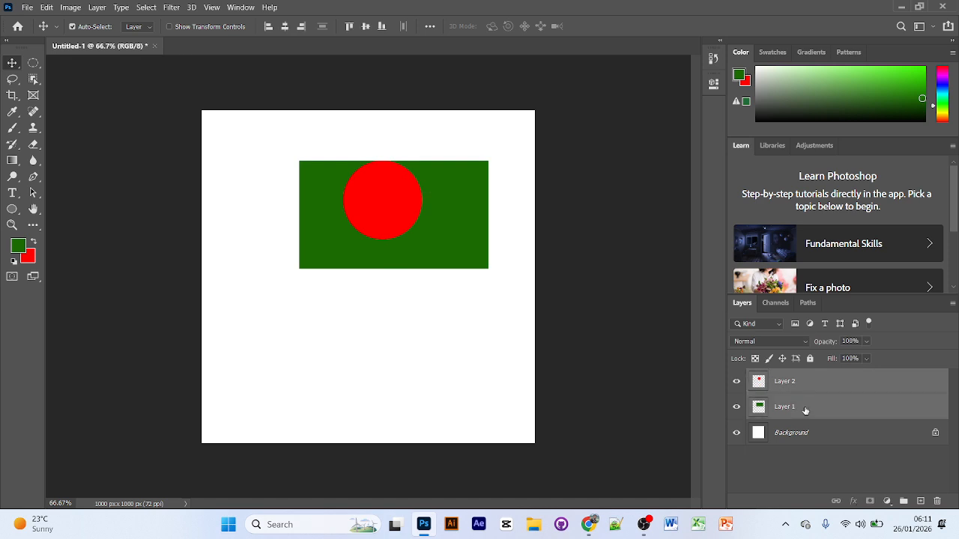
pyautogui.click(284, 27)
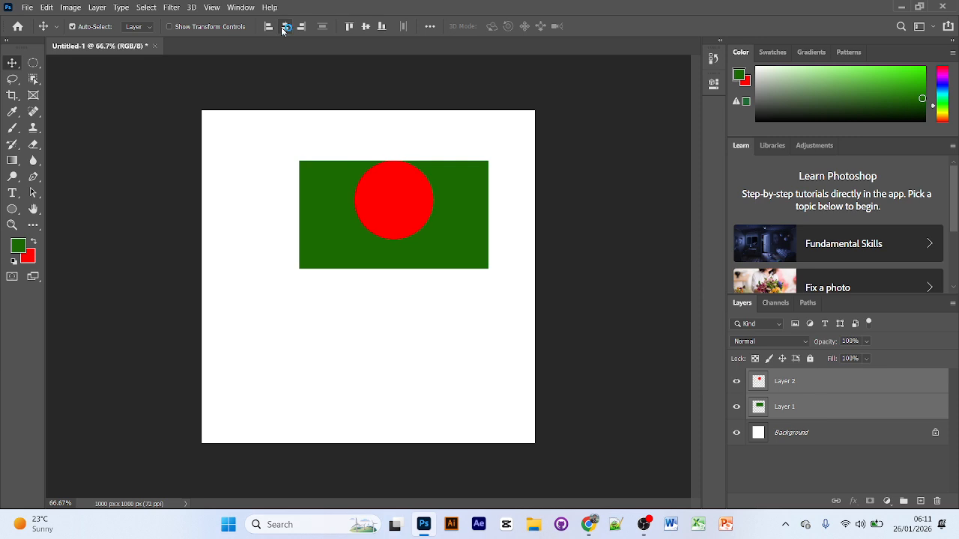
pyautogui.click(366, 27)
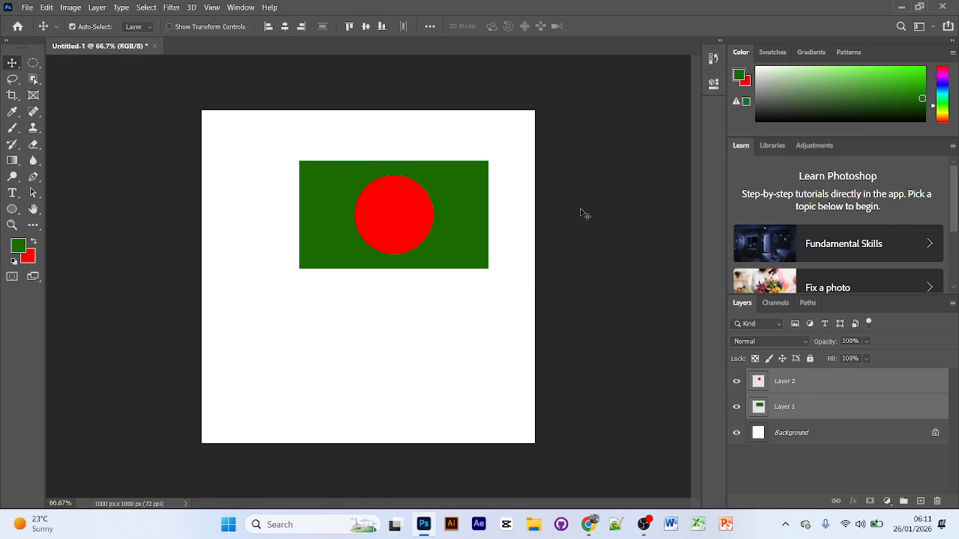
# Step: Group the circle and rectangle layers, then hide the group and show it again
pyautogui.hotkey('ctrl', 'g')
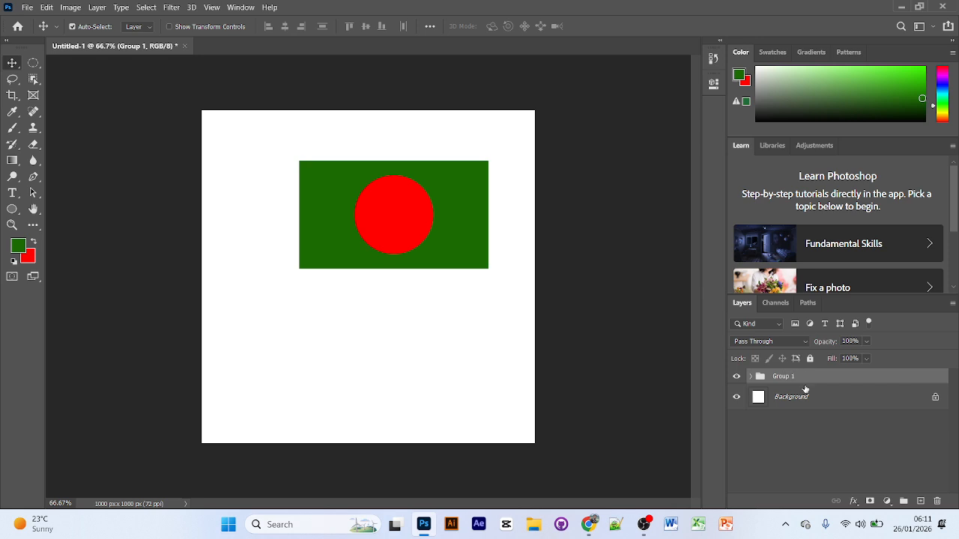
pyautogui.click(838, 467)
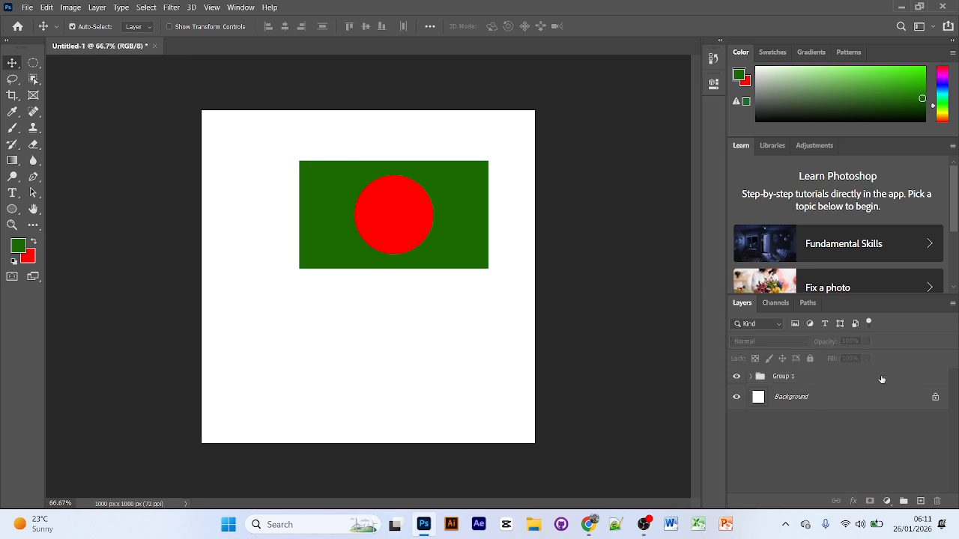
pyautogui.click(785, 380)
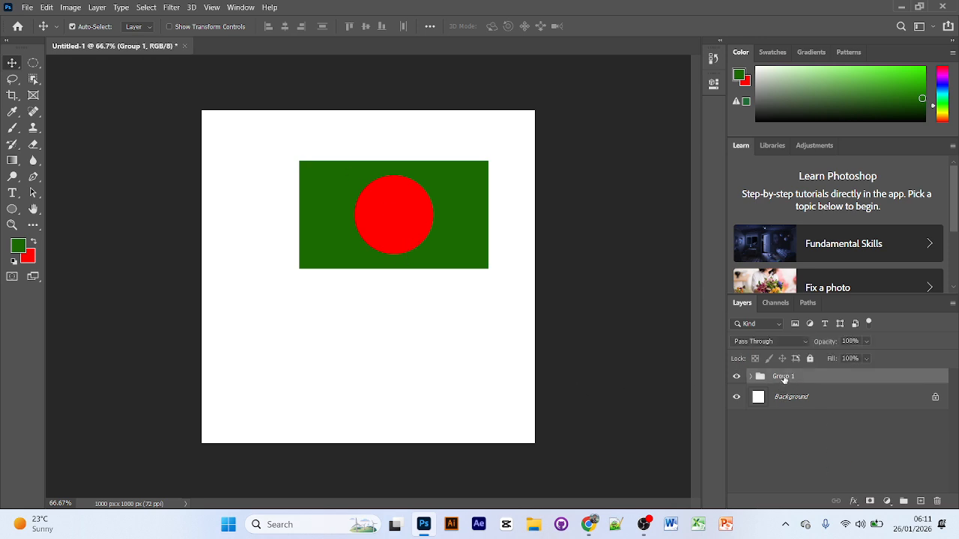
pyautogui.click(737, 377)
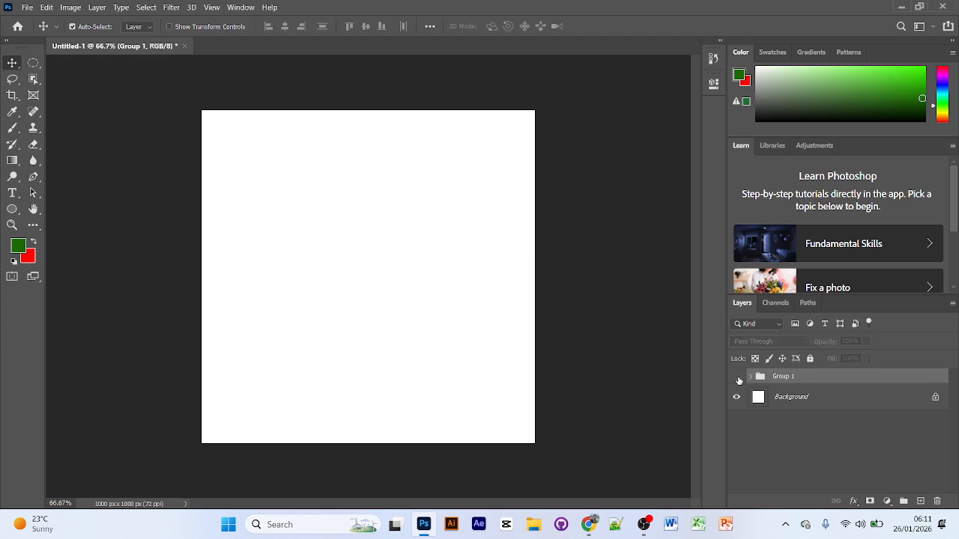
pyautogui.click(737, 377)
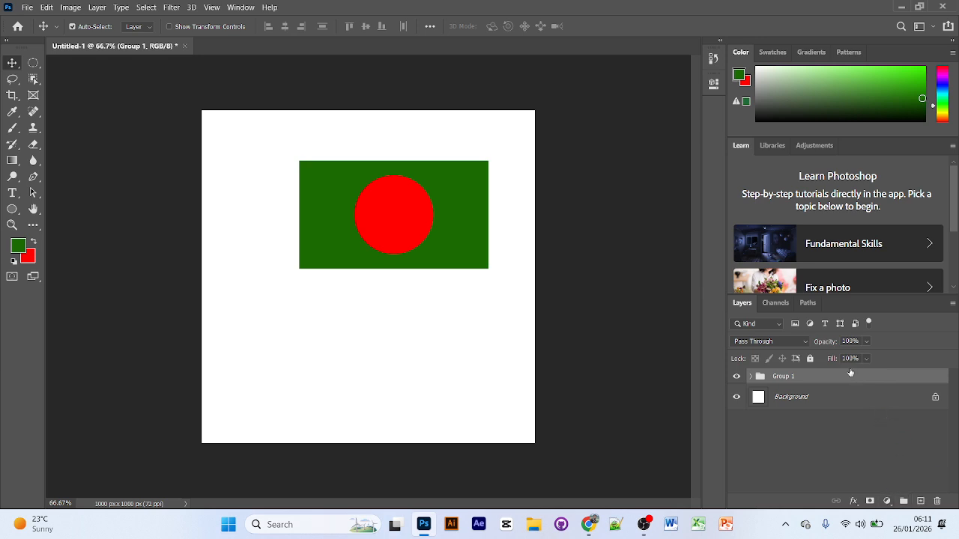
# Step: Move the rectangle and circle together slightly up the canvas and deselect their layers
pyautogui.click(810, 359)
pyautogui.click(440, 251)
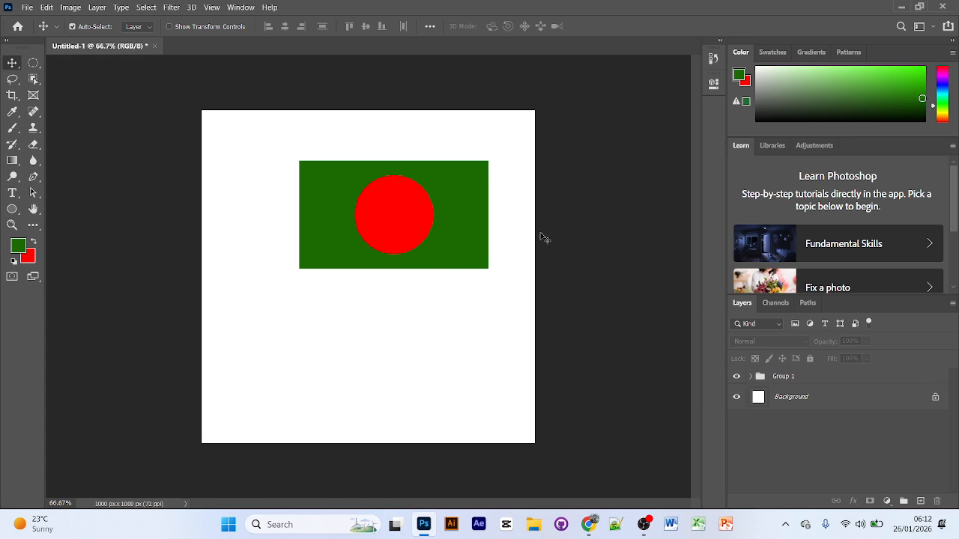
pyautogui.moveTo(453, 300); pyautogui.dragTo(373, 205)
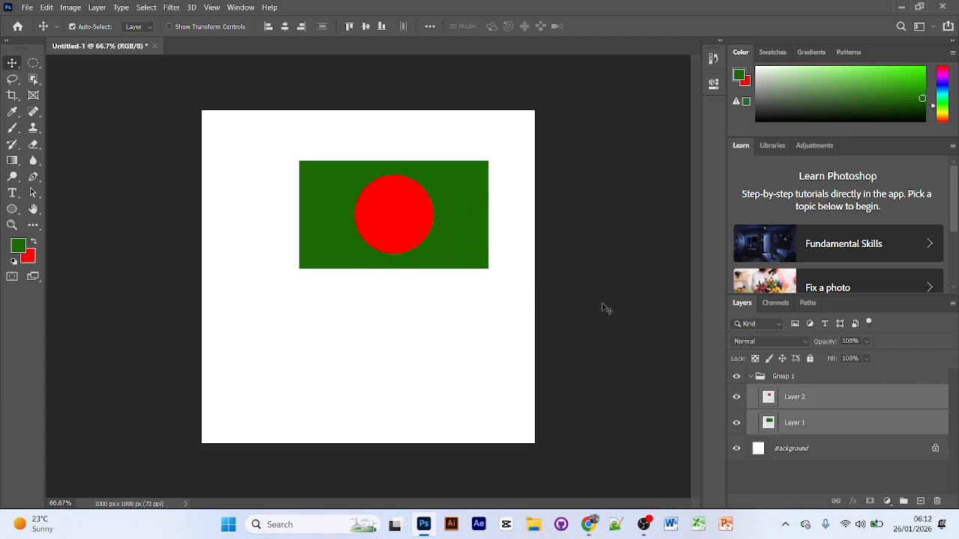
pyautogui.moveTo(432, 217); pyautogui.dragTo(429, 195)
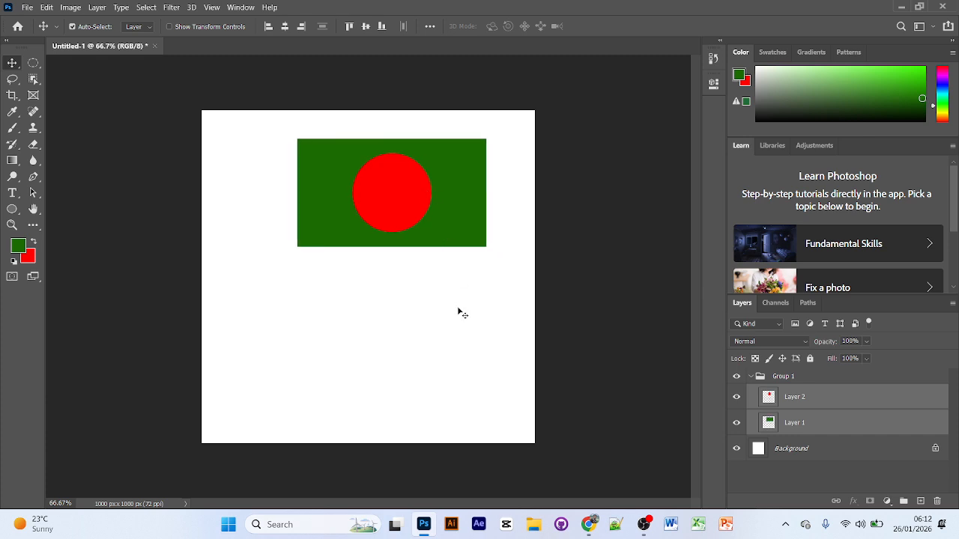
pyautogui.click(462, 313)
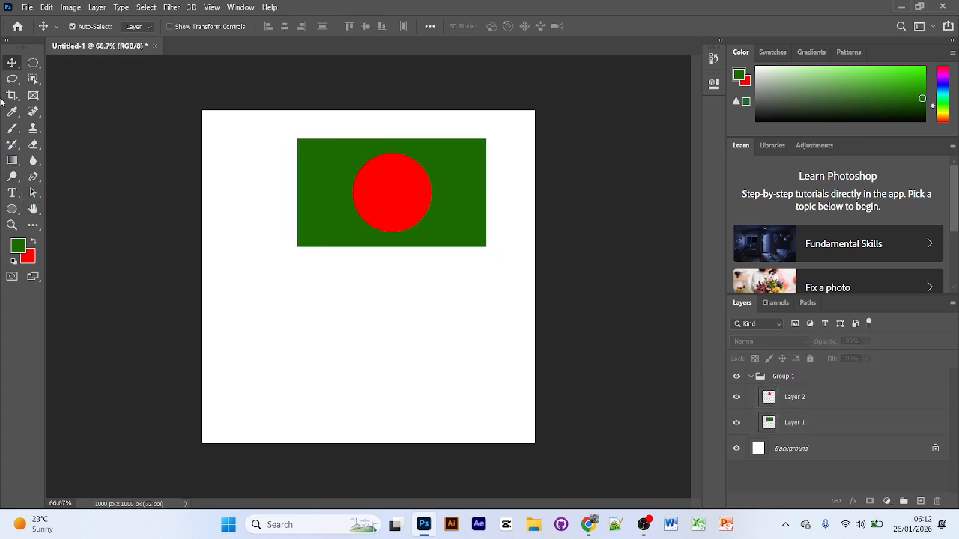
# Step: Draw a tall, narrow rectangular marquee just left of the green rectangle and add a new layer inside Group 1
pyautogui.click(33, 63)
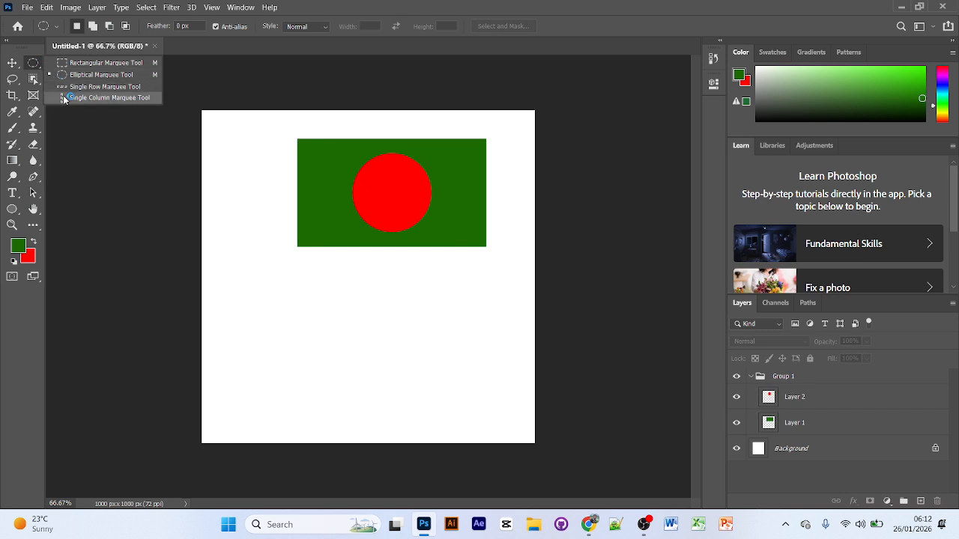
pyautogui.click(83, 99)
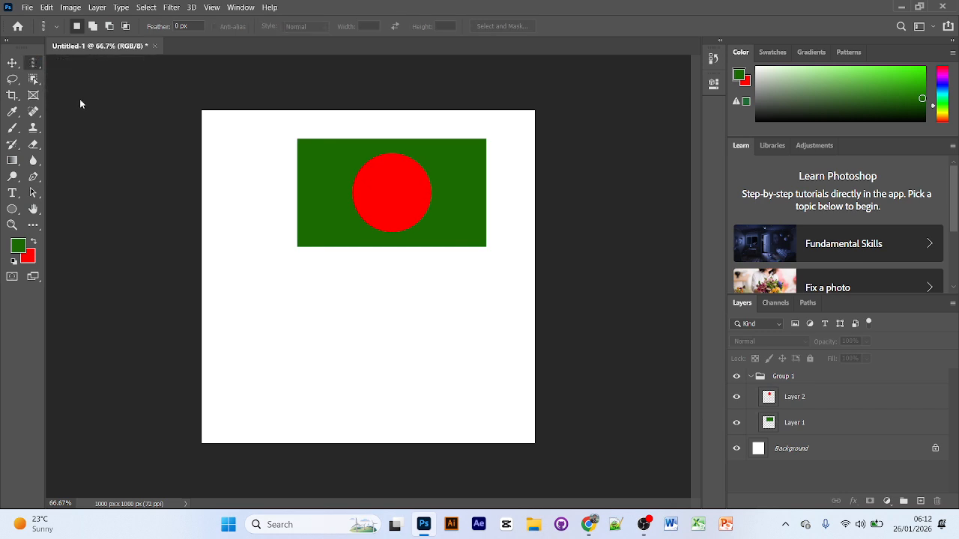
pyautogui.click(36, 65)
pyautogui.click(59, 63)
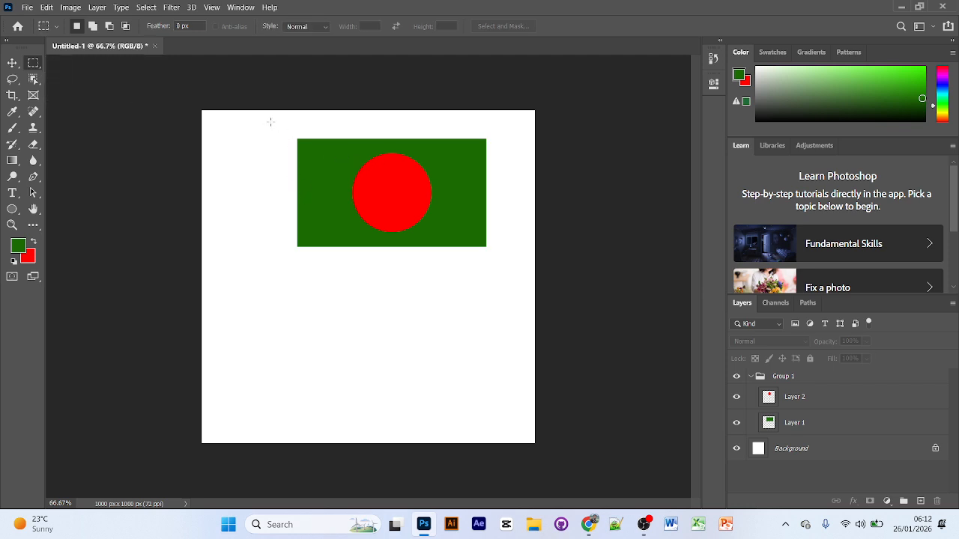
pyautogui.moveTo(270, 121); pyautogui.dragTo(288, 408)
pyautogui.click(827, 377)
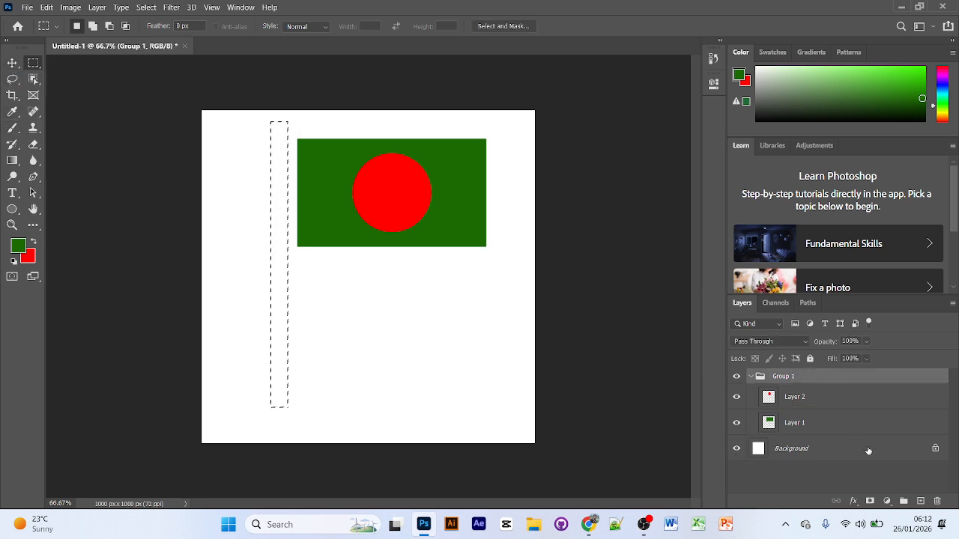
pyautogui.click(920, 501)
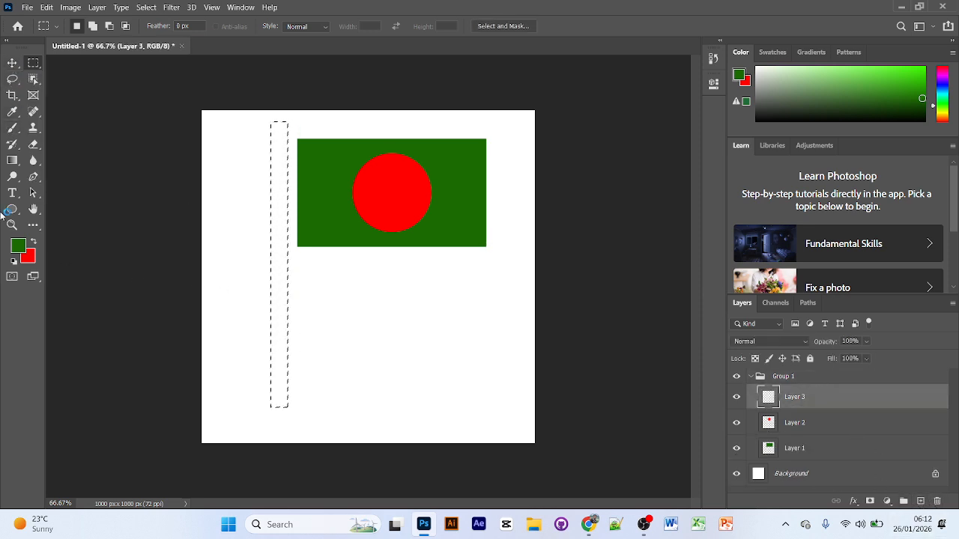
# Step: Set the foreground color to light gray afb3b2
pyautogui.click(19, 246)
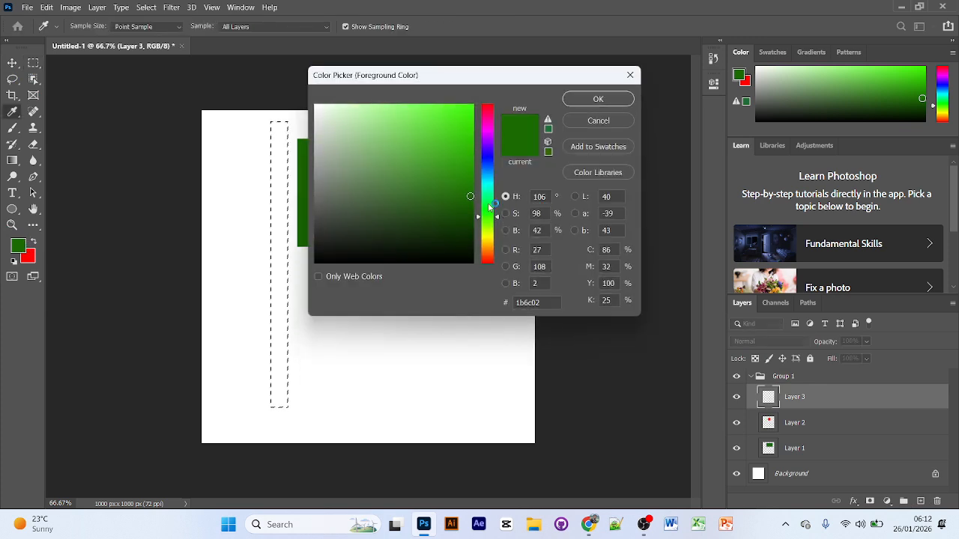
pyautogui.moveTo(489, 193)
pyautogui.mouseDown()
pyautogui.moveTo(490, 170)
pyautogui.moveTo(488, 189)
pyautogui.mouseUp()
pyautogui.moveTo(334, 224)
pyautogui.mouseDown()
pyautogui.moveTo(352, 186)
pyautogui.moveTo(339, 150)
pyautogui.moveTo(330, 167)
pyautogui.moveTo(341, 160)
pyautogui.moveTo(344, 175)
pyautogui.moveTo(318, 151)
pyautogui.mouseUp()
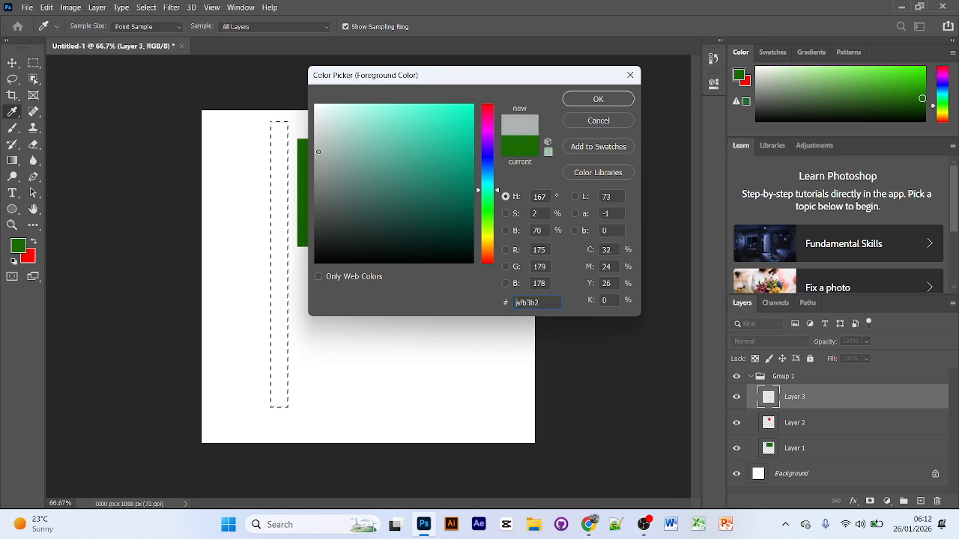
pyautogui.click(624, 99)
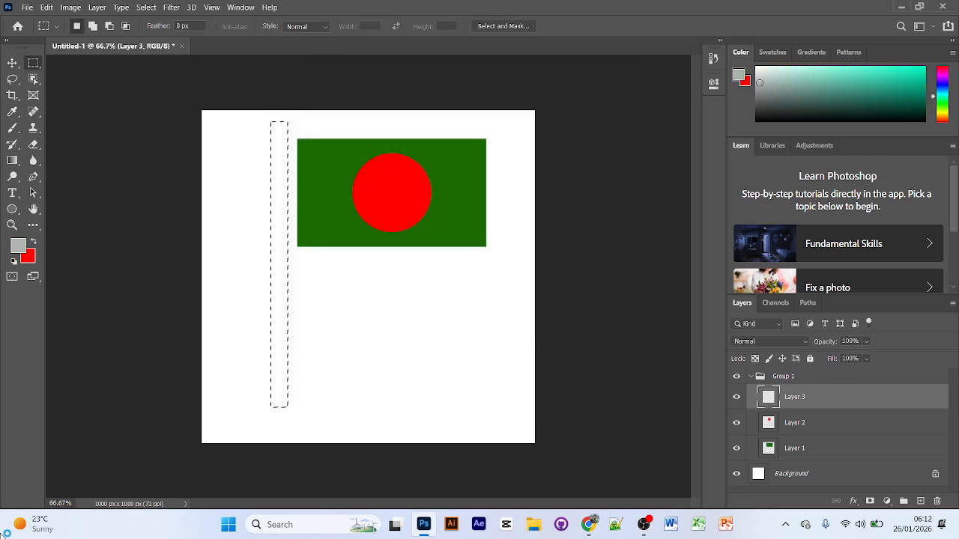
# Step: Fill the narrow selection with the gray foreground color, deselect it and move the pole slightly closer to the flag
pyautogui.hotkey('alt', 'BackSpace')
pyautogui.hotkey('ctrl', 'd')
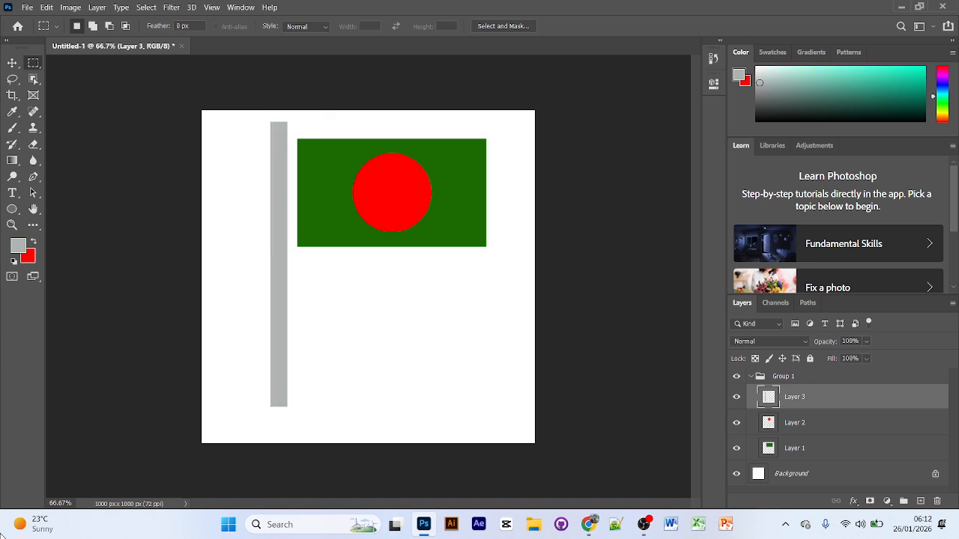
pyautogui.click(13, 62)
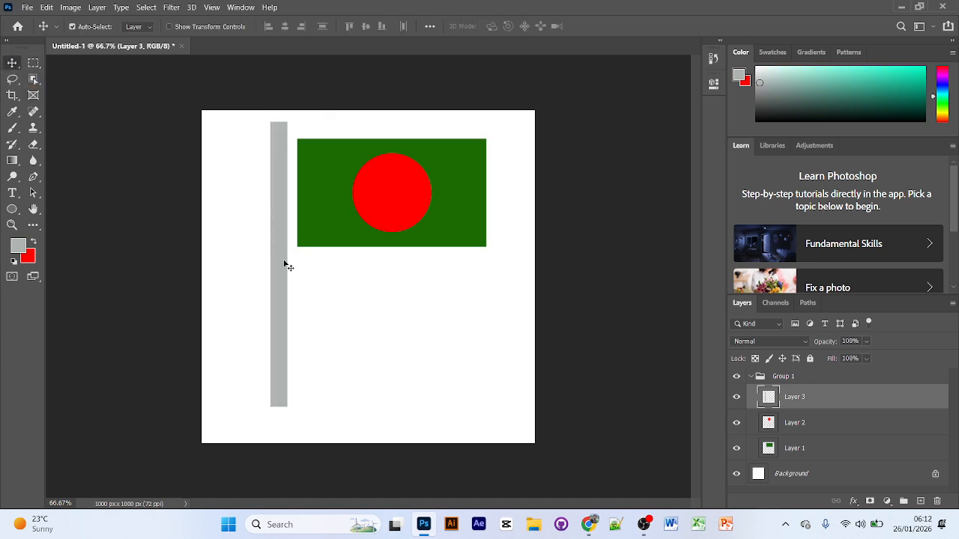
pyautogui.moveTo(283, 262); pyautogui.dragTo(289, 287)
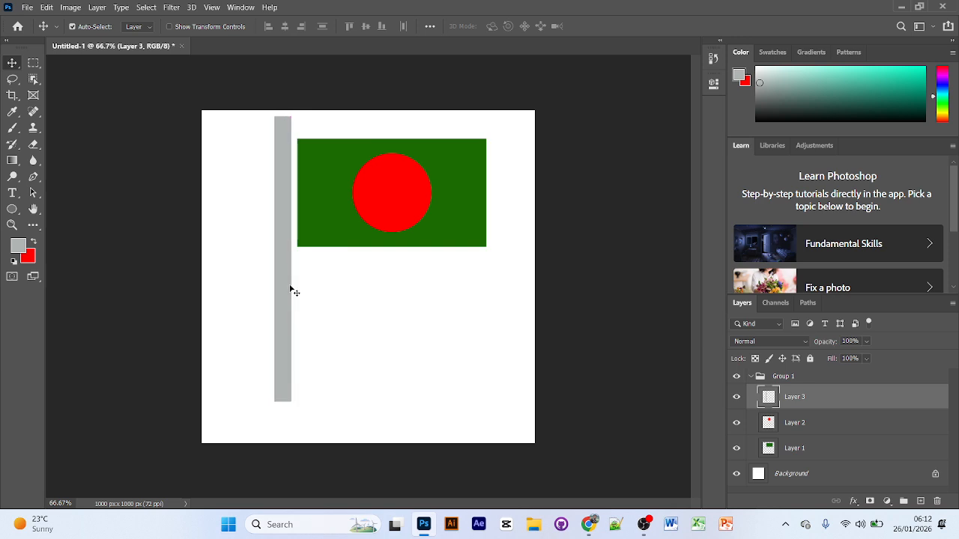
# Step: Place the red circle across the green rectangle's lower edge and reorder Layer 2 beneath Layer 1
pyautogui.moveTo(367, 207); pyautogui.dragTo(367, 251)
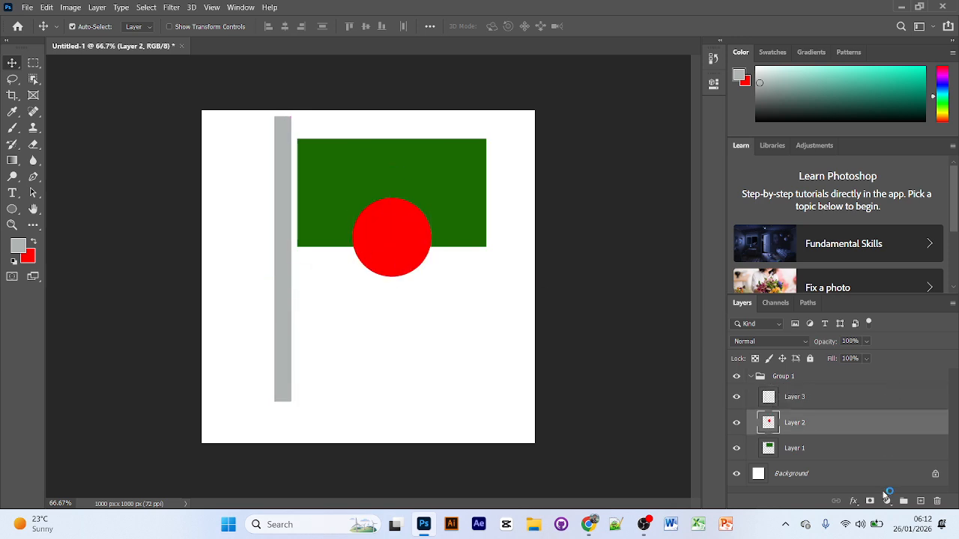
pyautogui.moveTo(803, 424); pyautogui.dragTo(818, 454)
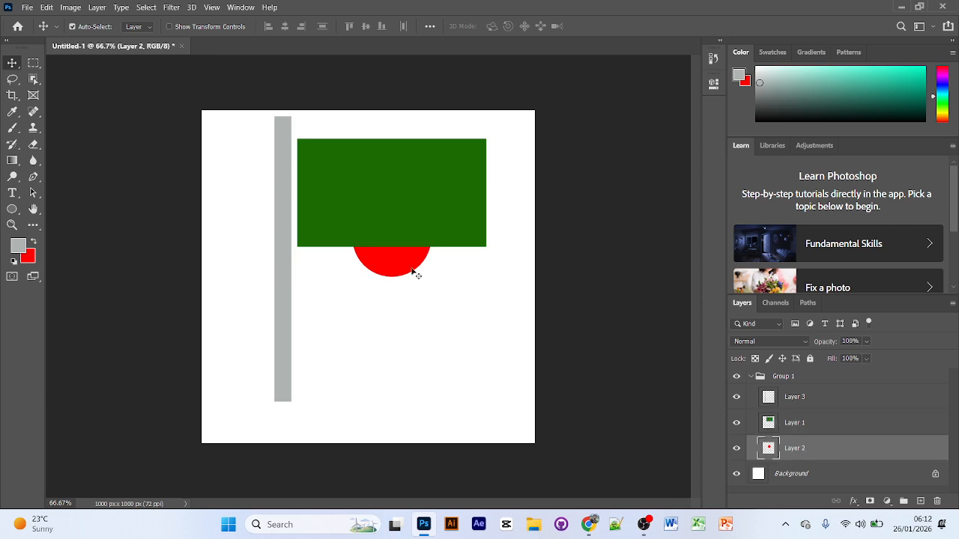
pyautogui.moveTo(414, 274); pyautogui.dragTo(403, 241)
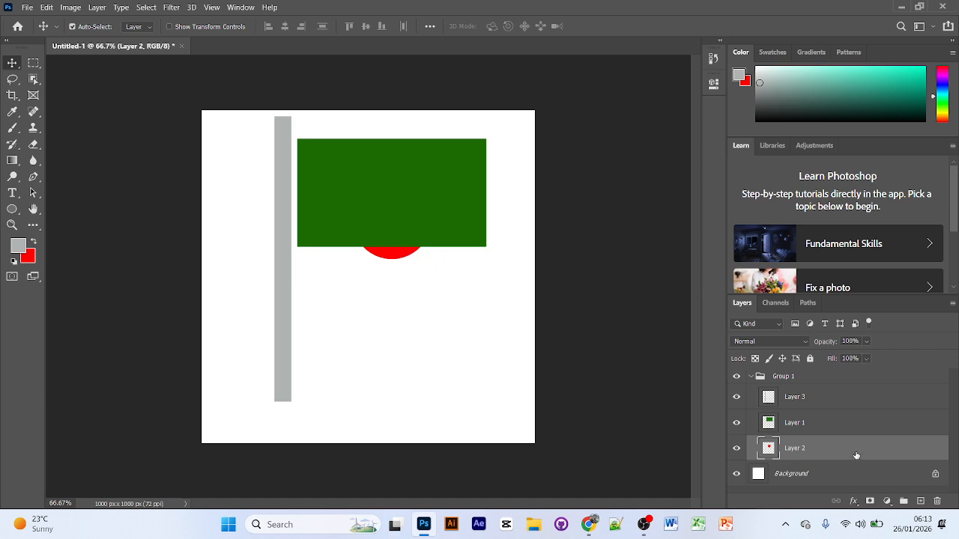
# Step: Reorder Layer 2 back above Layer 1 and check the list of layers under the red circle
pyautogui.moveTo(856, 455); pyautogui.dragTo(842, 418)
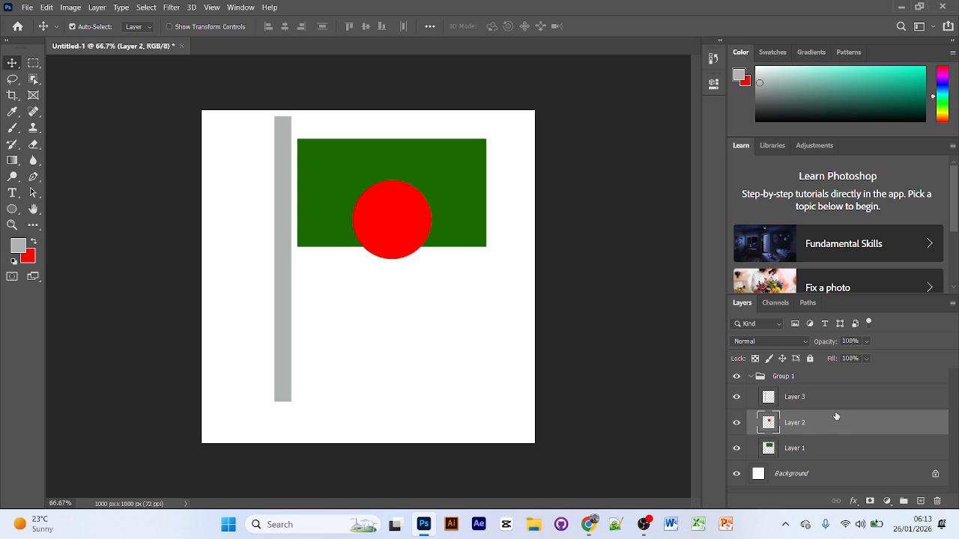
pyautogui.rightClick(389, 226)
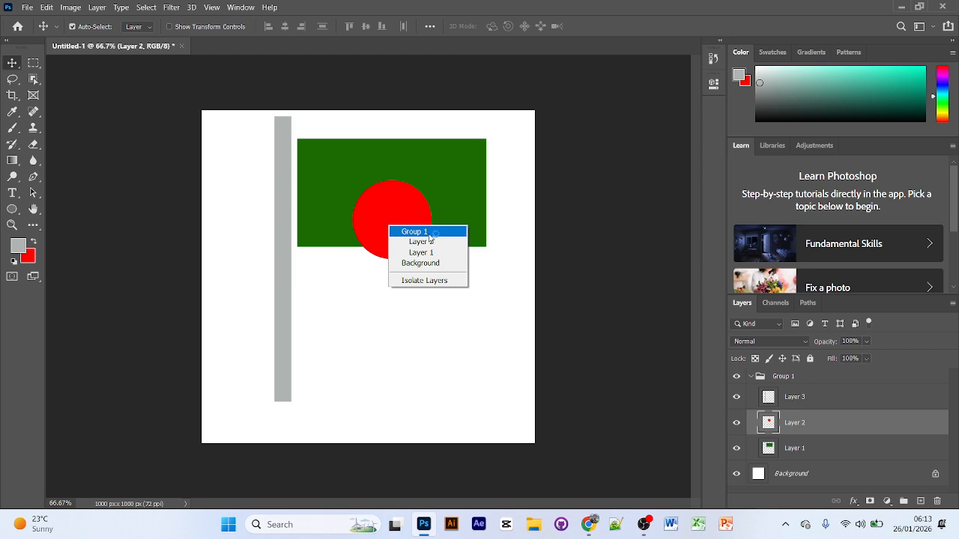
pyautogui.click(602, 224)
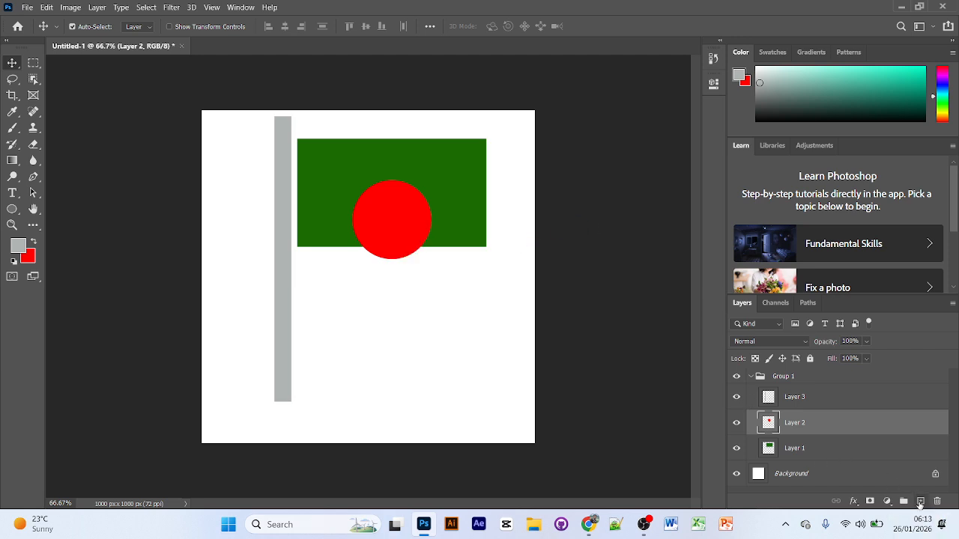
# Step: Add nine empty layers above Layer 2 inside Group 1
pyautogui.doubleClick(919, 500)
pyautogui.click(919, 500)
pyautogui.click(919, 500)
pyautogui.click(919, 501)
pyautogui.click(919, 500)
pyautogui.click(919, 500)
pyautogui.click(919, 500)
pyautogui.click(919, 500)
pyautogui.scroll(-4, 811, 407)
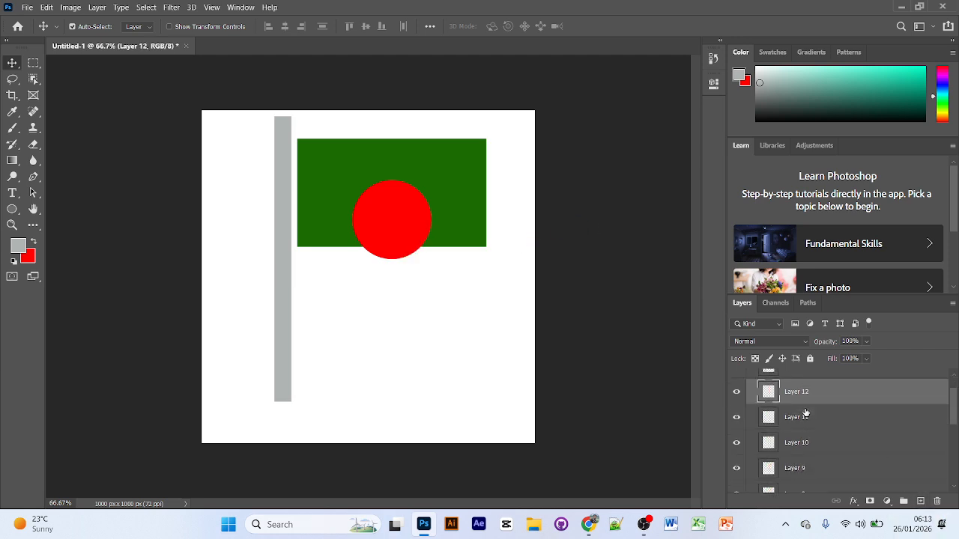
pyautogui.scroll(3, 827, 415)
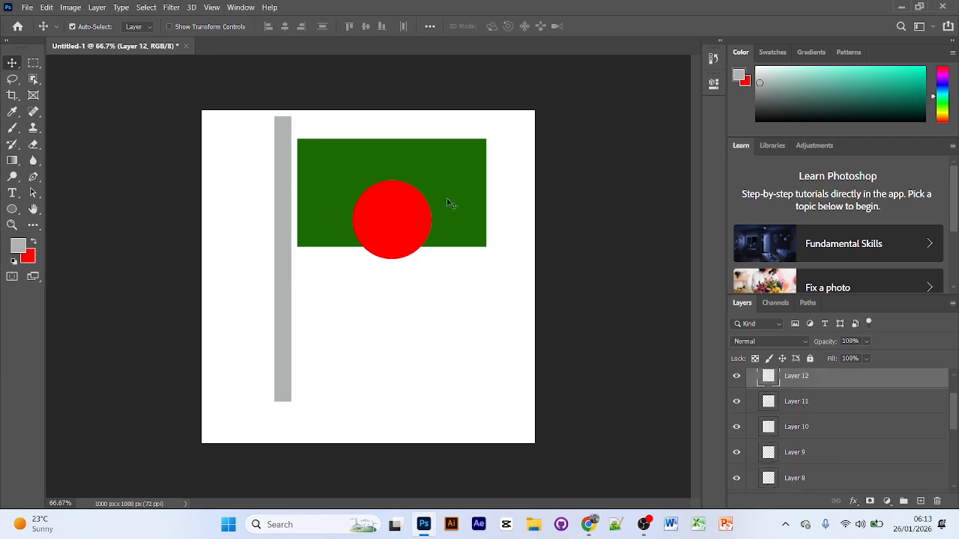
# Step: Find Layer 2 from the list of layers beneath the red circle and toggle its visibility off and on
pyautogui.rightClick(399, 223)
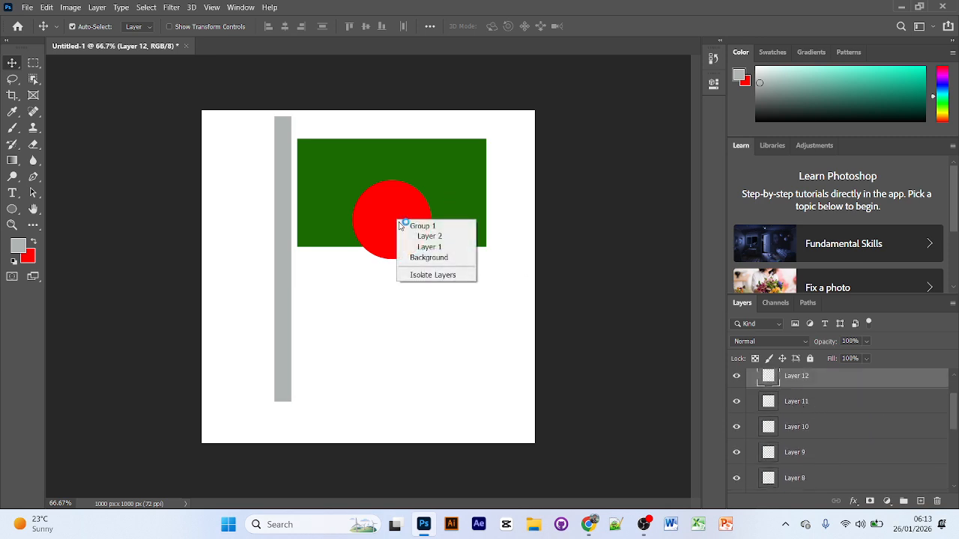
pyautogui.click(440, 235)
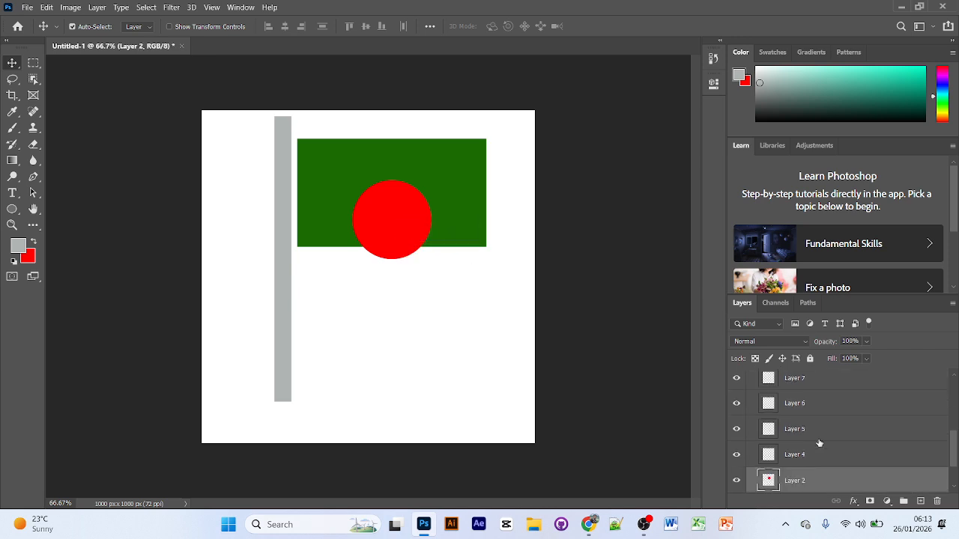
pyautogui.click(736, 481)
pyautogui.click(736, 481)
pyautogui.scroll(1, 753, 458)
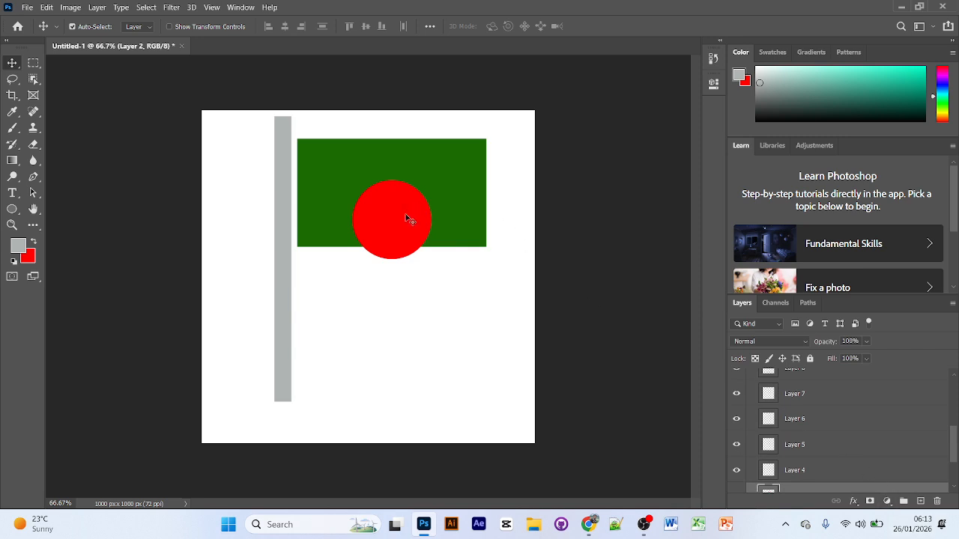
# Step: Center the red circle vertically on the green rectangle and move the gray pole flush against the flag's left edge
pyautogui.moveTo(384, 235); pyautogui.dragTo(381, 201)
pyautogui.moveTo(404, 281); pyautogui.dragTo(371, 157)
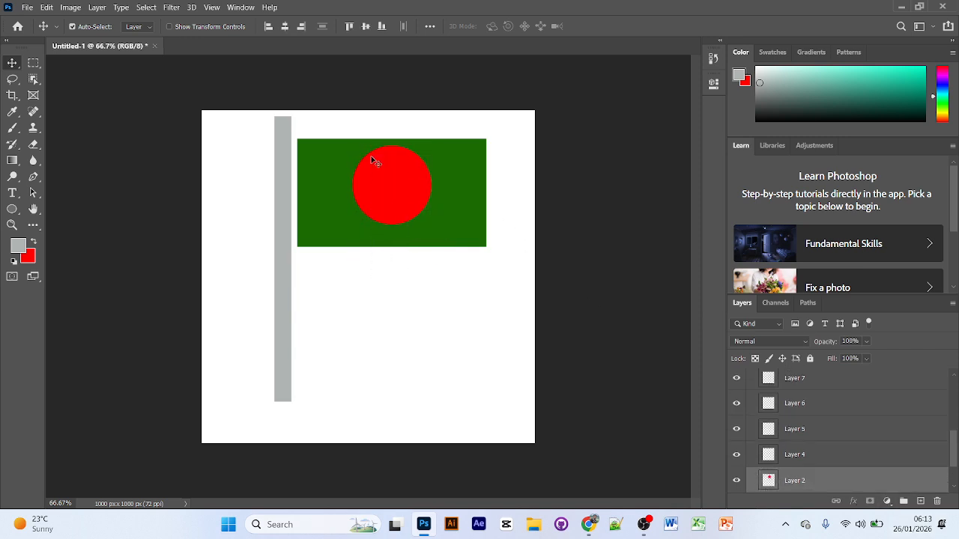
pyautogui.scroll(-3, 819, 452)
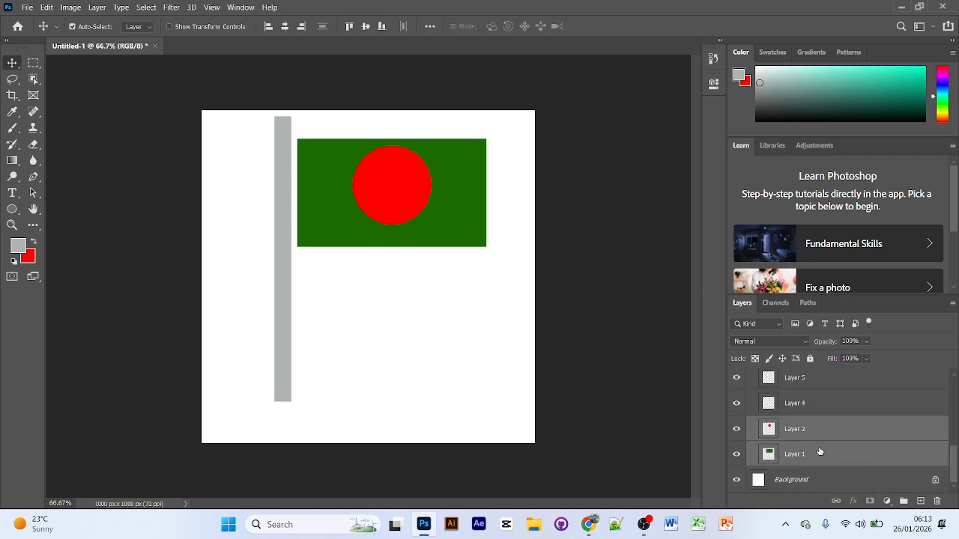
pyautogui.click(365, 27)
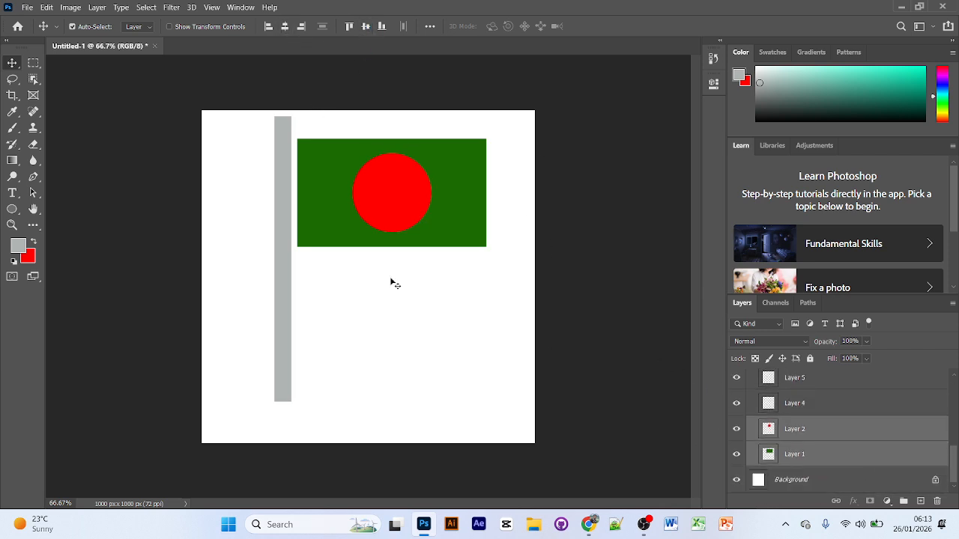
pyautogui.moveTo(283, 286); pyautogui.dragTo(290, 292)
pyautogui.click(349, 332)
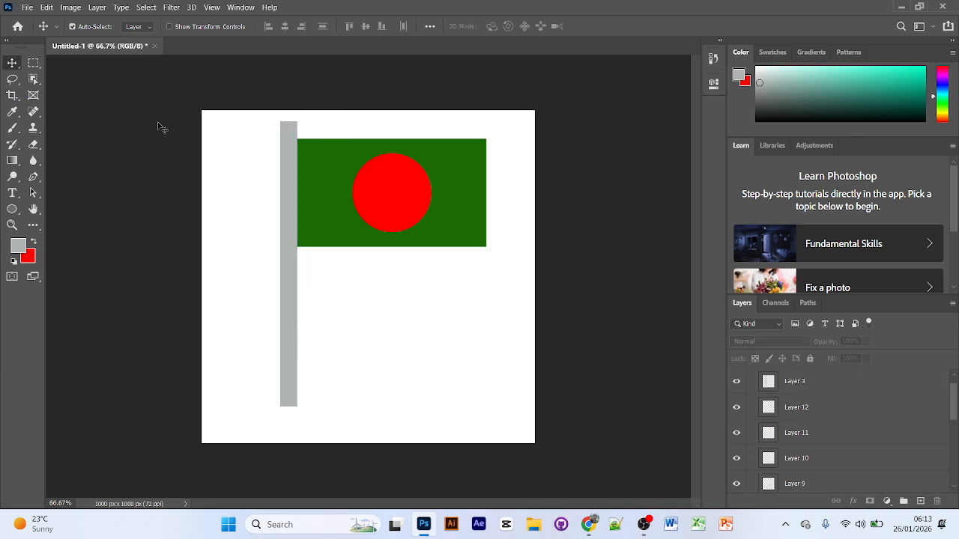
# Step: Draw a wide, short rectangular selection across the pole's foot and fill it with the gray foreground color on Layer 12
pyautogui.click(33, 63)
pyautogui.moveTo(239, 398); pyautogui.dragTo(337, 420)
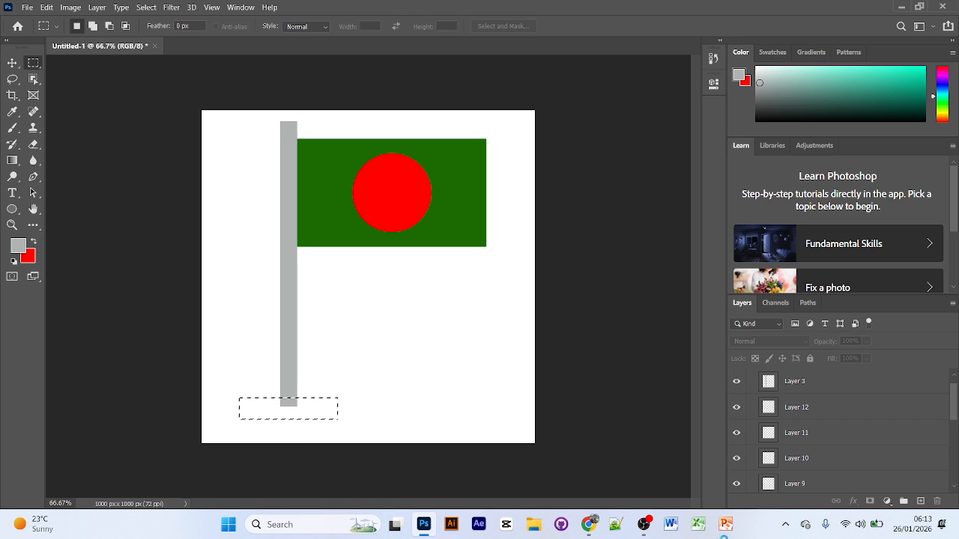
pyautogui.hotkey('ctrl', 'g')
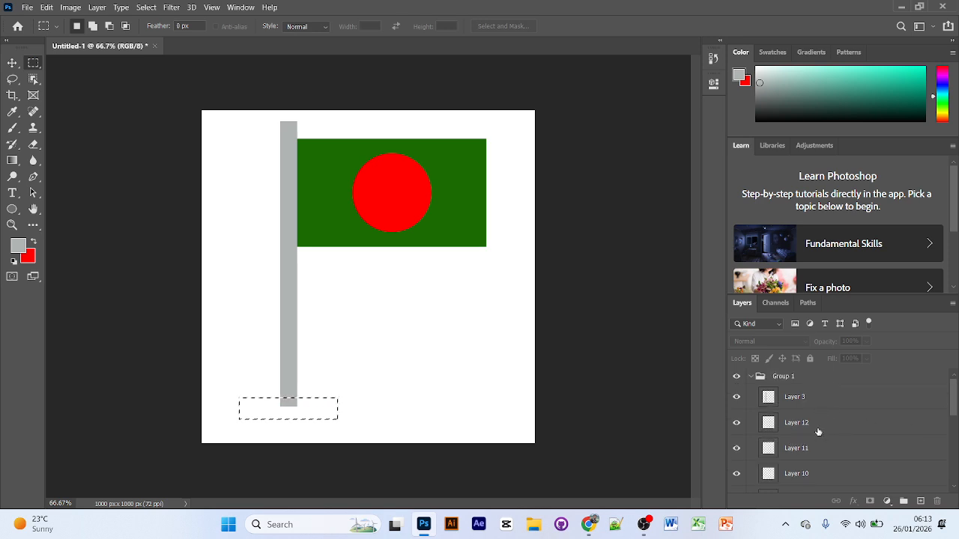
pyautogui.click(820, 405)
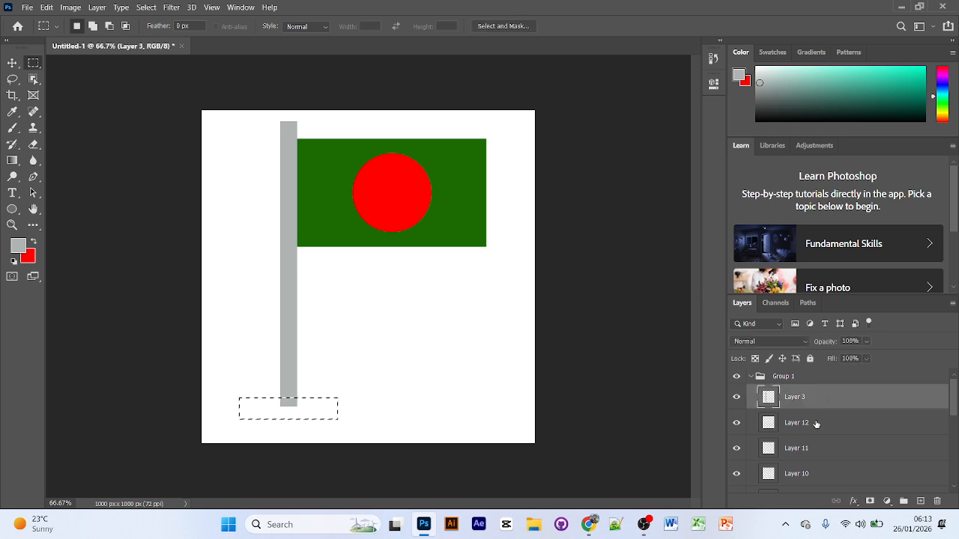
pyautogui.click(816, 424)
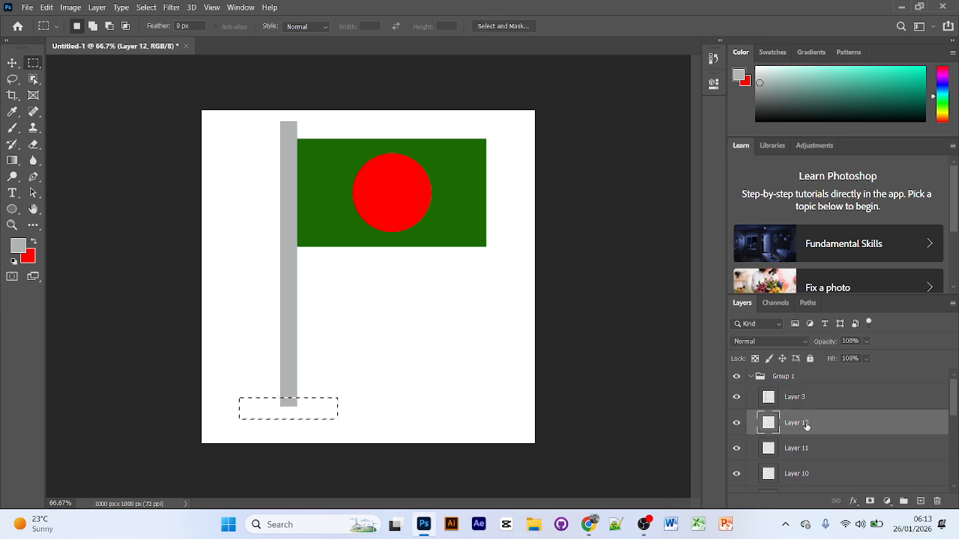
pyautogui.hotkey('alt', 'BackSpace')
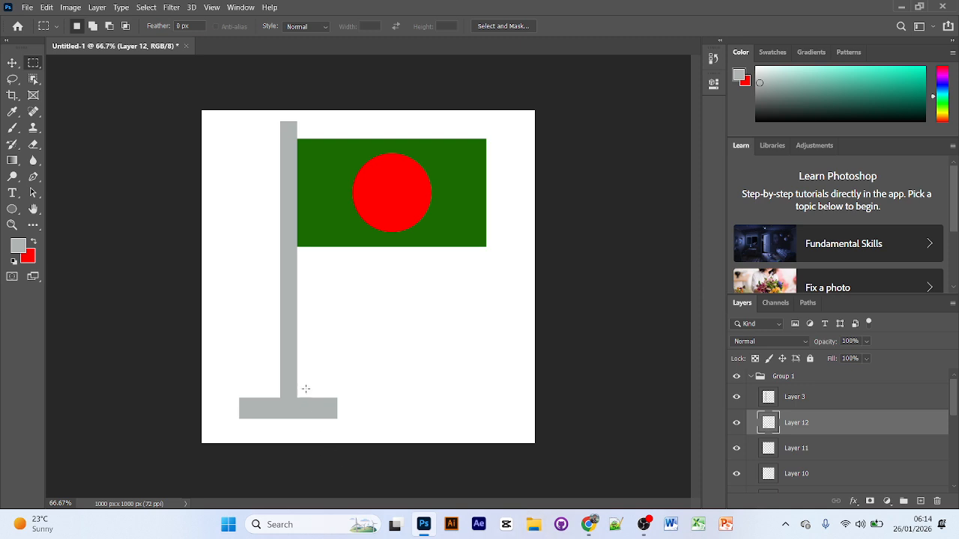
# Step: Nudge the gray base slightly so it sits neatly at the bottom of the pole, leaving no layer selected
pyautogui.click(12, 63)
pyautogui.moveTo(322, 409)
pyautogui.mouseDown()
pyautogui.moveTo(331, 414)
pyautogui.moveTo(322, 414)
pyautogui.mouseUp()
pyautogui.click(363, 355)
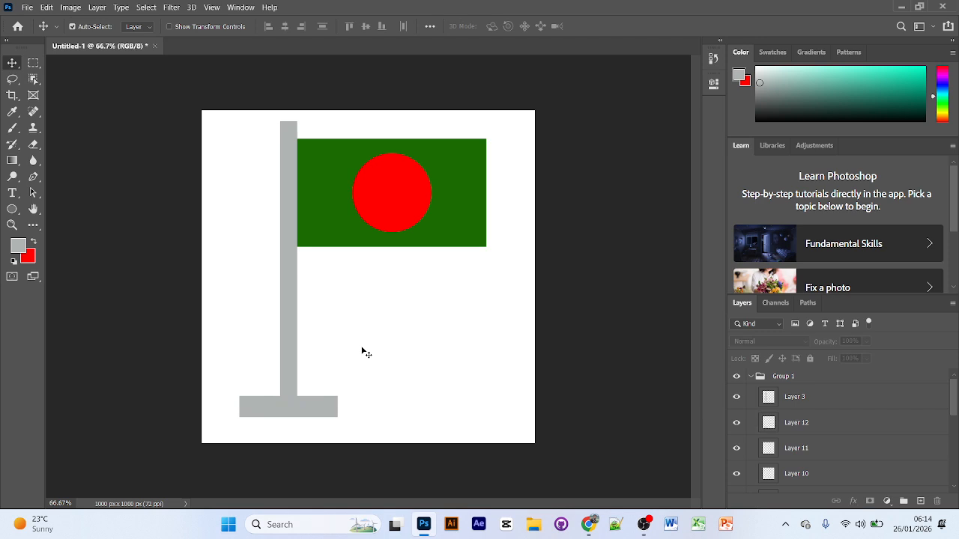
# Step: Select the pieces of the flag drawing and hide the whole Group 1
pyautogui.moveTo(237, 117); pyautogui.dragTo(417, 429)
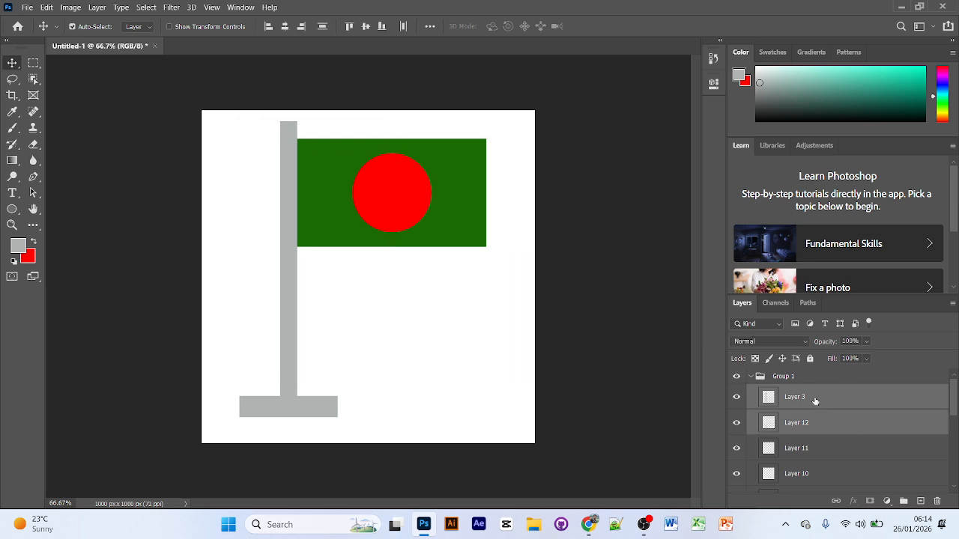
pyautogui.click(795, 378)
pyautogui.click(738, 377)
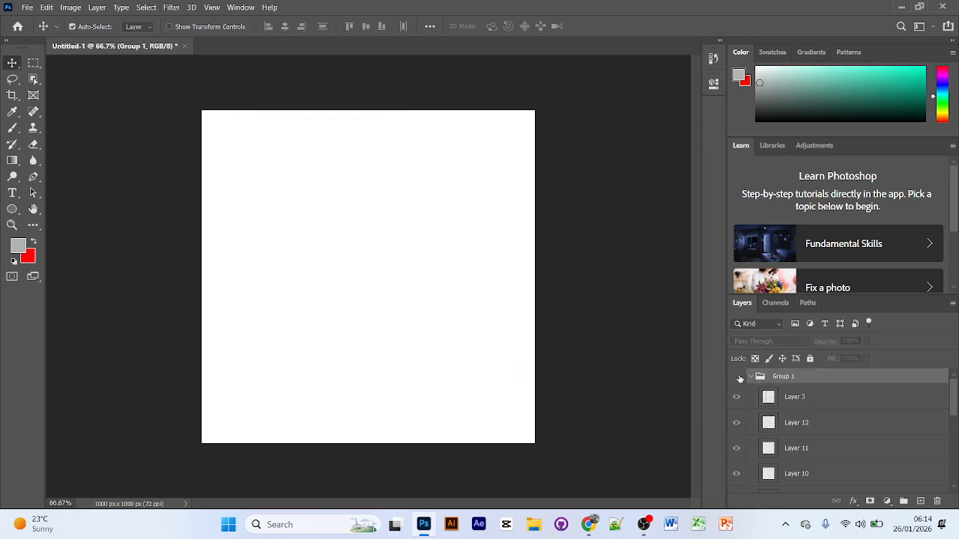
# Step: Switch to Chrome, browse the flag image results, examine the Flag of Switzerland image as a reference and return to Photoshop
pyautogui.click(589, 525)
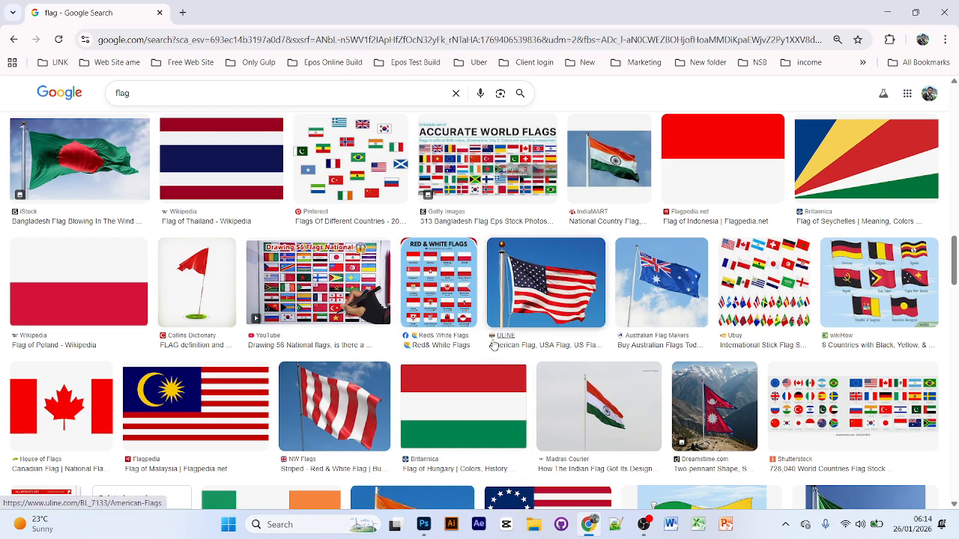
pyautogui.scroll(-3, 360, 397)
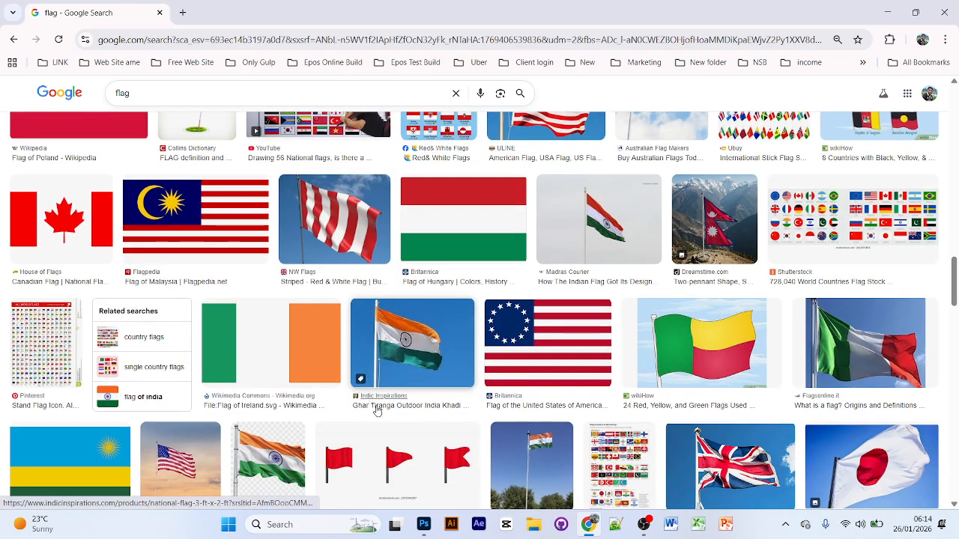
pyautogui.scroll(-5, 368, 407)
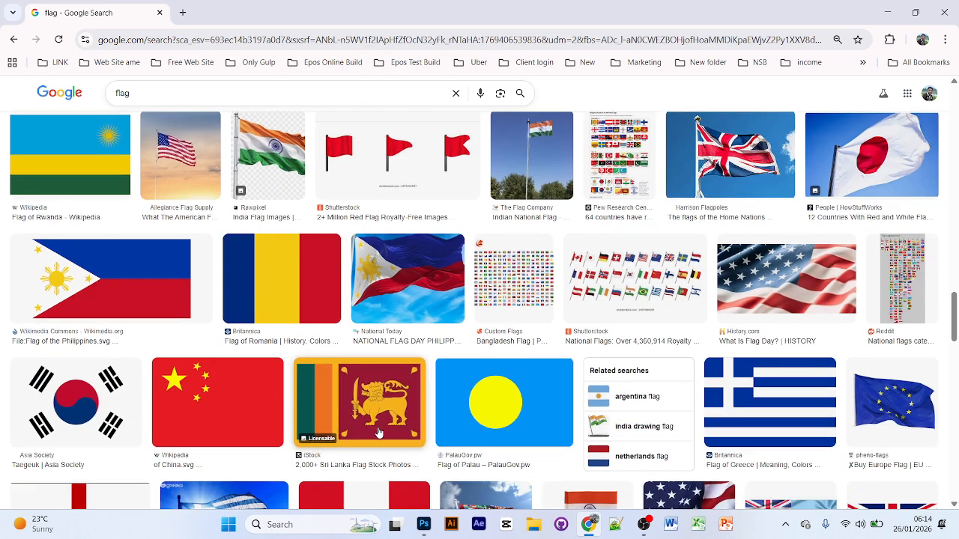
pyautogui.scroll(-4, 509, 361)
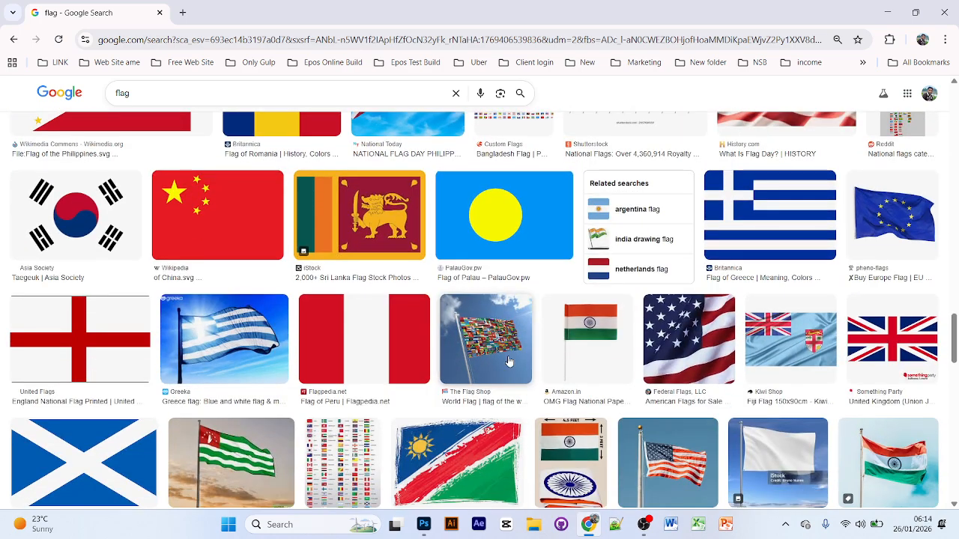
pyautogui.scroll(-7, 357, 412)
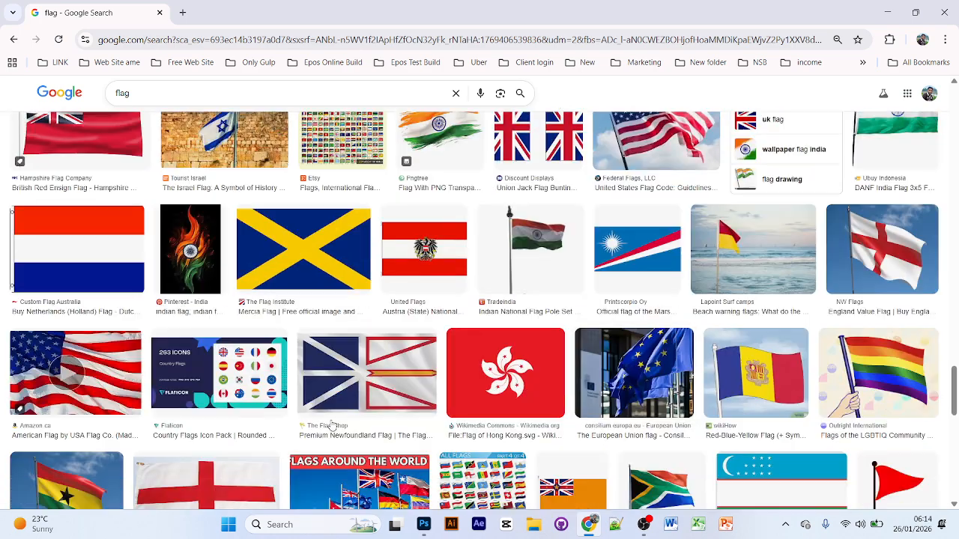
pyautogui.scroll(-4, 480, 389)
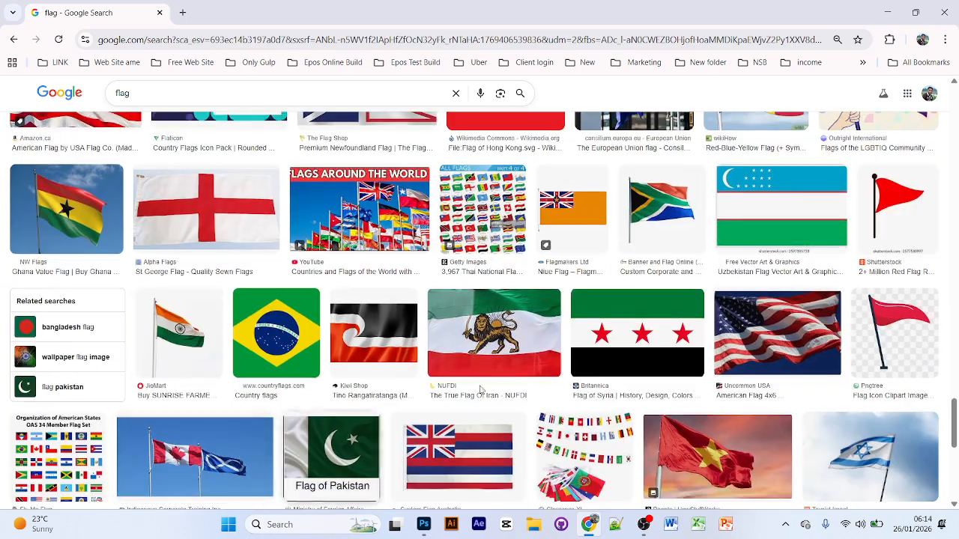
pyautogui.scroll(-3, 380, 426)
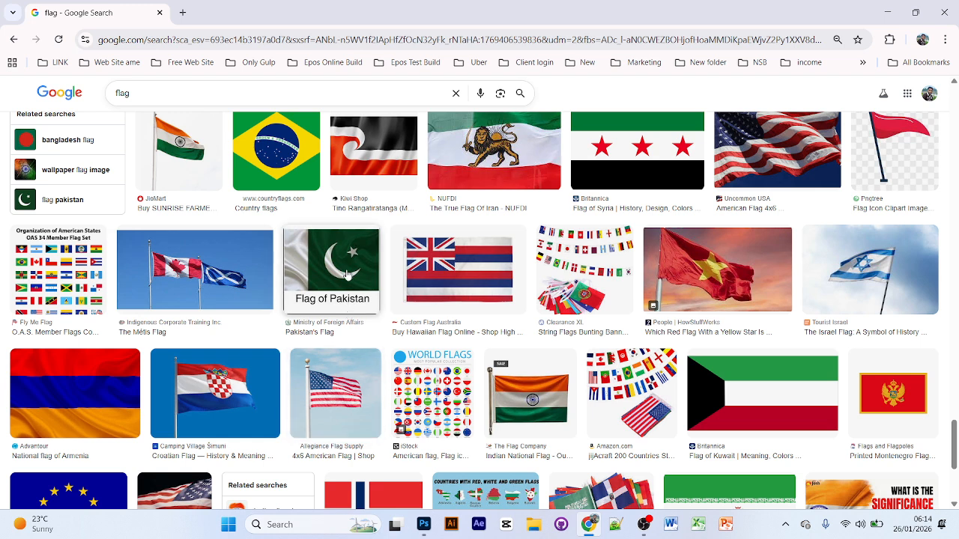
pyautogui.scroll(-3, 346, 274)
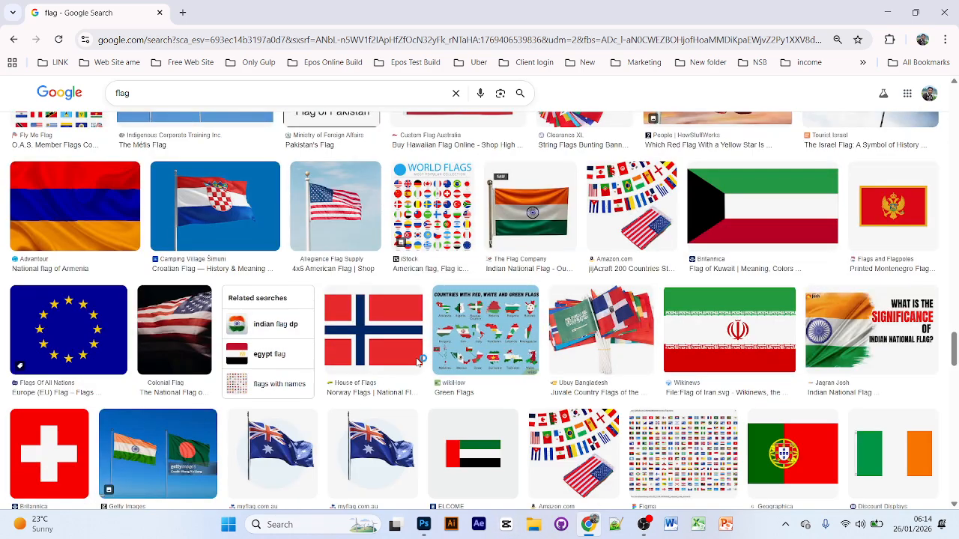
pyautogui.click(42, 438)
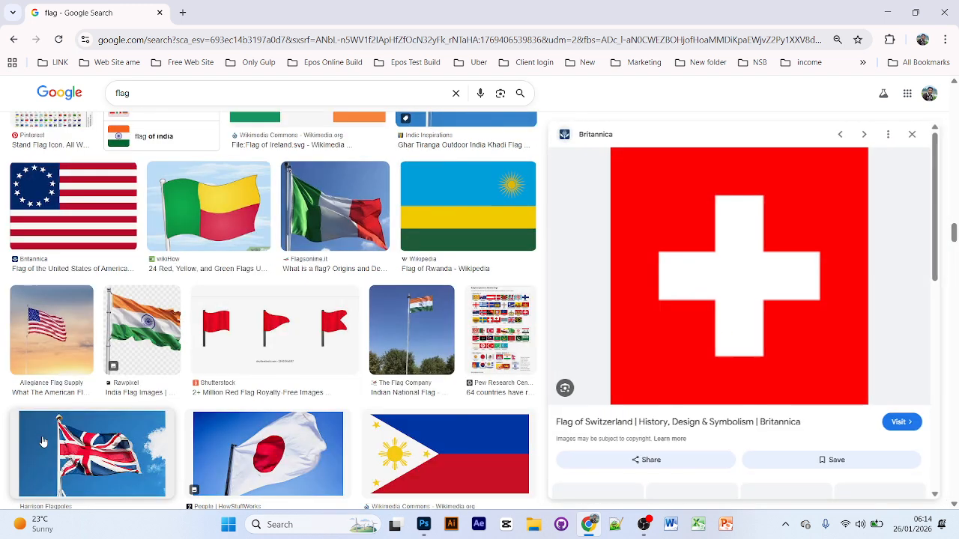
pyautogui.rightClick(860, 278)
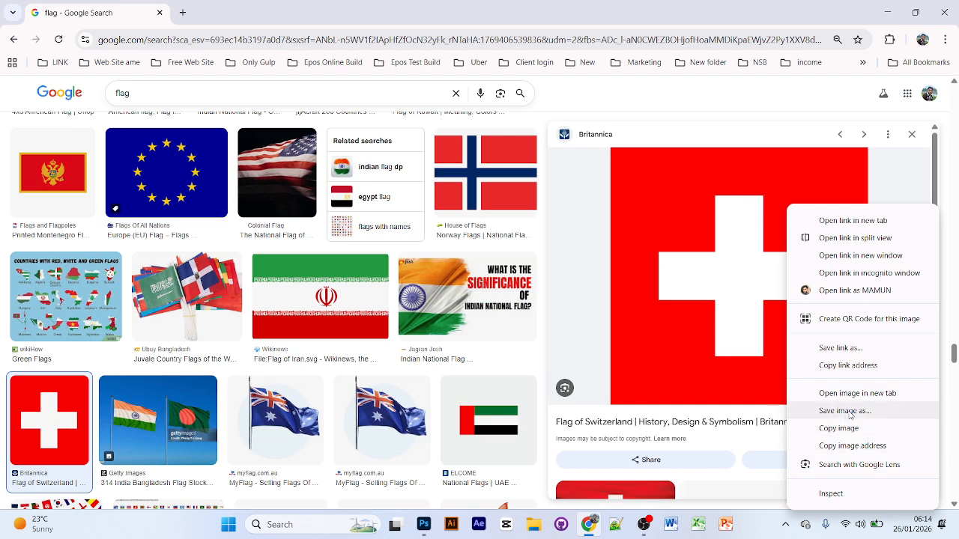
pyautogui.click(891, 8)
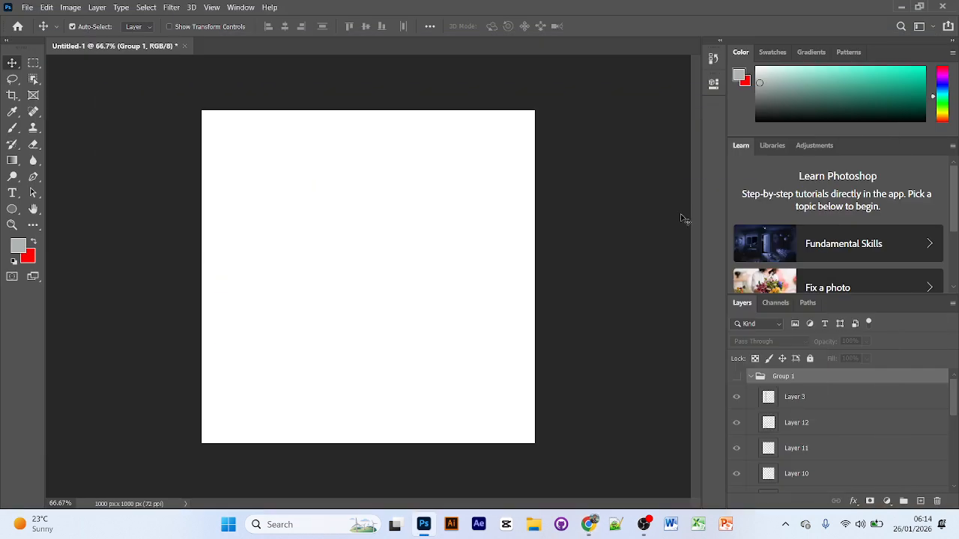
# Step: Draw a large, nearly square selection on the blank canvas and add a new layer for it
pyautogui.click(33, 63)
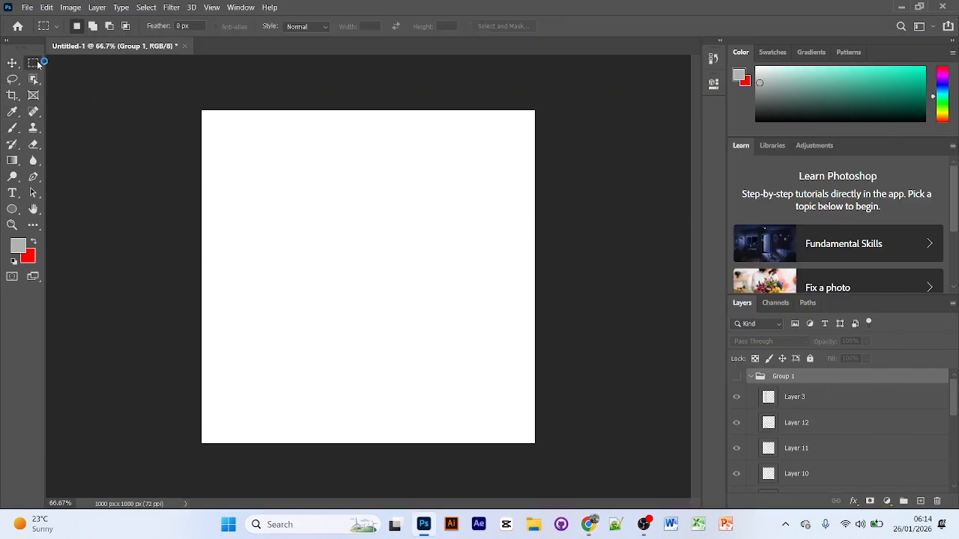
pyautogui.moveTo(264, 149); pyautogui.dragTo(456, 335)
pyautogui.click(921, 501)
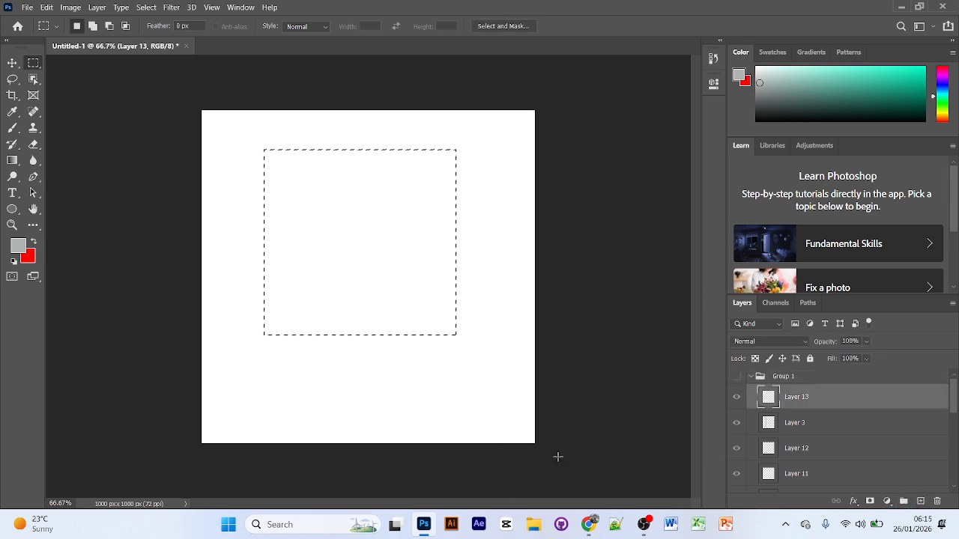
# Step: Following the Swiss flag reference, subtract a cross from the square selection and fill the remaining area with red on Layer 13
pyautogui.click(590, 524)
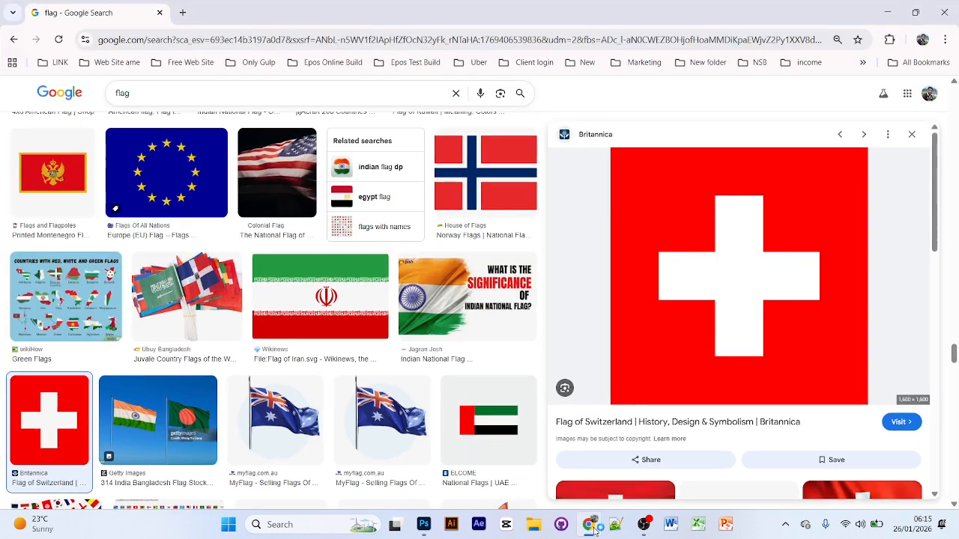
pyautogui.click(592, 526)
pyautogui.click(110, 27)
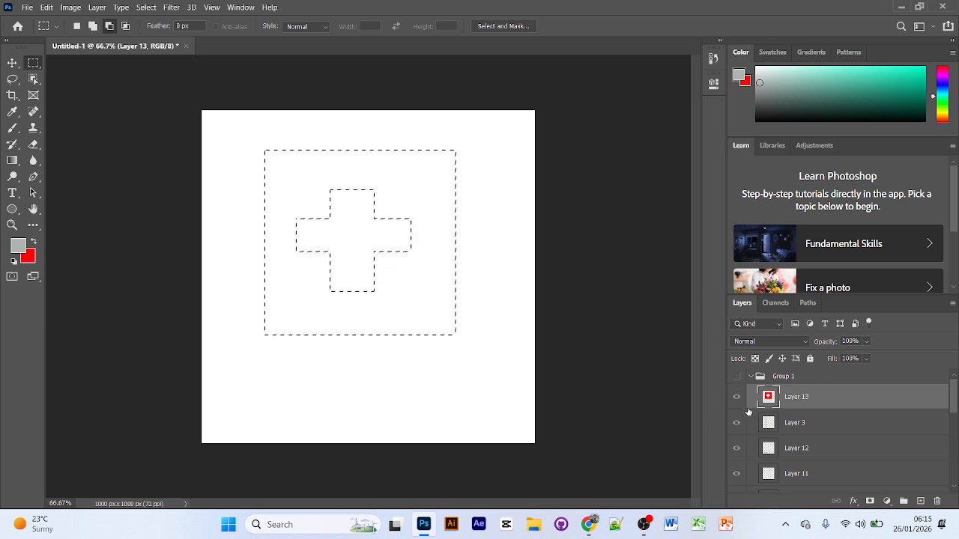
# Step: Move Layer 13 out of the hidden Group 1 to above it and shift the red cross flag slightly right and up
pyautogui.moveTo(787, 395); pyautogui.dragTo(779, 375)
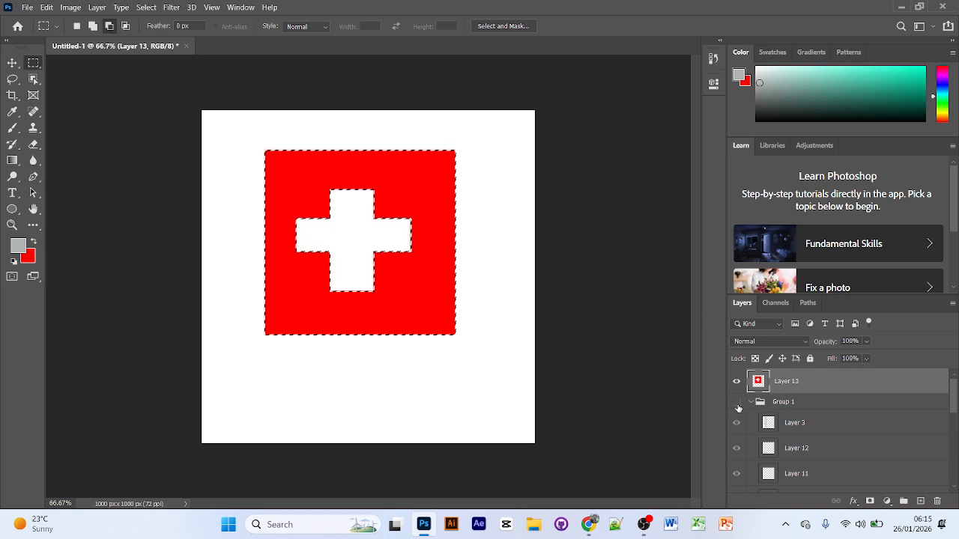
pyautogui.click(737, 402)
pyautogui.click(737, 403)
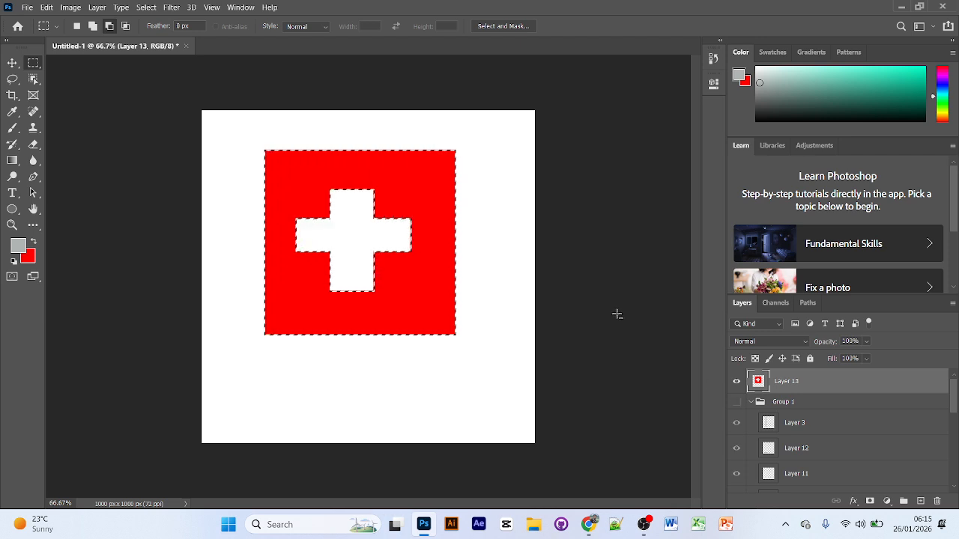
pyautogui.click(13, 63)
pyautogui.moveTo(367, 190)
pyautogui.mouseDown()
pyautogui.moveTo(409, 185)
pyautogui.moveTo(382, 187)
pyautogui.mouseUp()
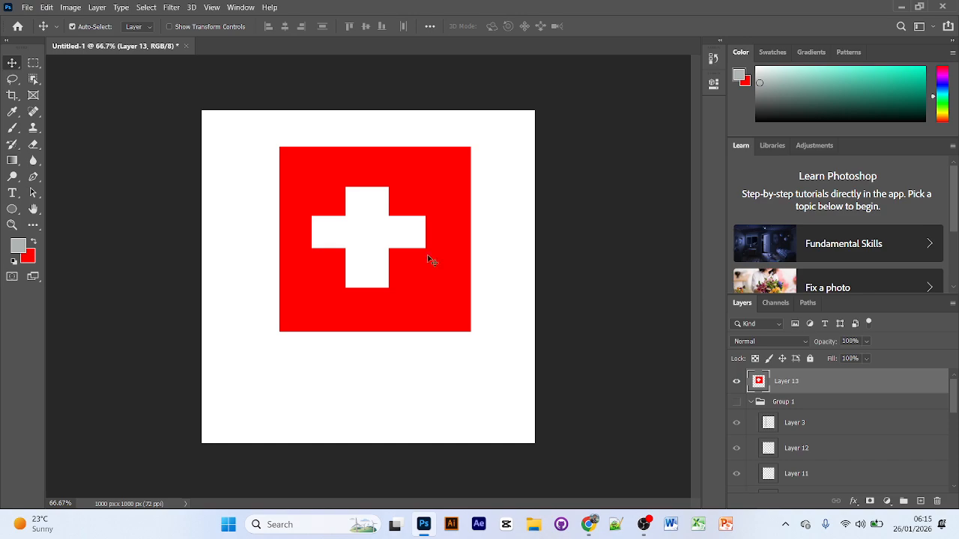
# Step: Switch to Chrome, browse further flag images for another design to recreate, and return to Photoshop
pyautogui.click(588, 524)
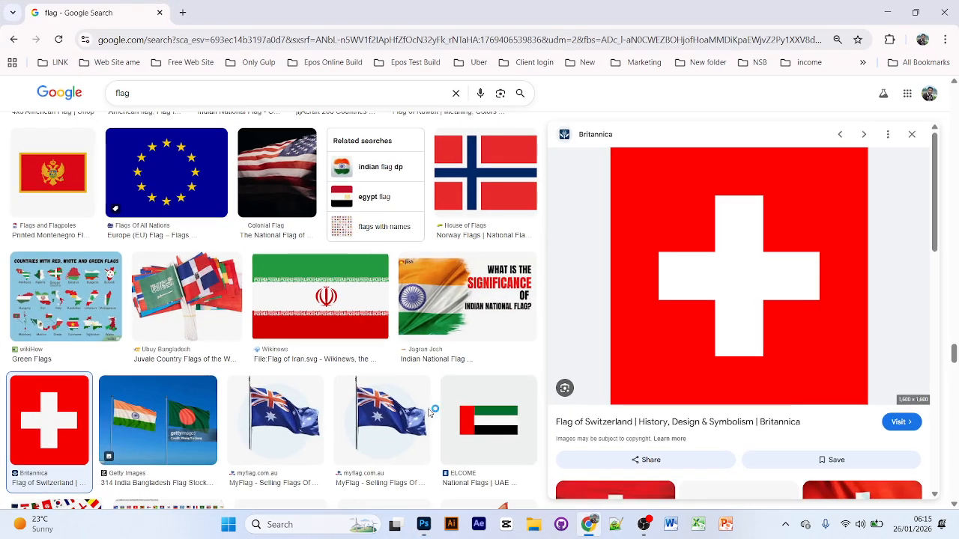
pyautogui.scroll(-2, 348, 330)
pyautogui.scroll(-7, 353, 364)
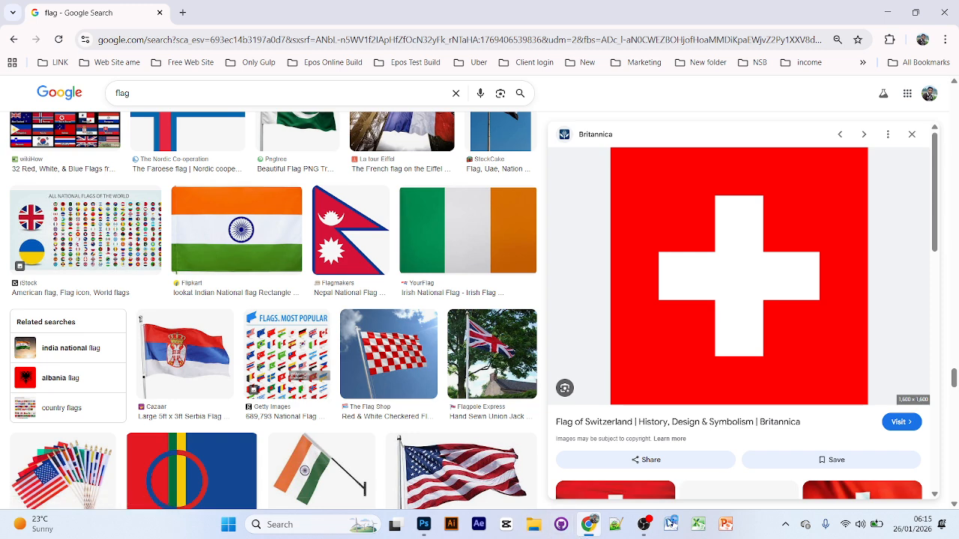
pyautogui.click(423, 524)
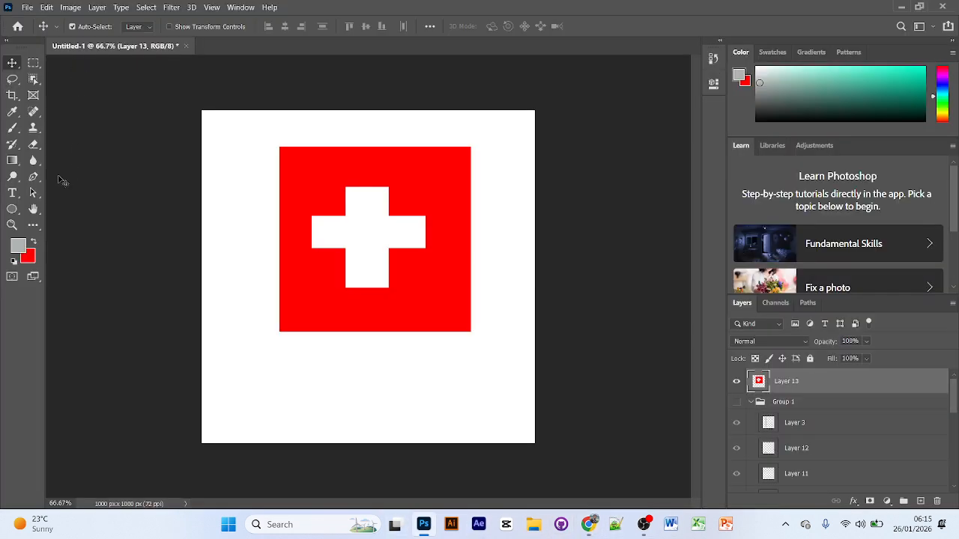
# Step: Try drawing a small tree with the Custom Shape tool across the canvas's left edge, and undo it
pyautogui.click(12, 224)
pyautogui.click(13, 210)
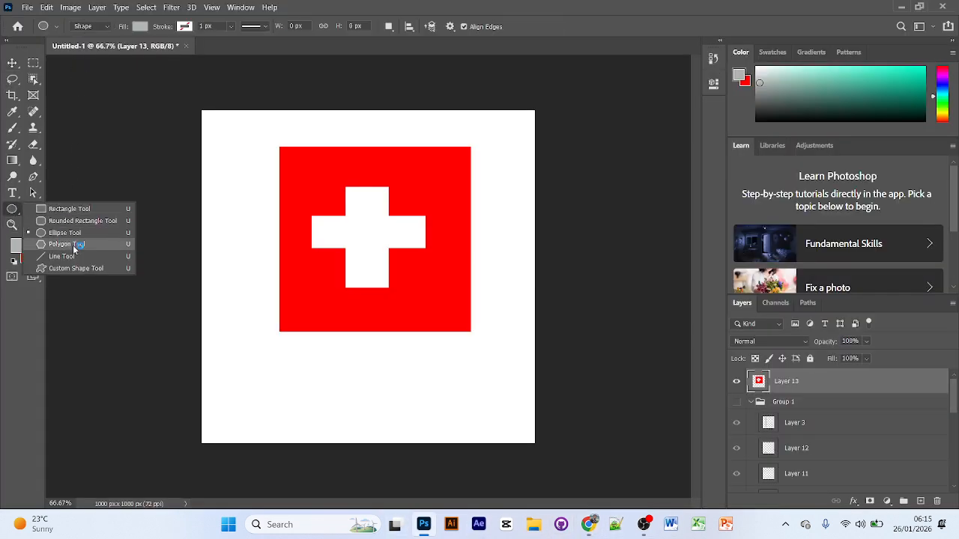
pyautogui.click(75, 268)
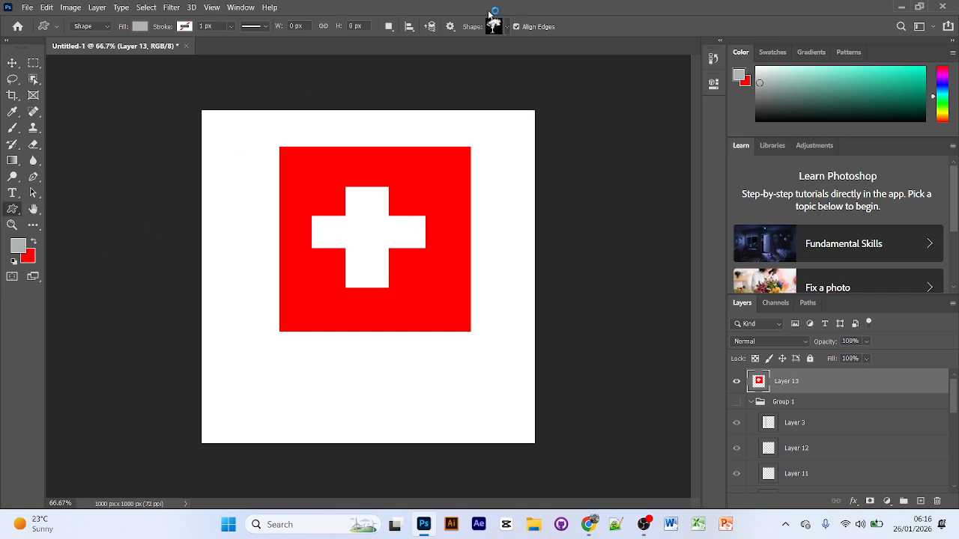
pyautogui.click(509, 27)
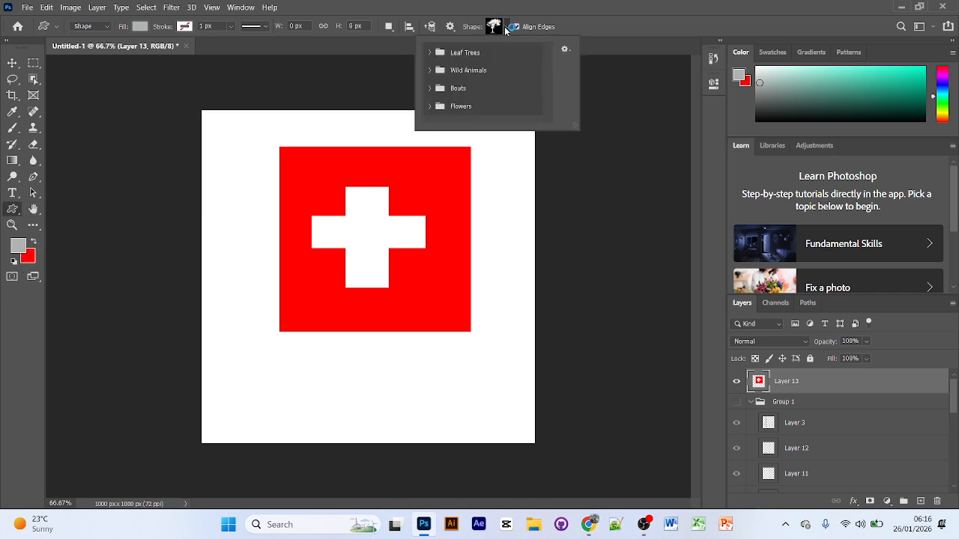
pyautogui.click(13, 210)
pyautogui.moveTo(192, 270); pyautogui.dragTo(210, 243)
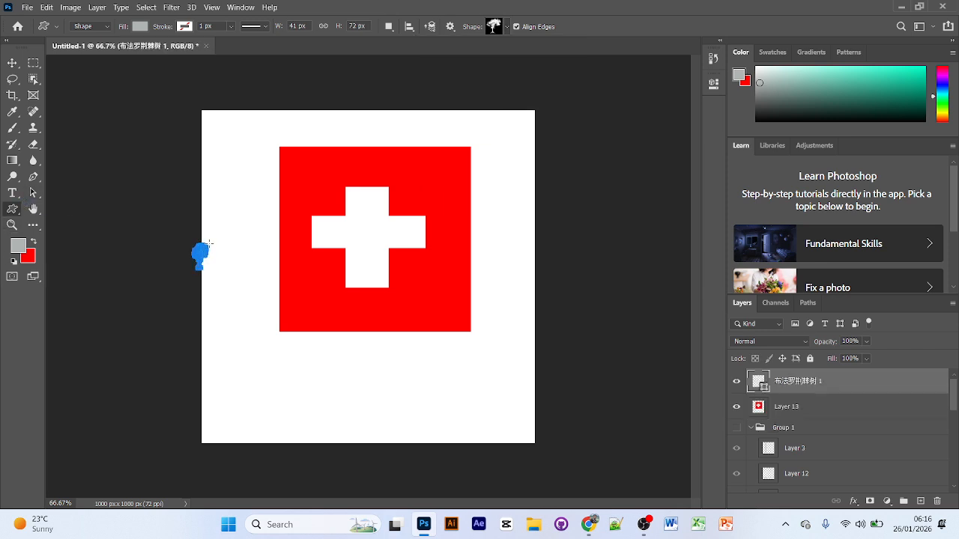
pyautogui.hotkey('ctrl', 'z')
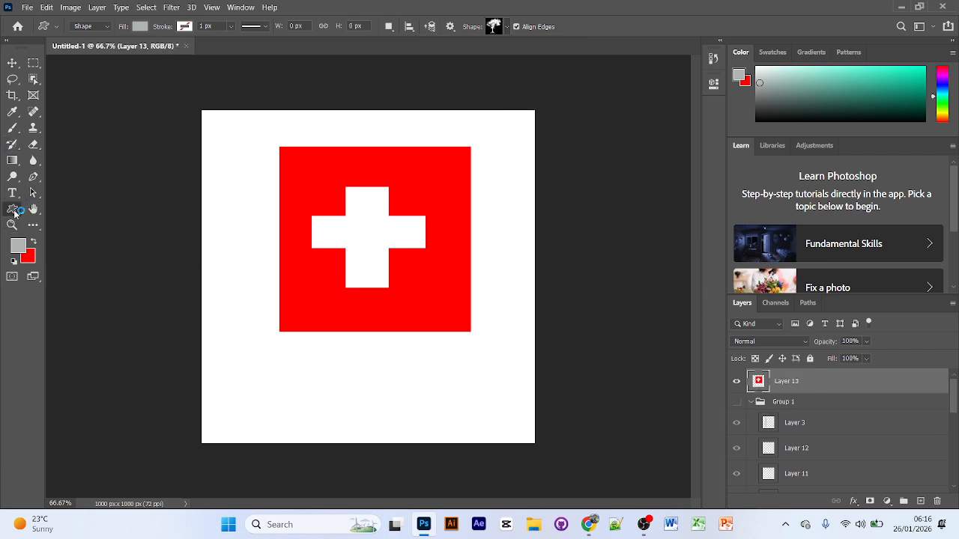
# Step: Try drawing a five-sided shape with the Polygon tool beside the red flag, and undo it
pyautogui.click(14, 209)
pyautogui.click(65, 244)
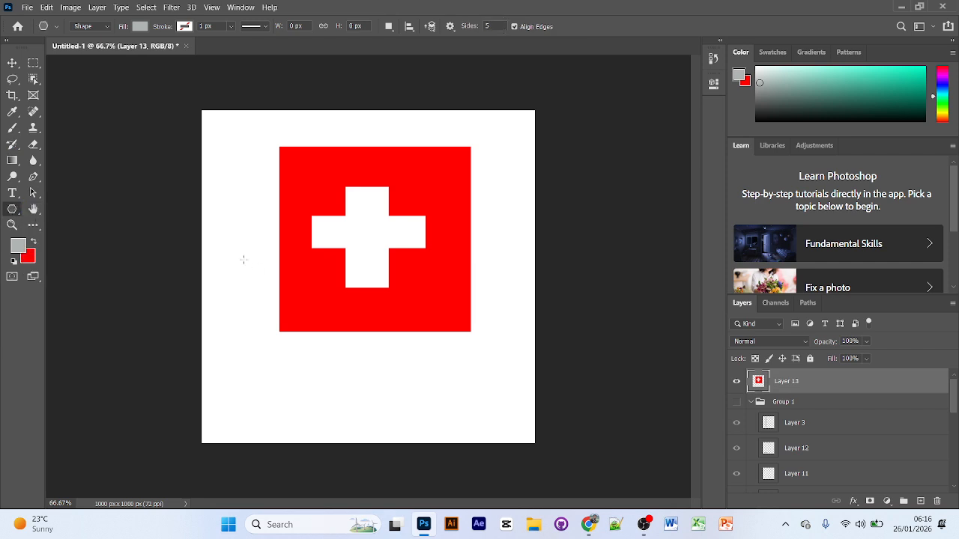
pyautogui.moveTo(237, 246); pyautogui.dragTo(257, 286)
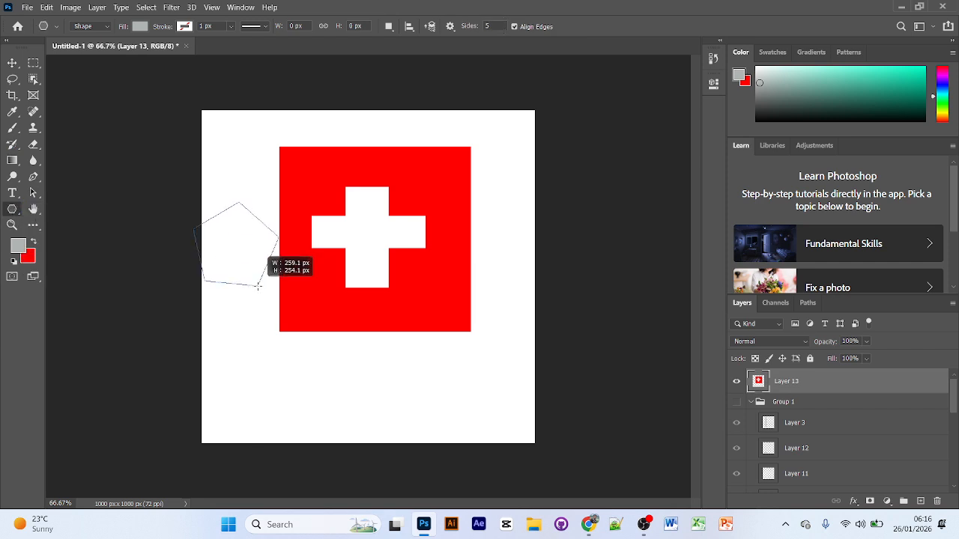
pyautogui.moveTo(258, 285); pyautogui.dragTo(255, 268)
pyautogui.hotkey('ctrl', 'z')
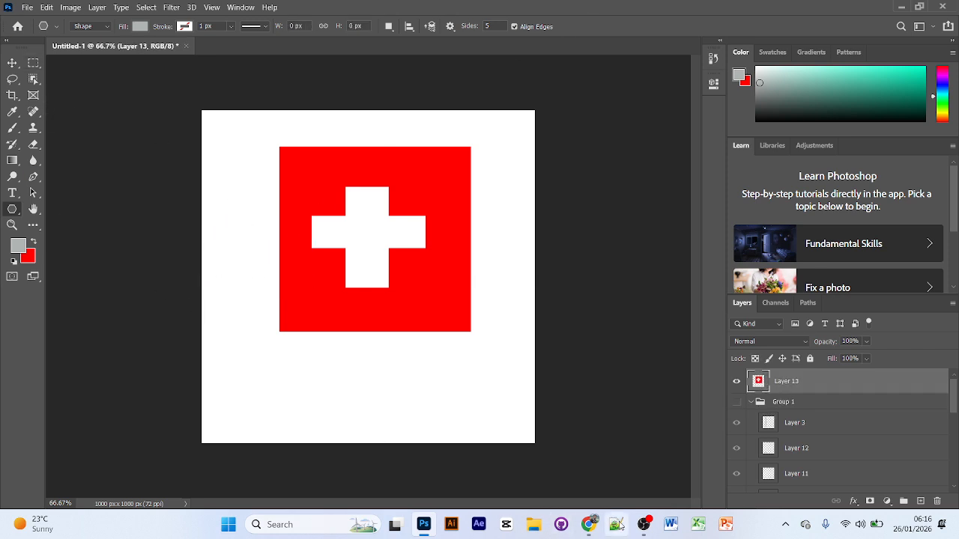
# Step: Switch to Chrome, look back through the earlier flag images, and return to Photoshop
pyautogui.click(588, 524)
pyautogui.scroll(10, 323, 300)
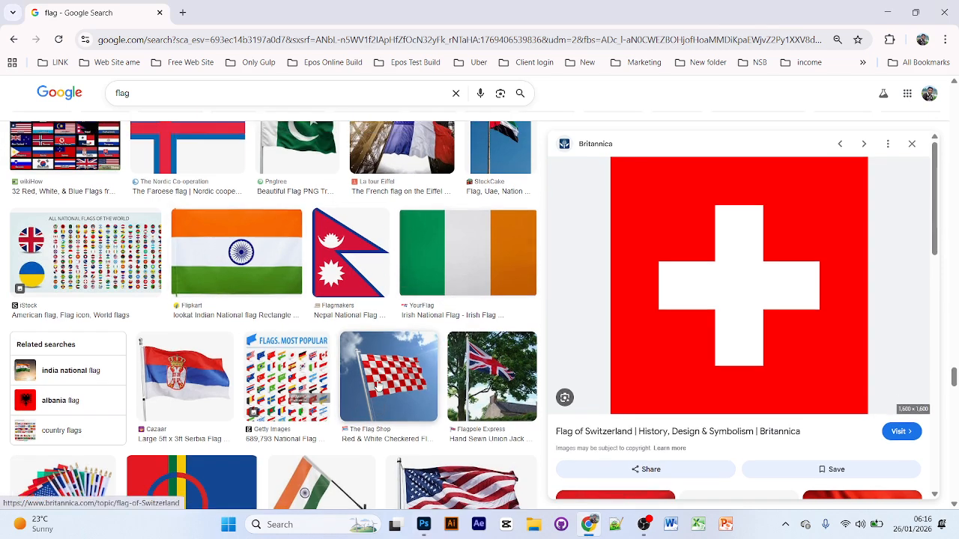
pyautogui.scroll(2, 189, 344)
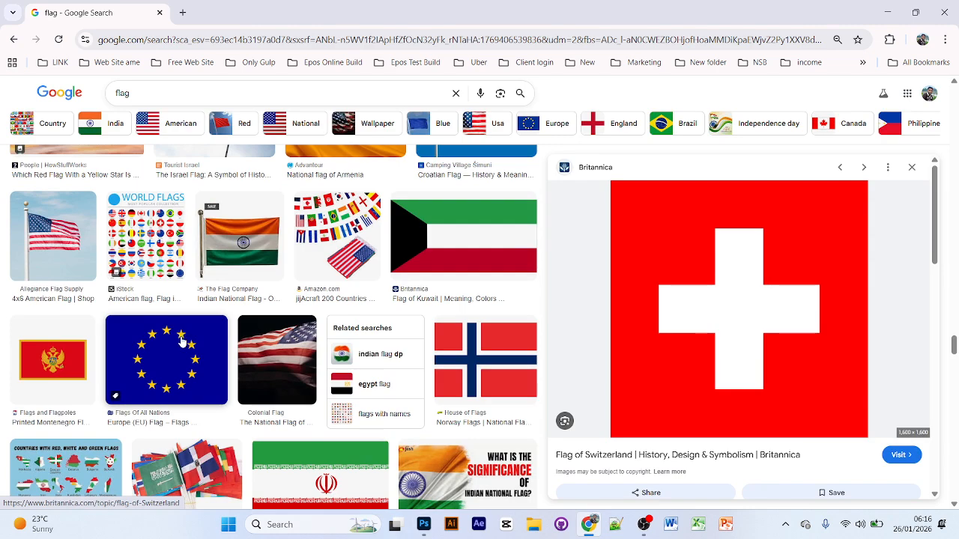
pyautogui.click(423, 525)
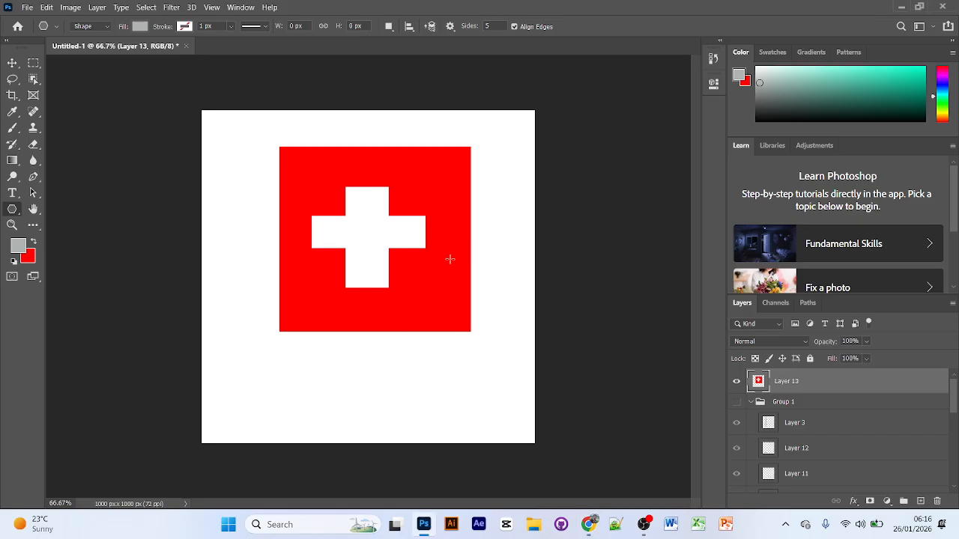
# Step: Hide Layer 13 to clear the canvas and activate the Polygon tool from the group of shape tools
pyautogui.click(12, 62)
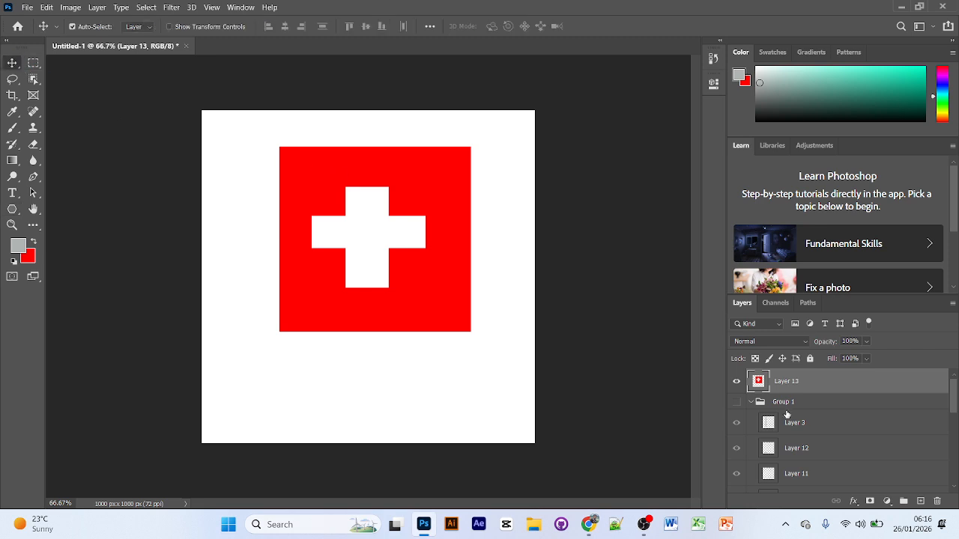
pyautogui.click(736, 381)
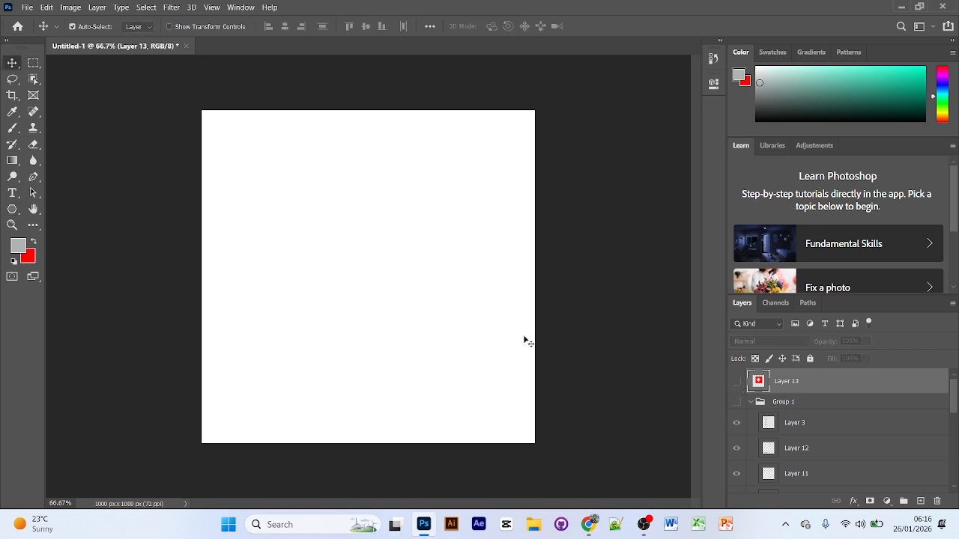
pyautogui.click(12, 215)
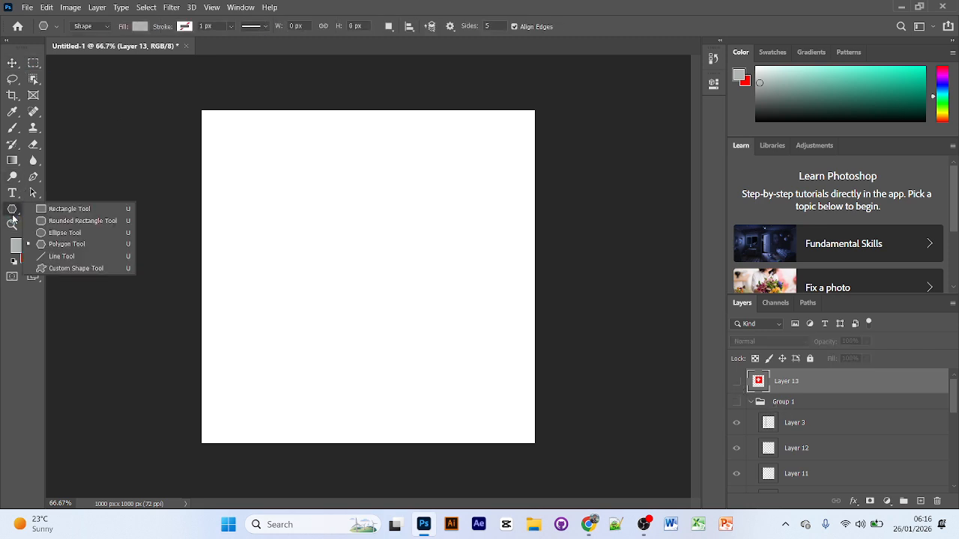
pyautogui.click(47, 48)
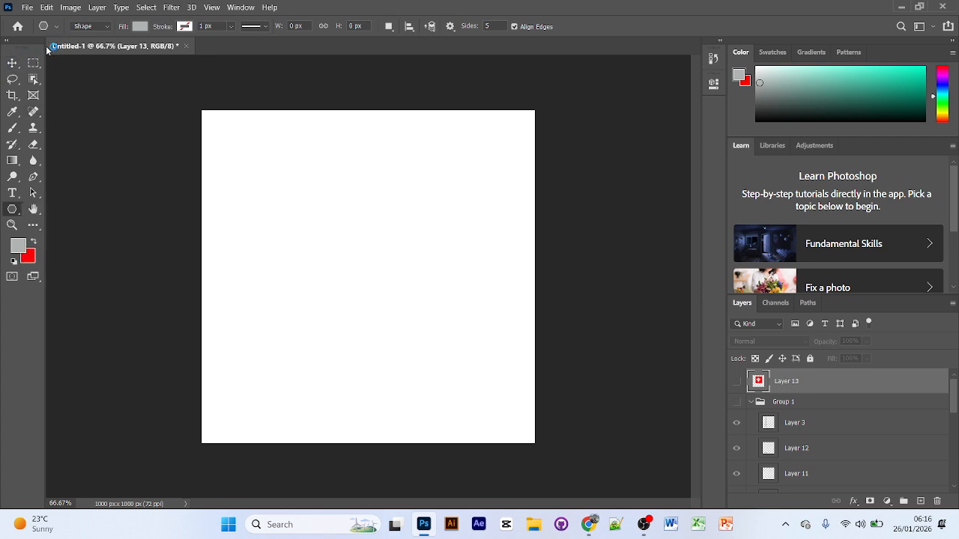
pyautogui.click(14, 212)
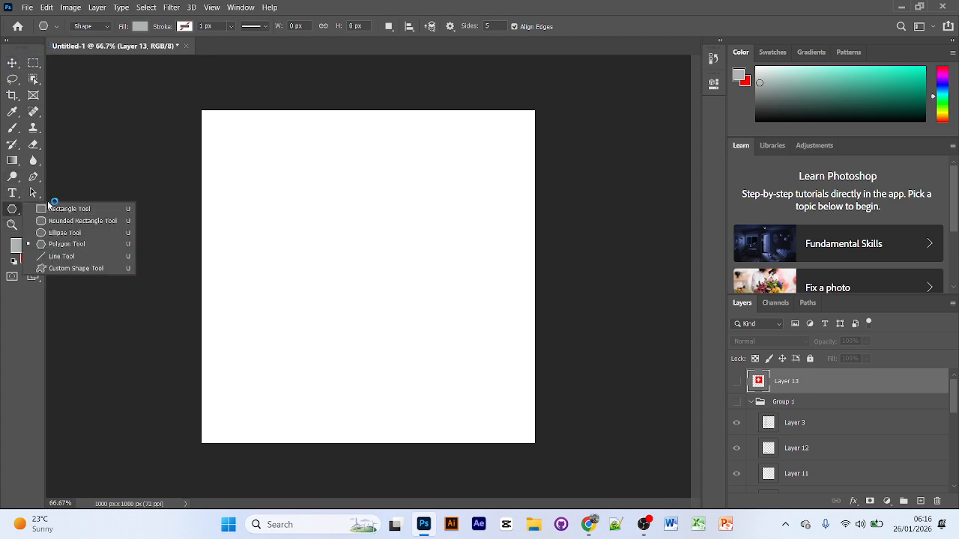
pyautogui.click(52, 208)
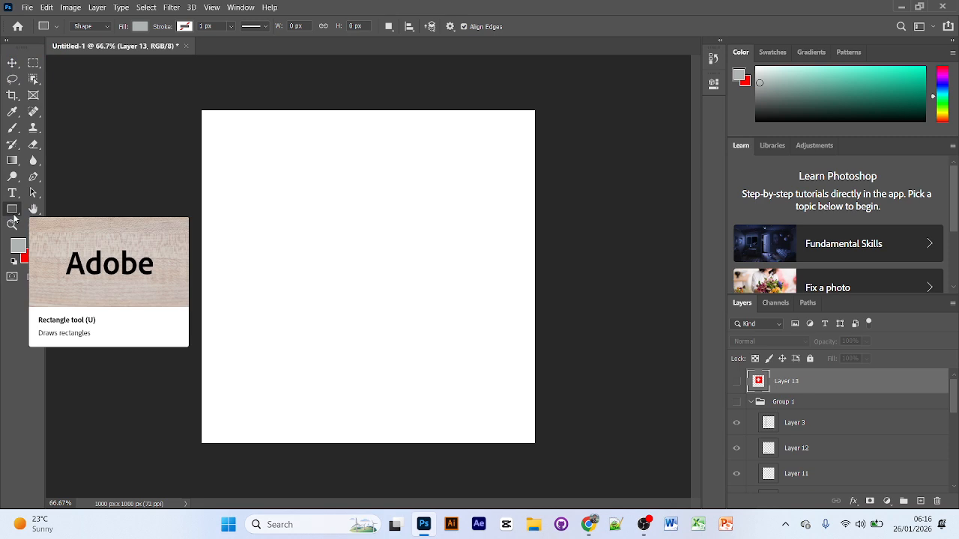
pyautogui.click(13, 213)
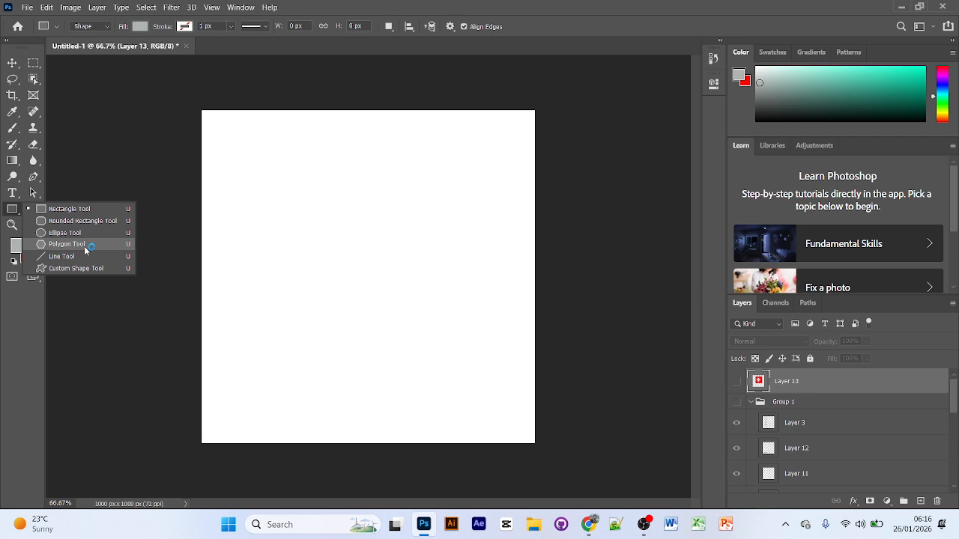
pyautogui.click(84, 248)
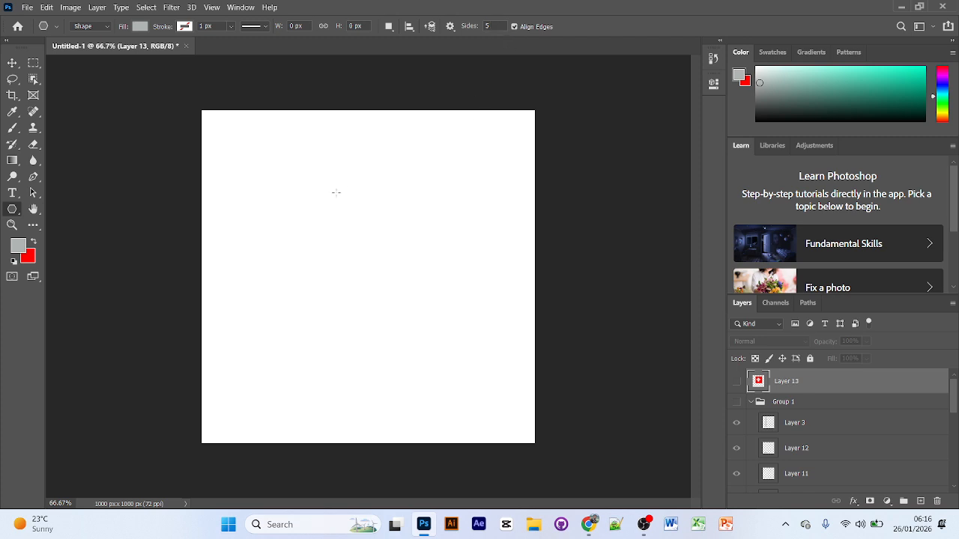
# Step: Draw a five-sided polygon about 358 by 365 px in the canvas's upper area and set its fill to none
pyautogui.moveTo(337, 192); pyautogui.dragTo(386, 226)
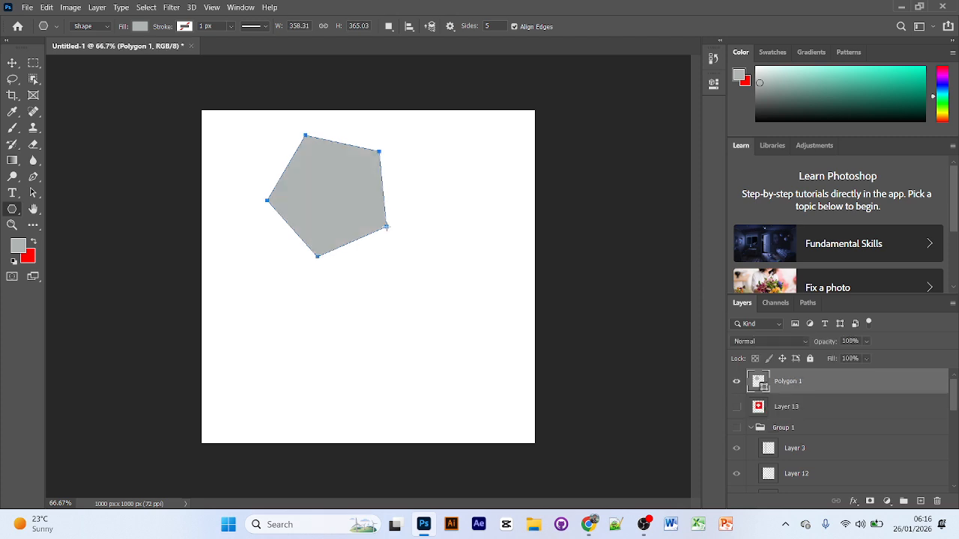
pyautogui.click(140, 26)
pyautogui.click(68, 51)
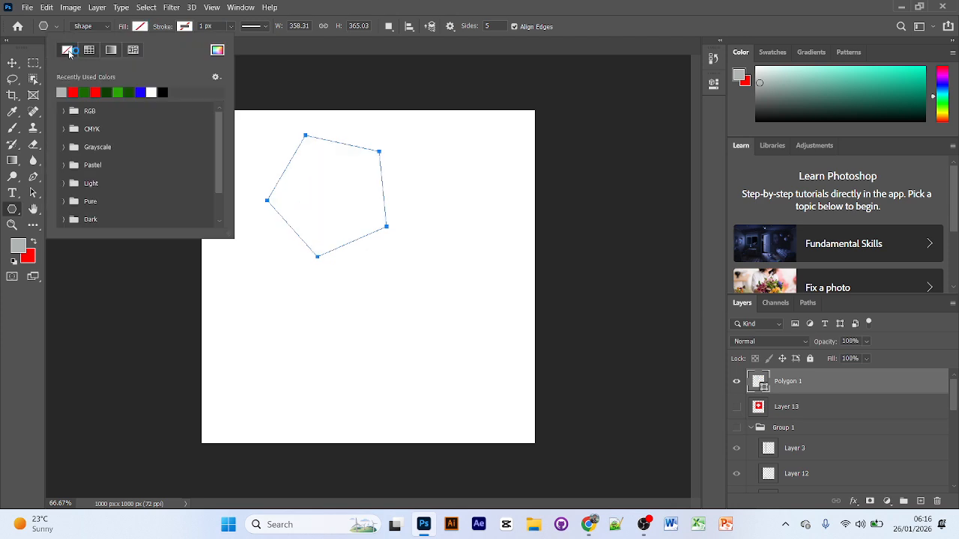
pyautogui.click(187, 28)
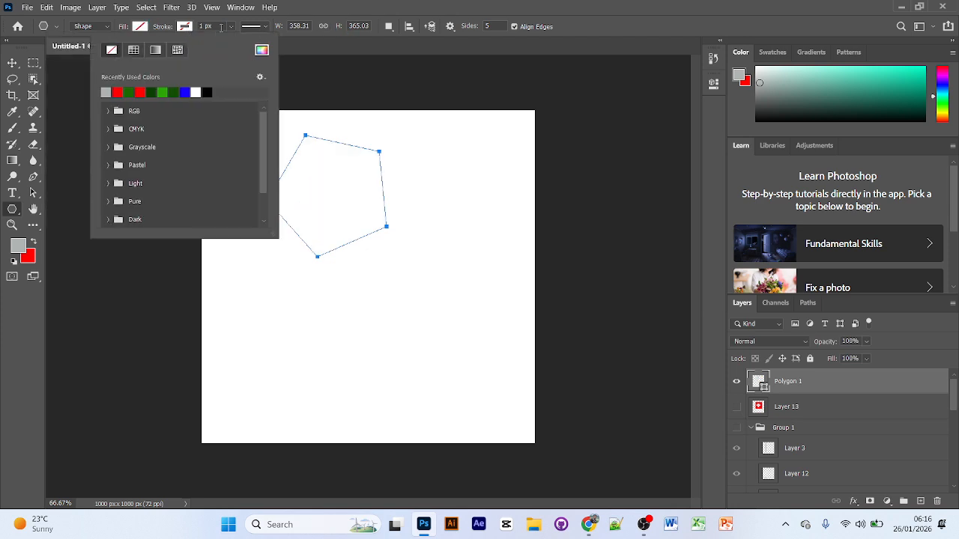
# Step: Switch to Chrome, find the Flag of Pakistan image, examine its crescent and star, and return to Photoshop
pyautogui.click(589, 524)
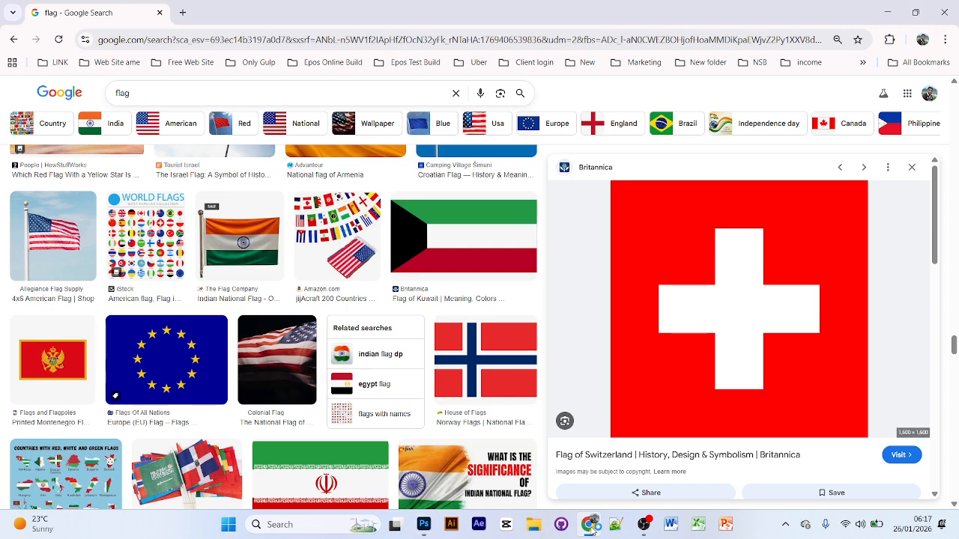
pyautogui.scroll(4, 232, 352)
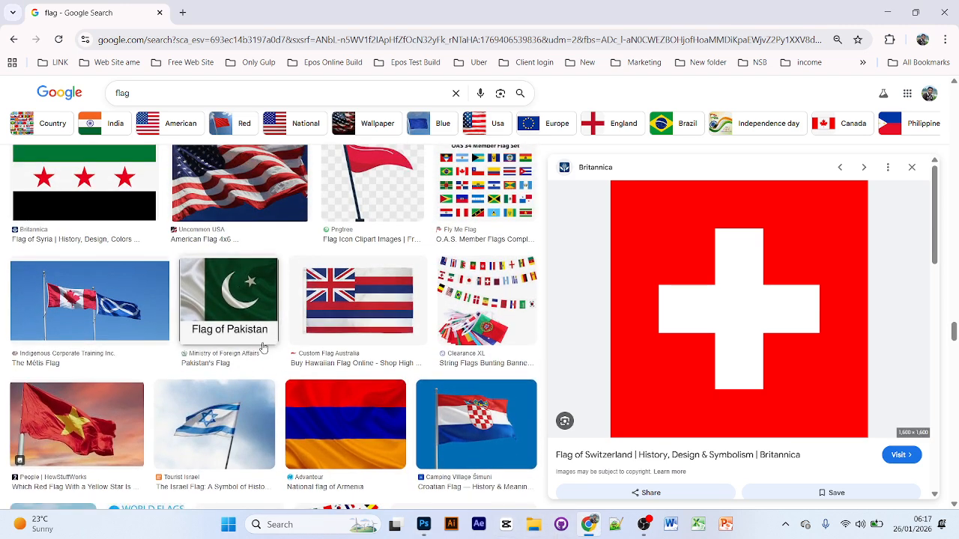
pyautogui.click(256, 286)
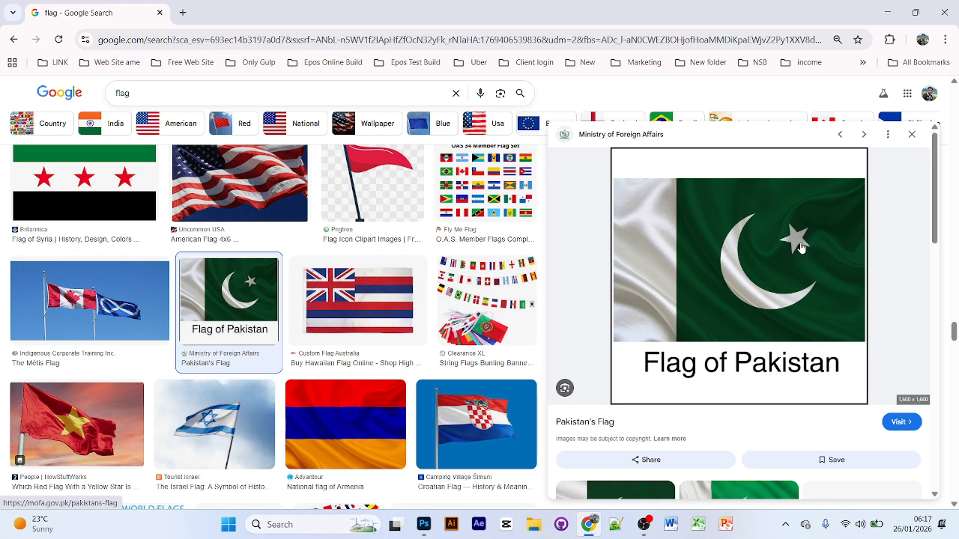
pyautogui.click(887, 12)
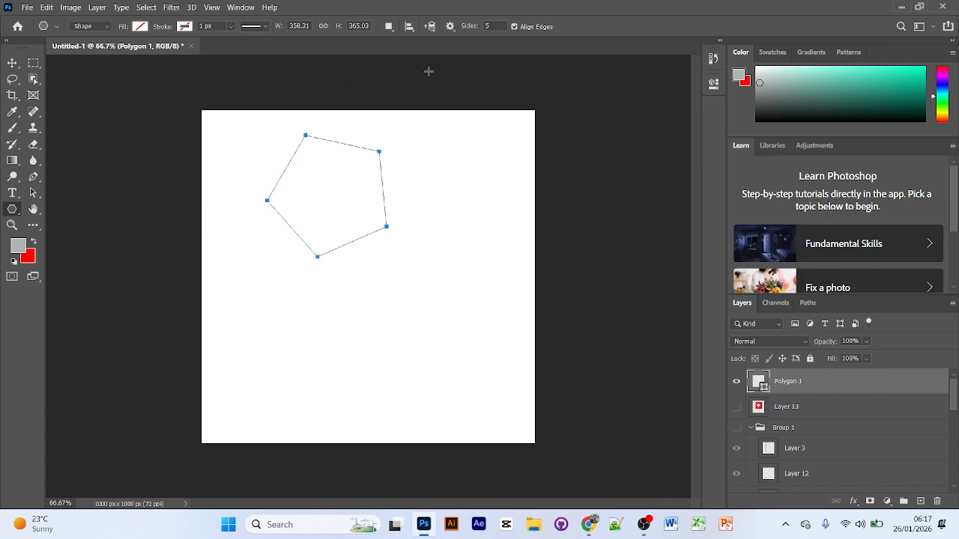
# Step: Delete the unfilled pentagon and draw a gray ten-sided polygon about 416 by 397 px in the canvas's upper middle
pyautogui.press('Delete')
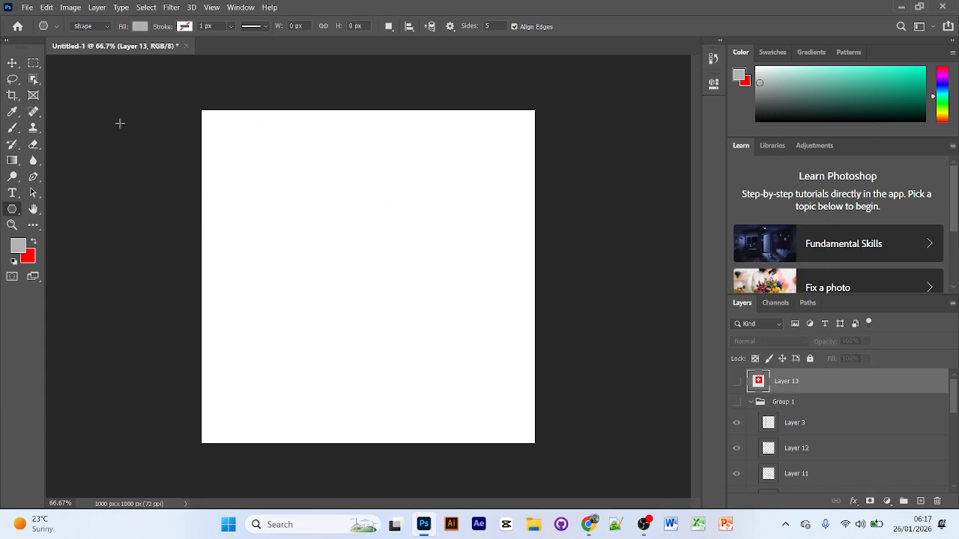
pyautogui.click(17, 244)
pyautogui.moveTo(326, 197); pyautogui.dragTo(383, 221)
pyautogui.press('Delete')
pyautogui.moveTo(365, 232); pyautogui.dragTo(421, 273)
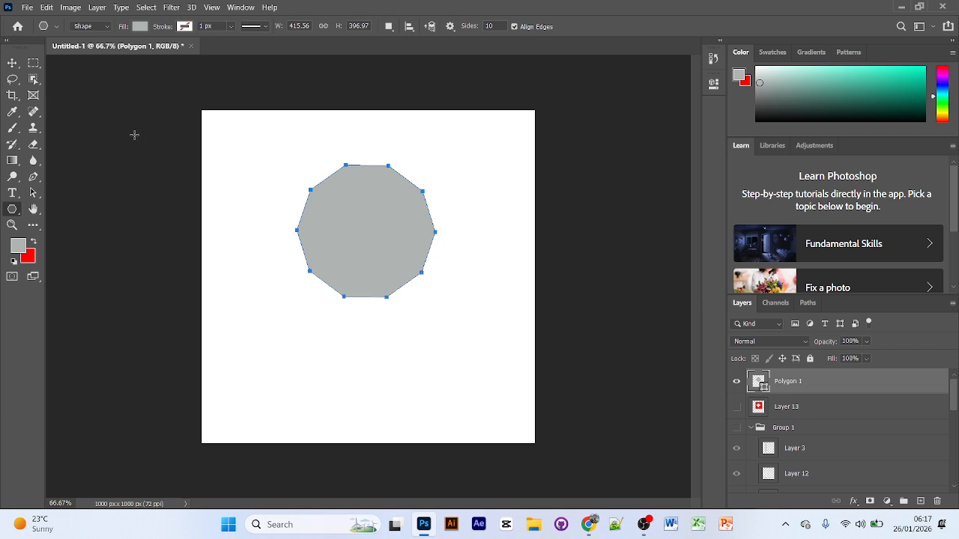
# Step: Reshape the gray ten-sided polygon into a five-pointed star by moving its alternate anchor points inward with the Direct Selection tool
pyautogui.click(33, 193)
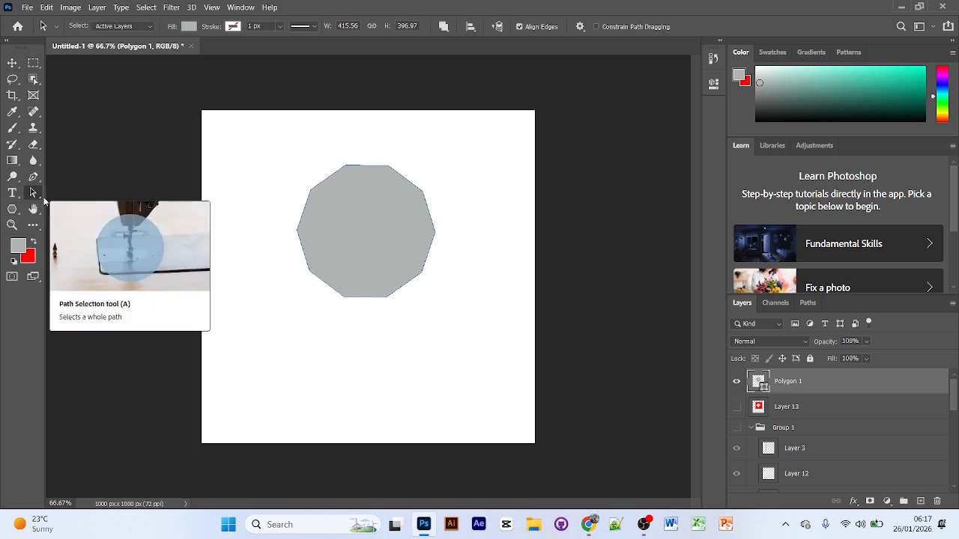
pyautogui.rightClick(39, 197)
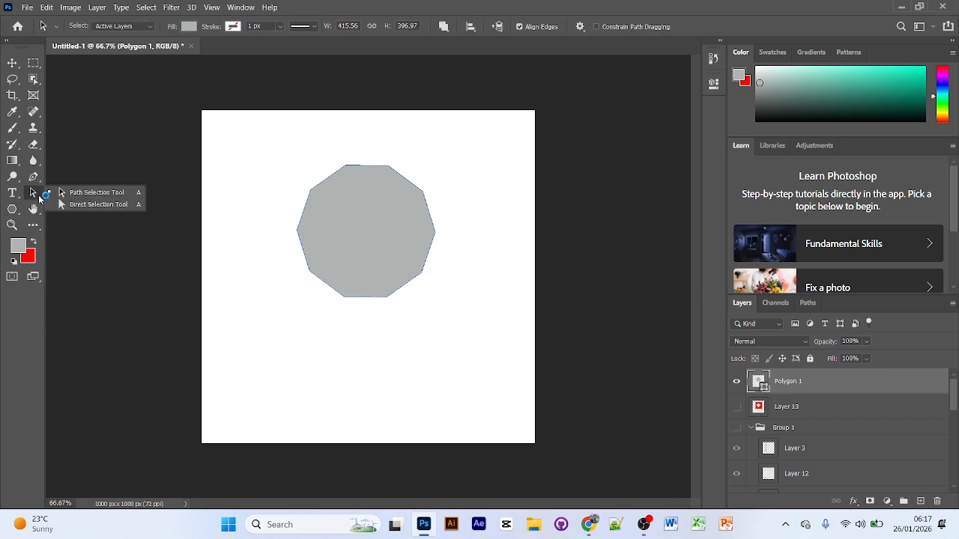
pyautogui.click(105, 204)
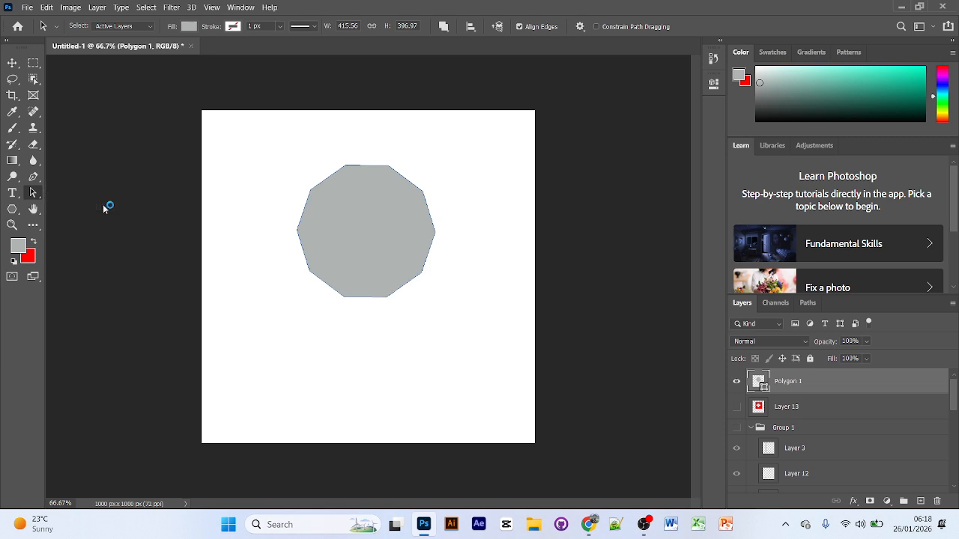
pyautogui.click(328, 198)
pyautogui.moveTo(311, 192); pyautogui.dragTo(300, 222)
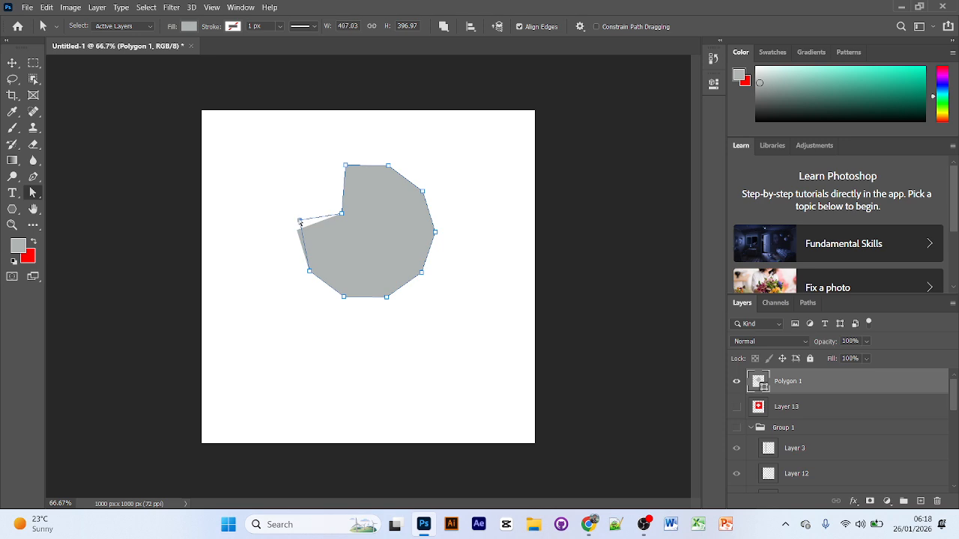
pyautogui.click(349, 166)
pyautogui.moveTo(347, 170); pyautogui.dragTo(373, 206)
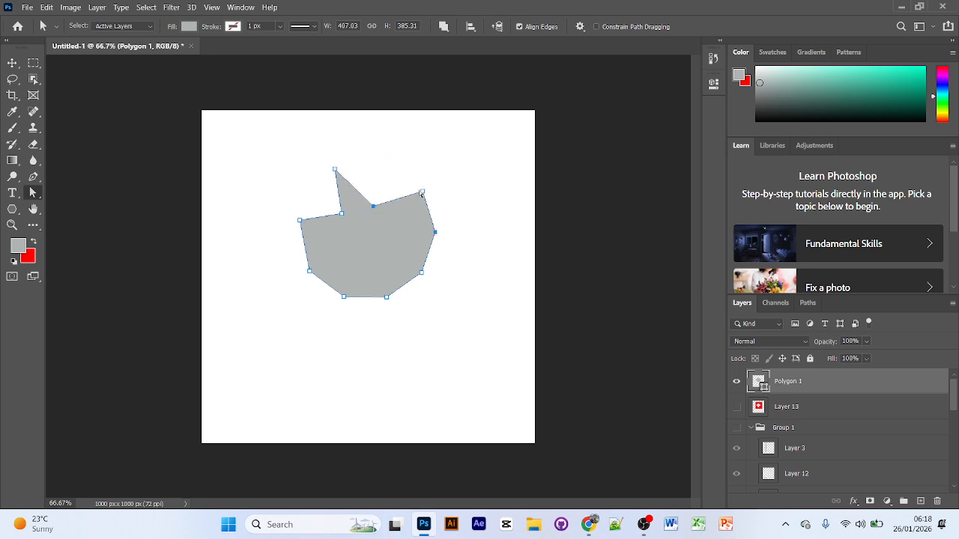
pyautogui.moveTo(436, 235); pyautogui.dragTo(395, 231)
pyautogui.moveTo(387, 298); pyautogui.dragTo(370, 248)
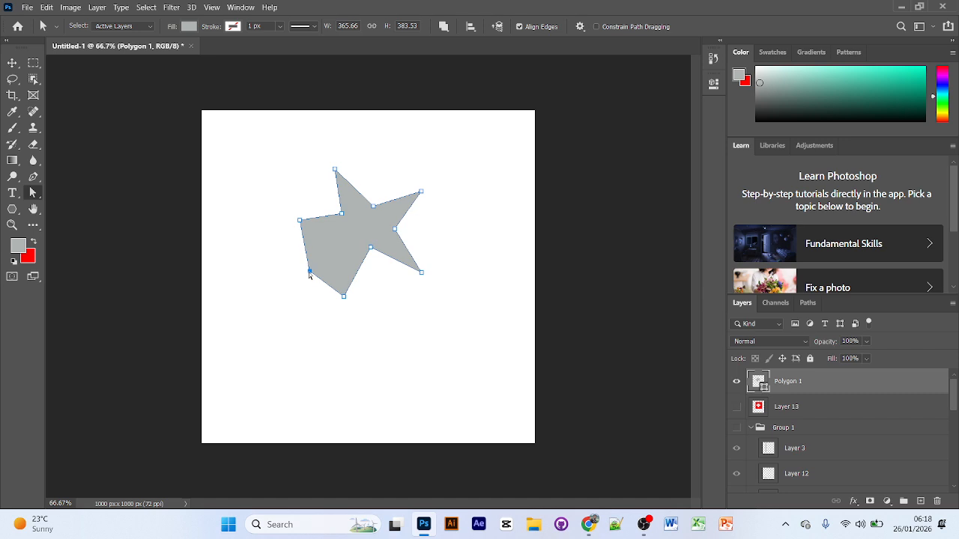
pyautogui.moveTo(309, 273); pyautogui.dragTo(348, 242)
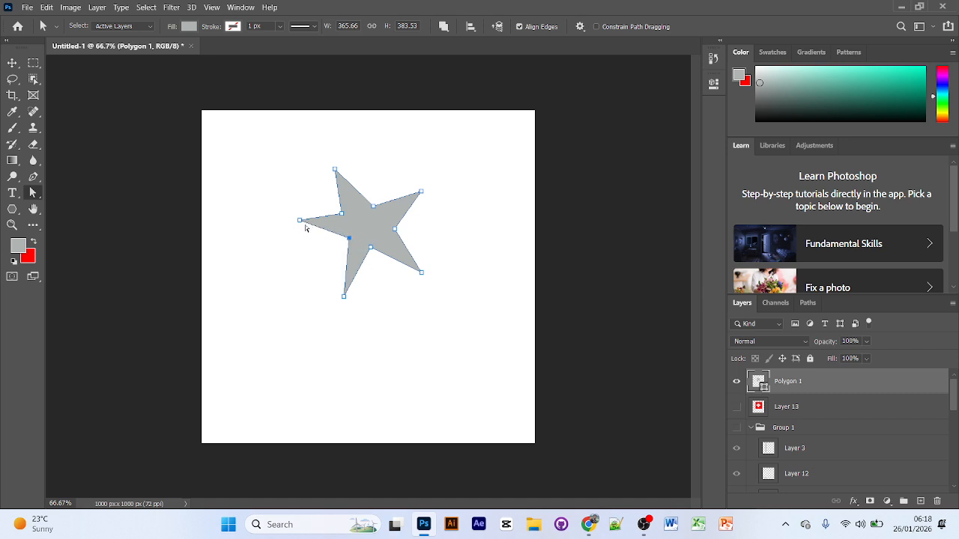
# Step: Even out the star's tips and inner corners by adjusting individual anchor points until it is about 342 by 348 px
pyautogui.moveTo(299, 223); pyautogui.dragTo(298, 231)
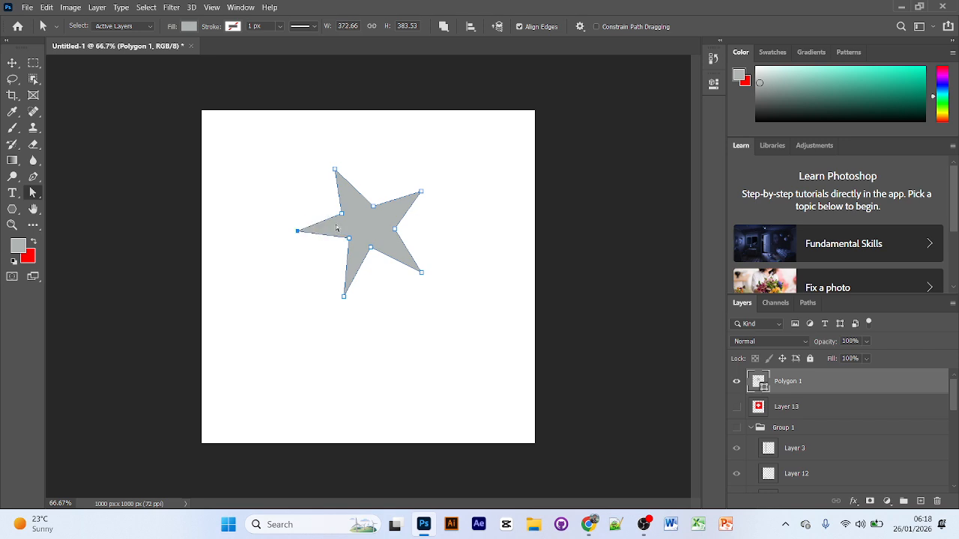
pyautogui.moveTo(337, 172); pyautogui.dragTo(350, 168)
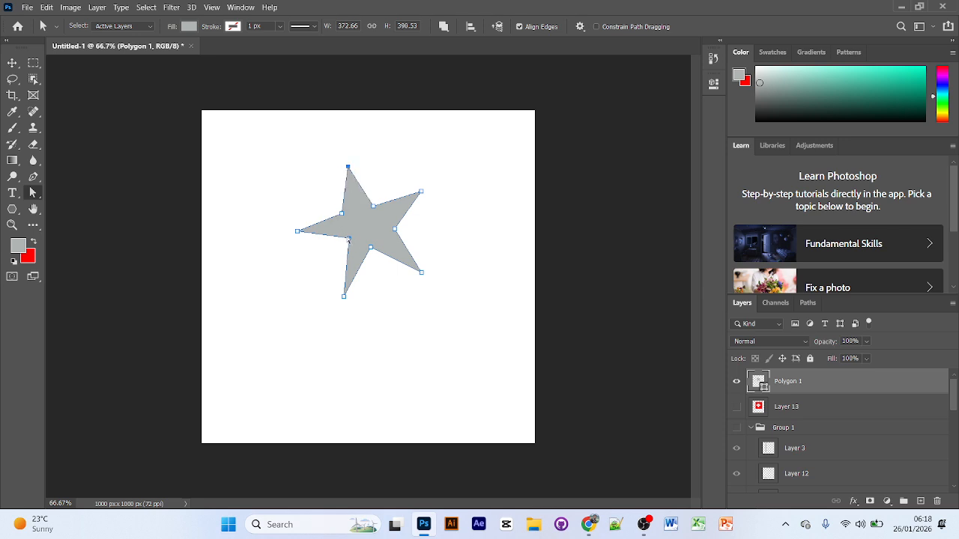
pyautogui.moveTo(348, 240); pyautogui.dragTo(345, 242)
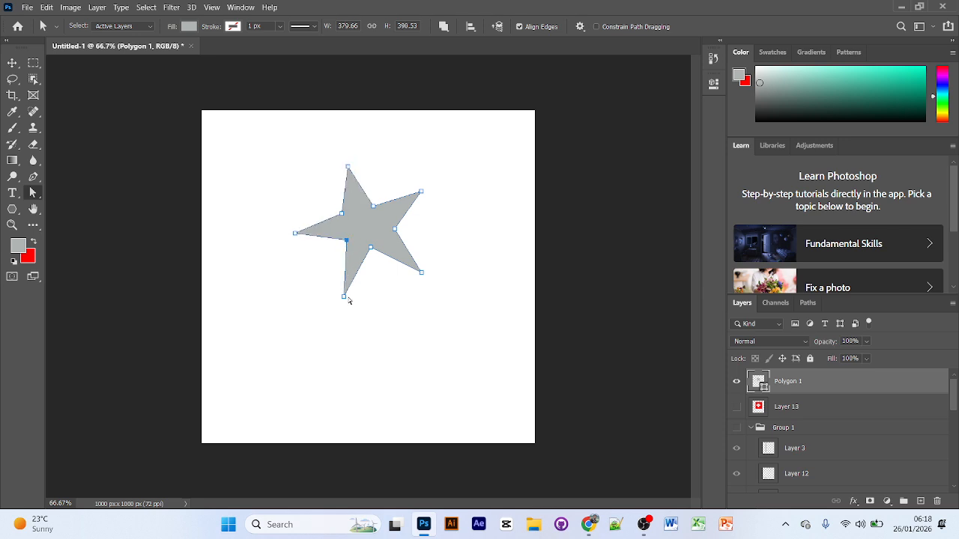
pyautogui.moveTo(370, 247); pyautogui.dragTo(350, 244)
pyautogui.moveTo(373, 209); pyautogui.dragTo(348, 215)
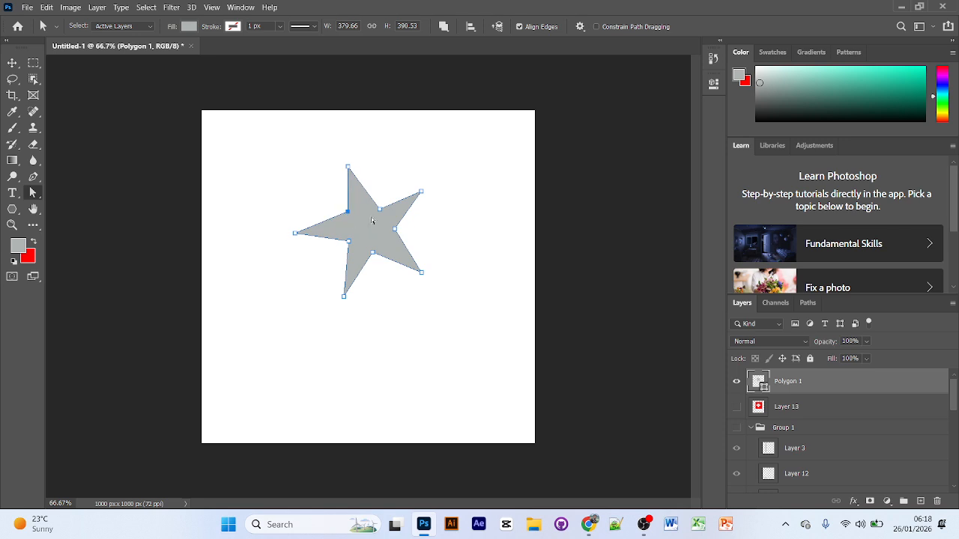
pyautogui.moveTo(296, 234); pyautogui.dragTo(303, 229)
pyautogui.moveTo(343, 298); pyautogui.dragTo(344, 293)
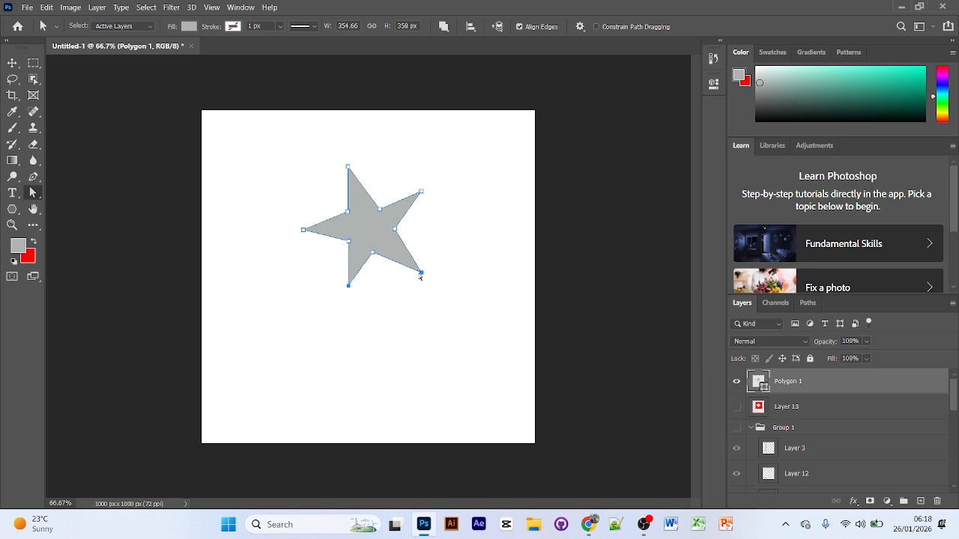
pyautogui.moveTo(421, 274); pyautogui.dragTo(416, 267)
pyautogui.moveTo(421, 194); pyautogui.dragTo(417, 196)
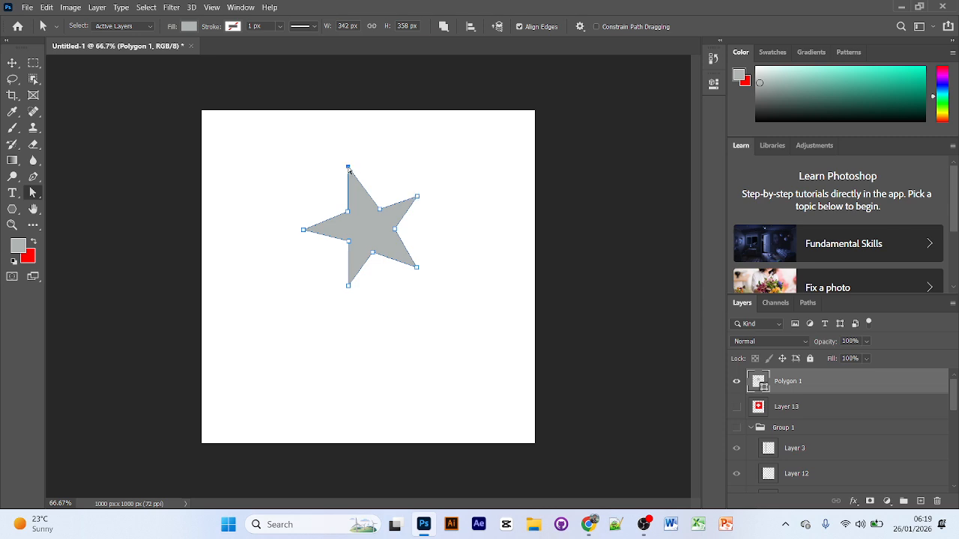
pyautogui.moveTo(349, 171); pyautogui.dragTo(352, 172)
pyautogui.click(427, 204)
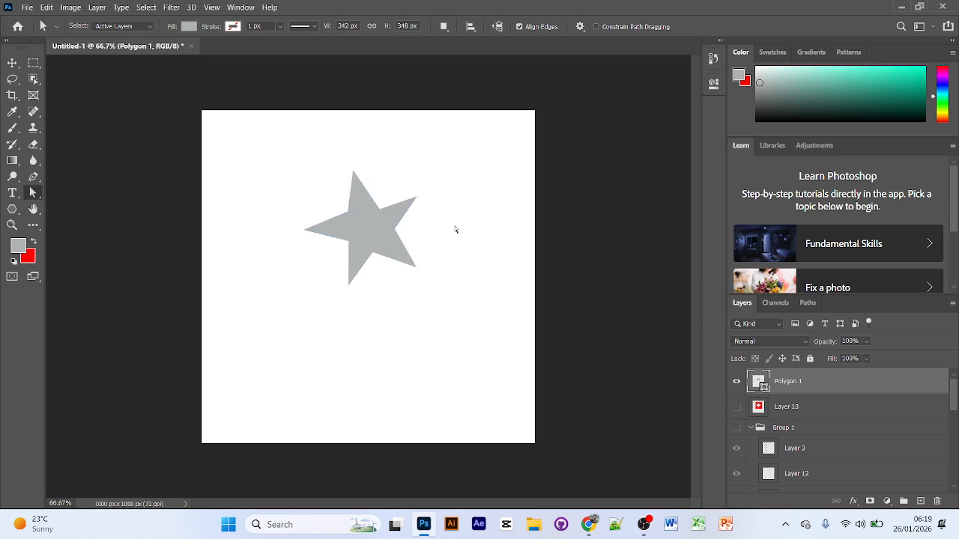
# Step: Compare the star with the Flag of Pakistan image in Chrome, and delete the star shape back in Photoshop
pyautogui.click(590, 524)
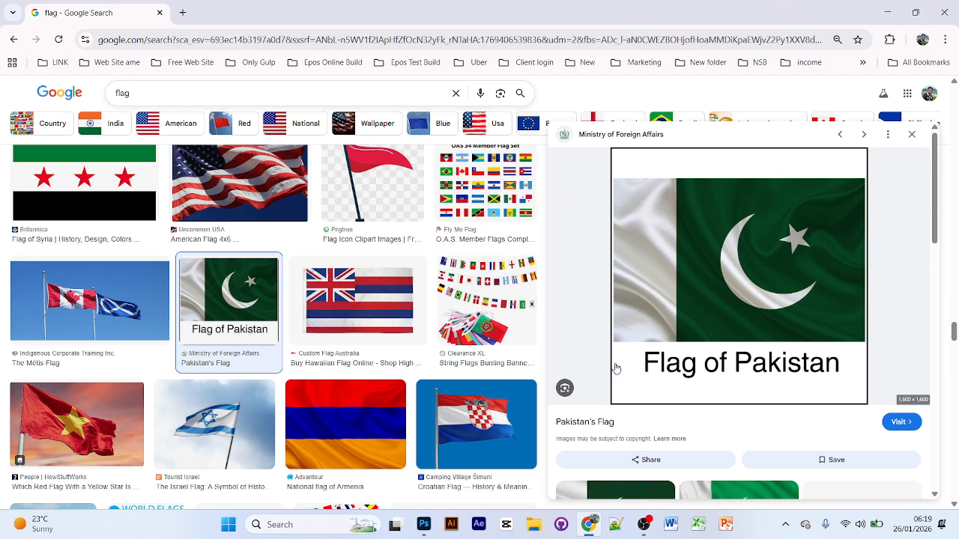
pyautogui.click(424, 524)
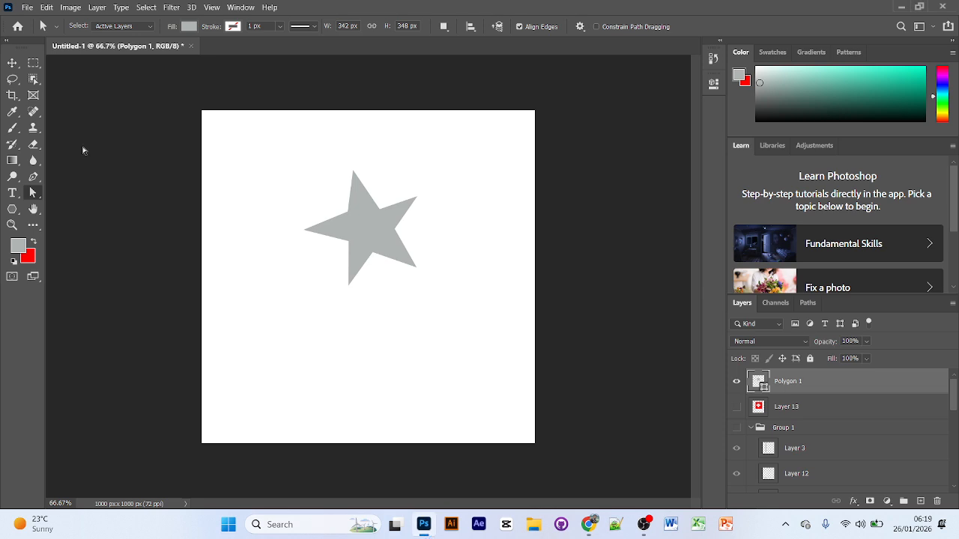
pyautogui.click(12, 62)
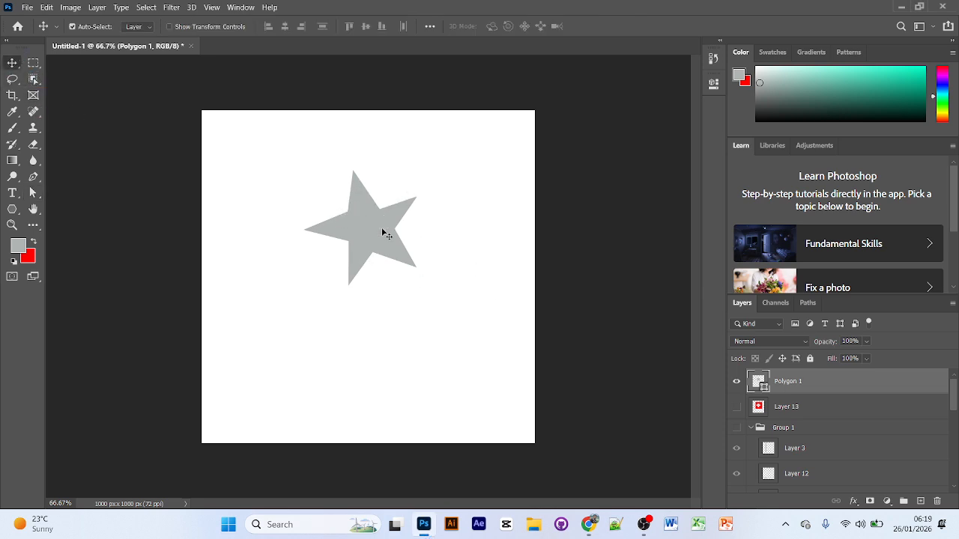
pyautogui.moveTo(380, 229); pyautogui.dragTo(387, 233)
pyautogui.press('Delete')
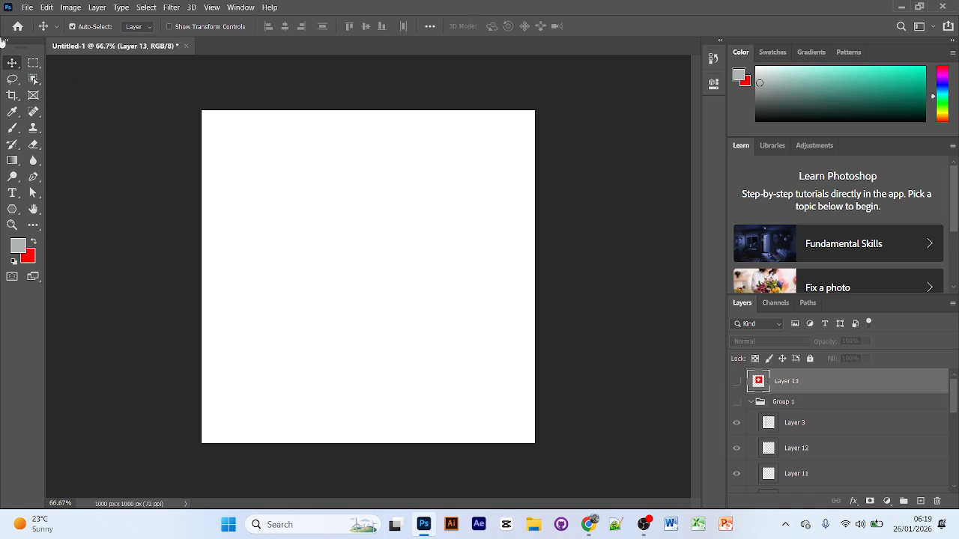
# Step: Switch to Chrome, narrow the flag image results to American, browse the flags, and return to Photoshop
pyautogui.click(33, 63)
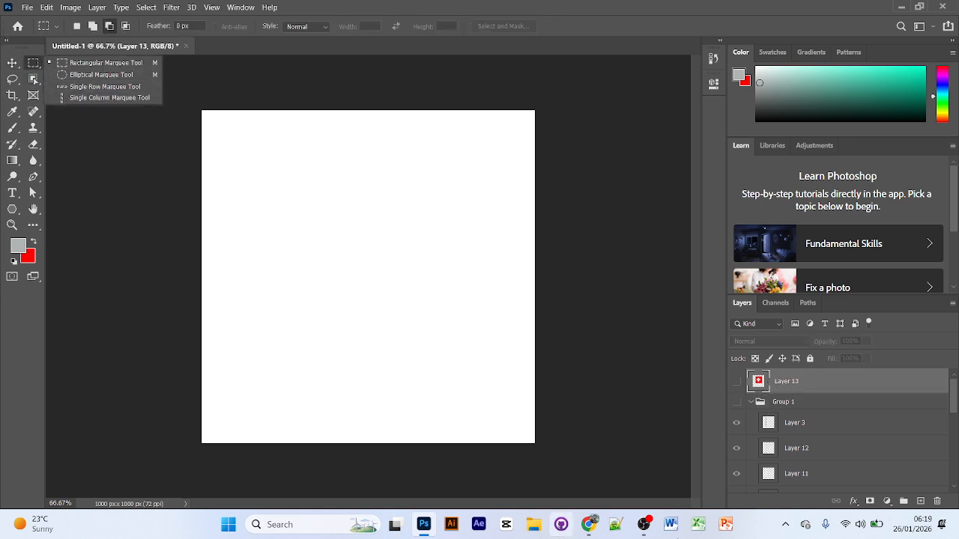
pyautogui.click(590, 526)
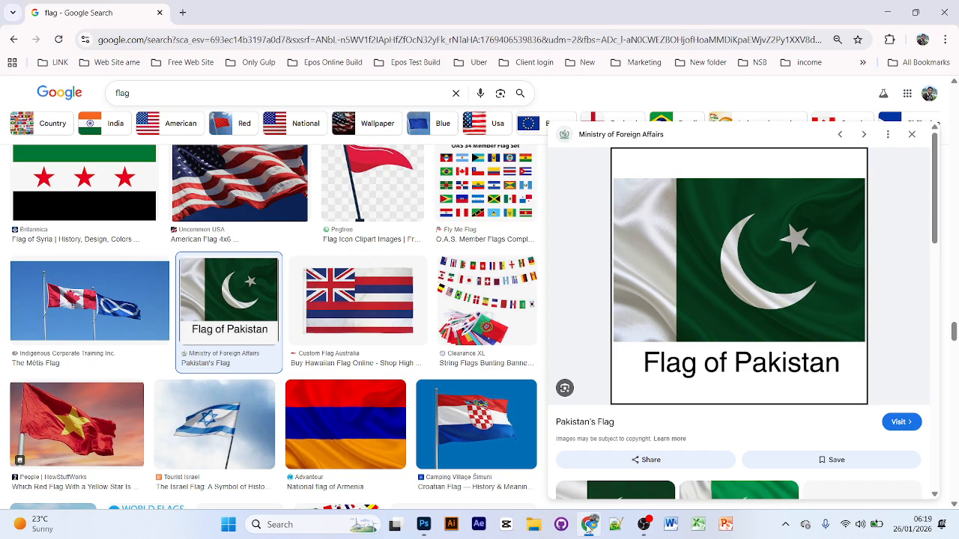
pyautogui.scroll(-10, 480, 433)
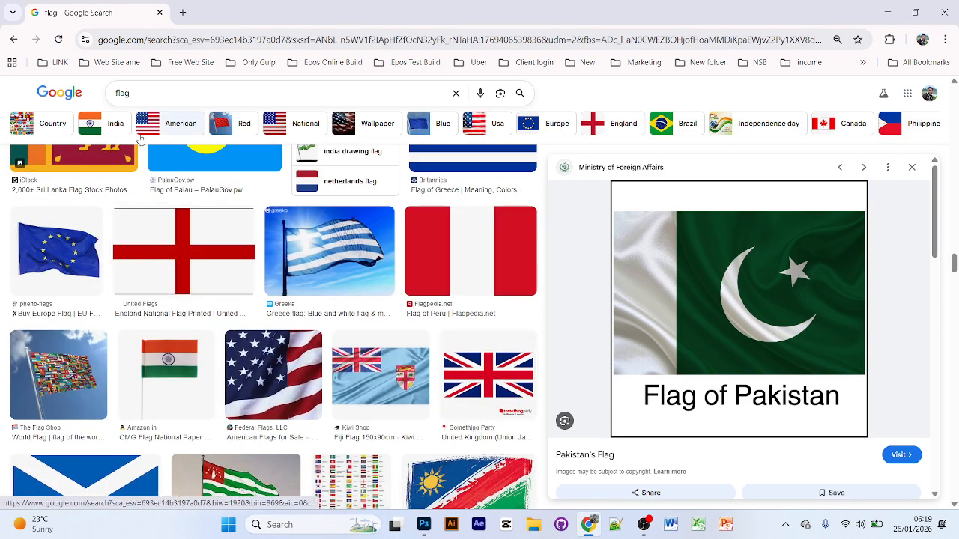
pyautogui.click(157, 124)
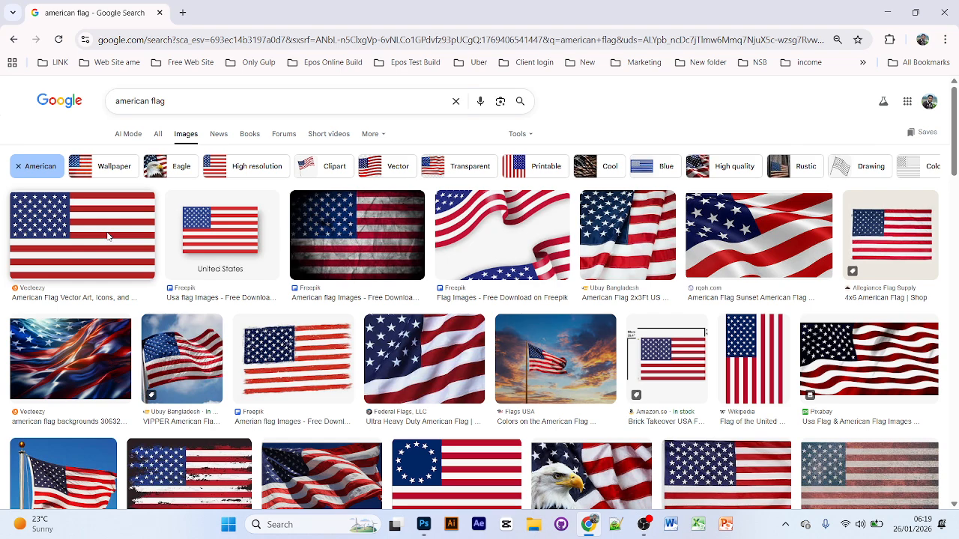
pyautogui.scroll(-3, 106, 237)
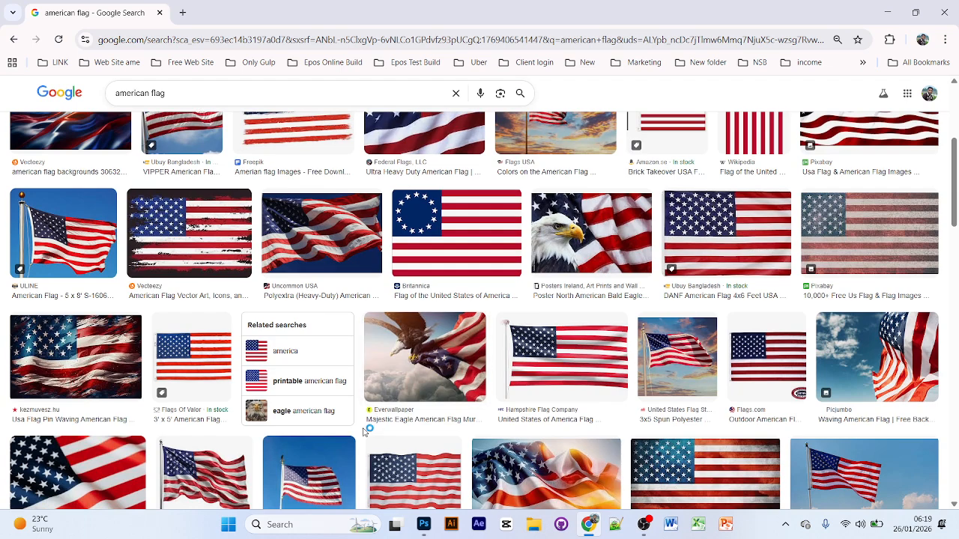
pyautogui.click(887, 12)
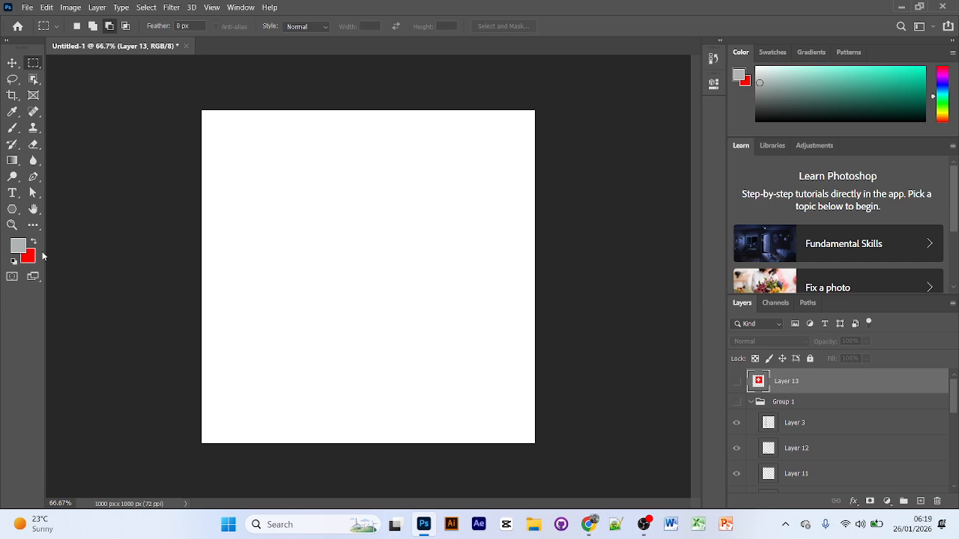
# Step: Draw a small gray ten-sided polygon near the canvas's upper-left corner and place five copies of it around the upper middle
pyautogui.click(12, 210)
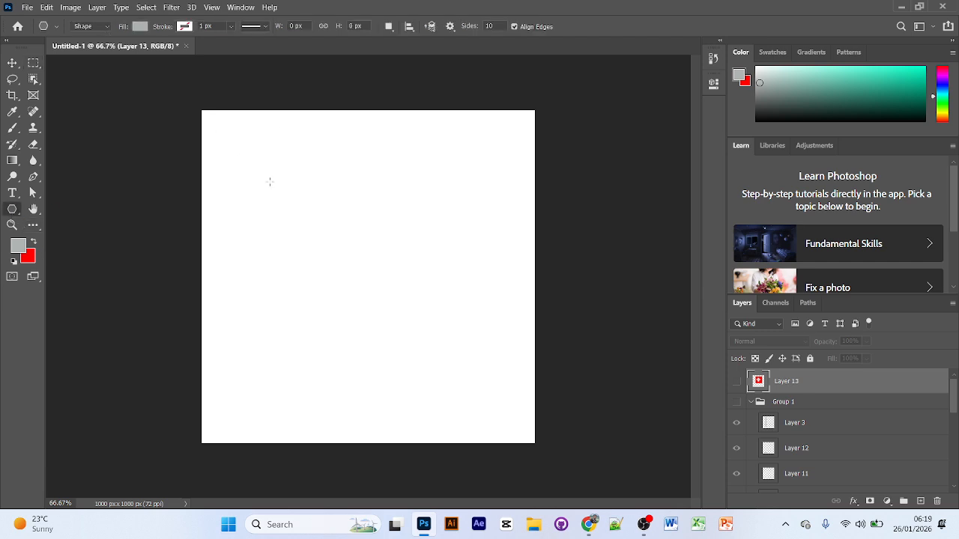
pyautogui.moveTo(245, 144); pyautogui.dragTo(263, 170)
pyautogui.click(13, 63)
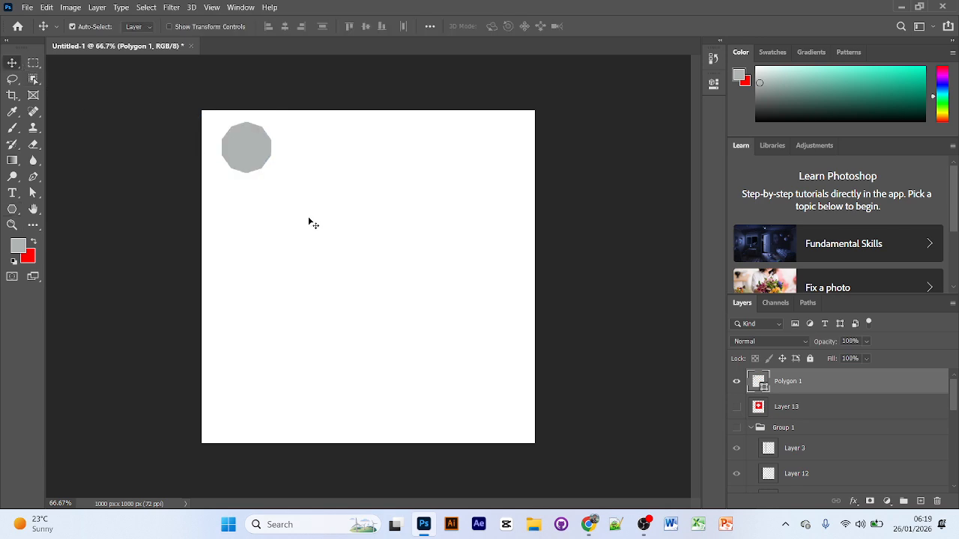
pyautogui.click(308, 220)
pyautogui.click(247, 153)
pyautogui.moveTo(248, 155); pyautogui.dragTo(390, 237)
pyautogui.moveTo(345, 205); pyautogui.dragTo(335, 265)
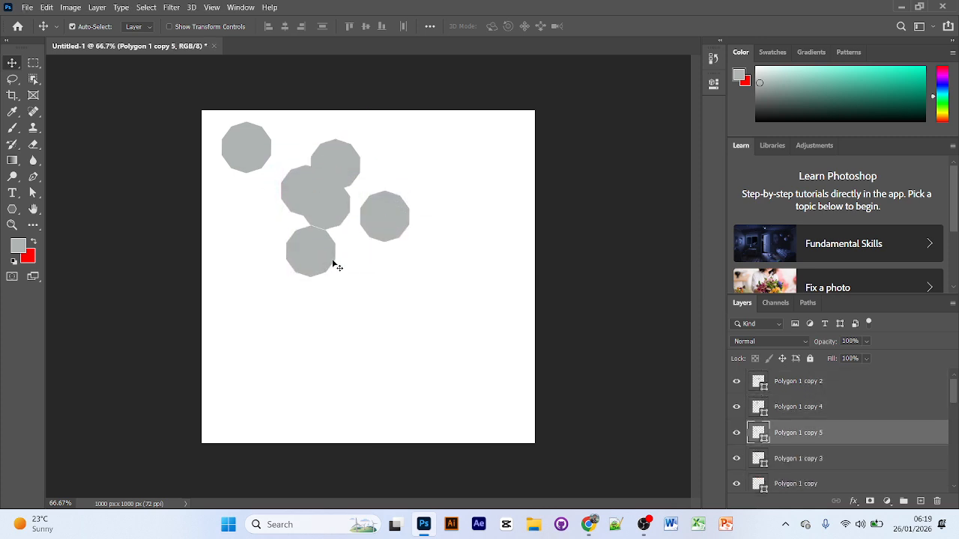
# Step: Delete all the small polygon copies and the original polygon from the canvas
pyautogui.click(379, 221)
pyautogui.press('Delete')
pyautogui.click(325, 205)
pyautogui.press('Delete')
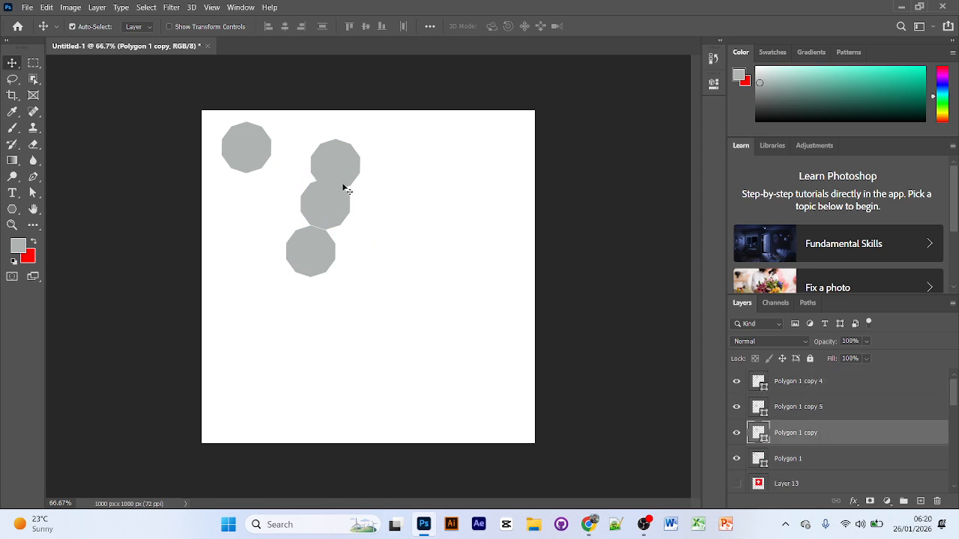
pyautogui.press('Delete')
pyautogui.press('Delete')
pyautogui.press('Delete')
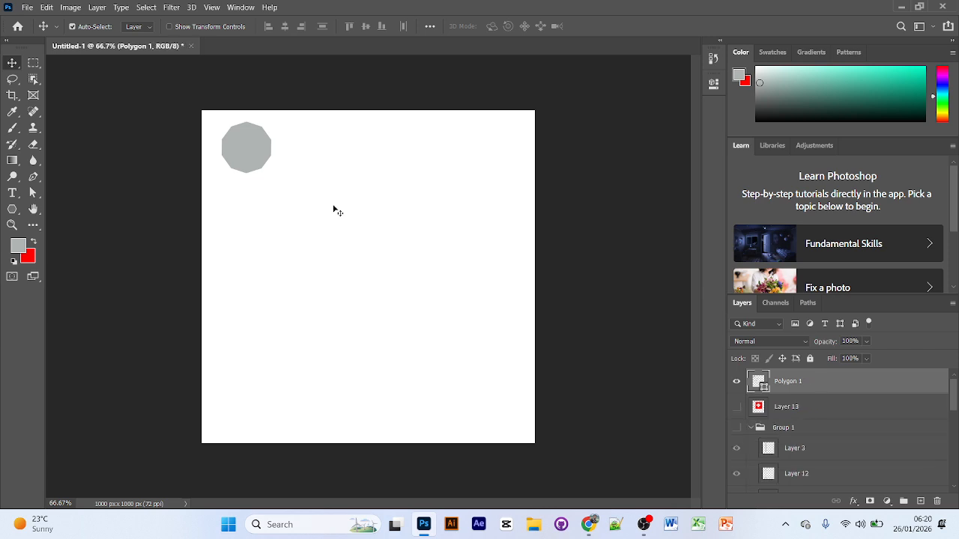
pyautogui.press('Delete')
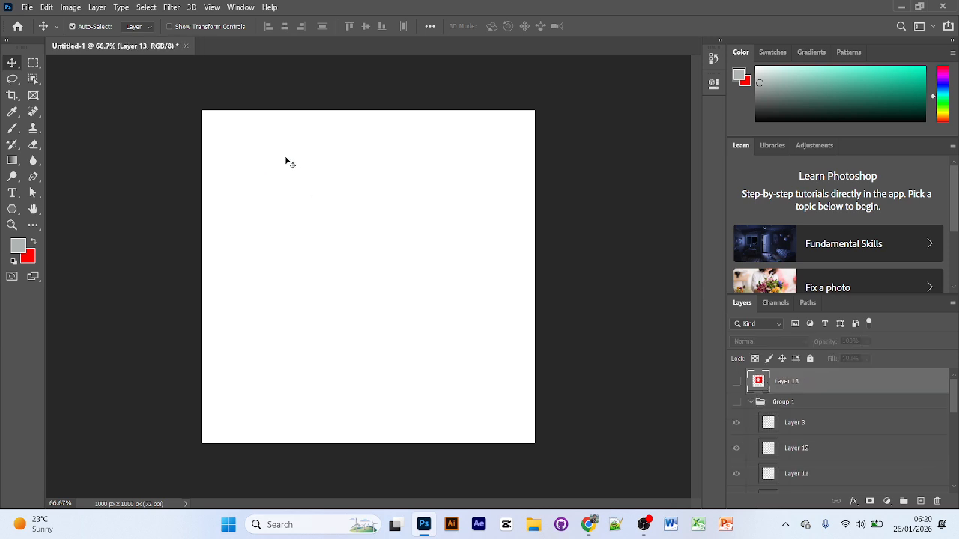
pyautogui.click(901, 6)
pyautogui.rightClick(286, 59)
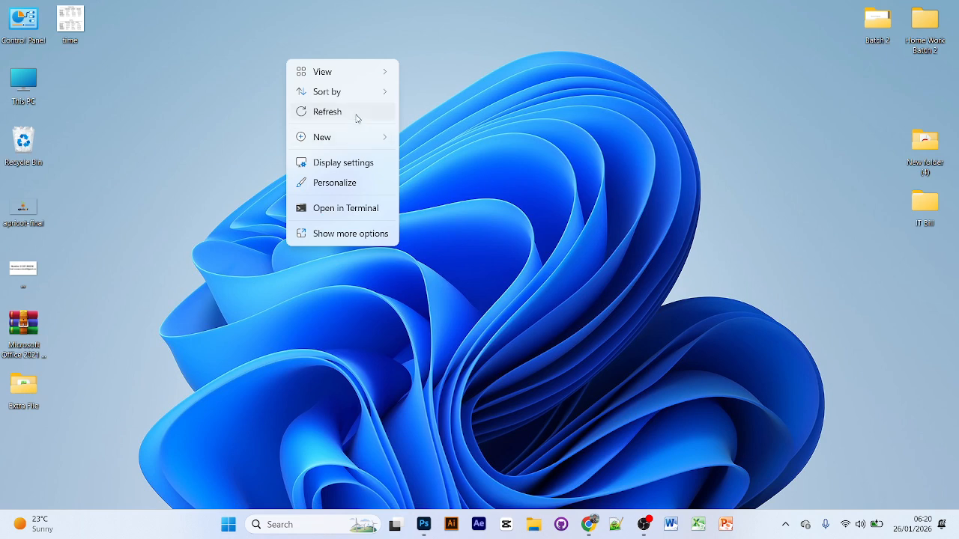
pyautogui.click(357, 116)
pyautogui.moveTo(644, 526)
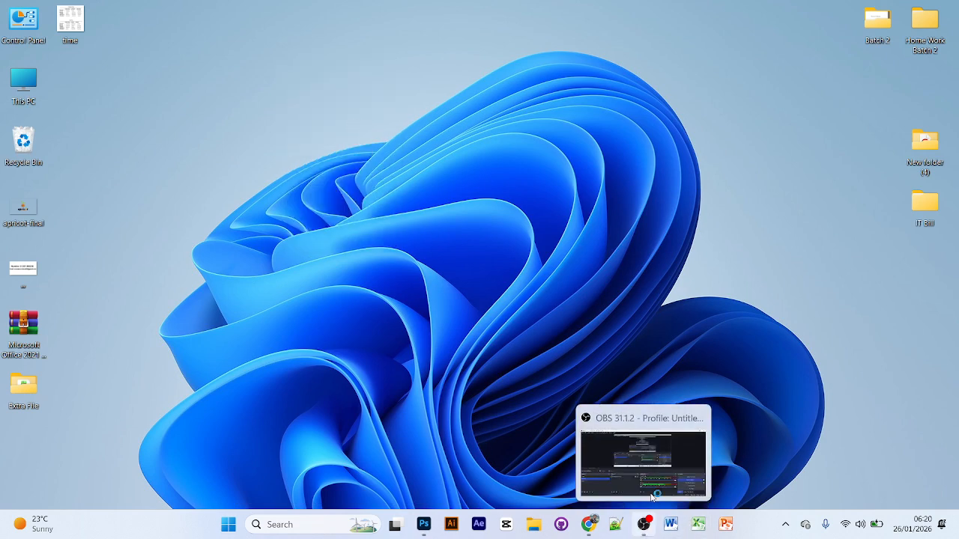
pyautogui.click(423, 524)
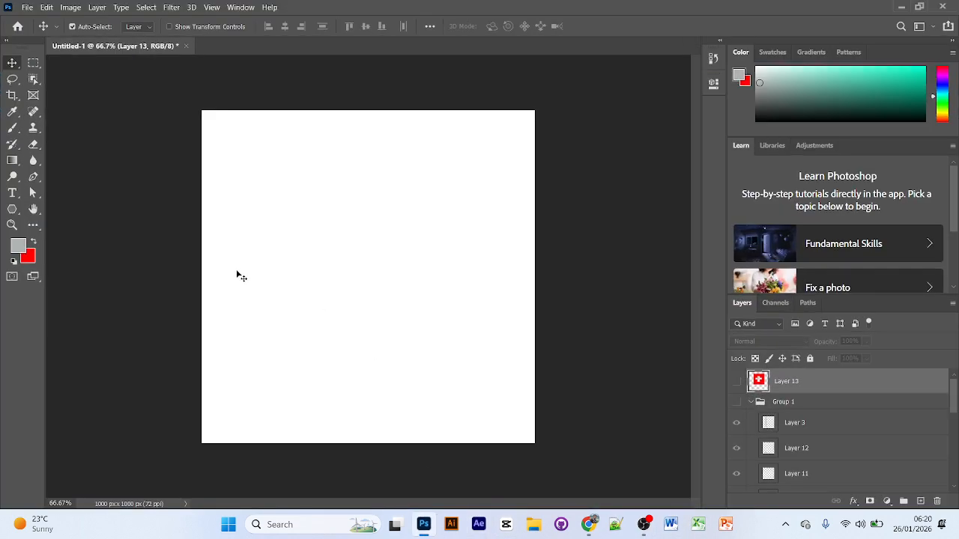
pyautogui.click(901, 6)
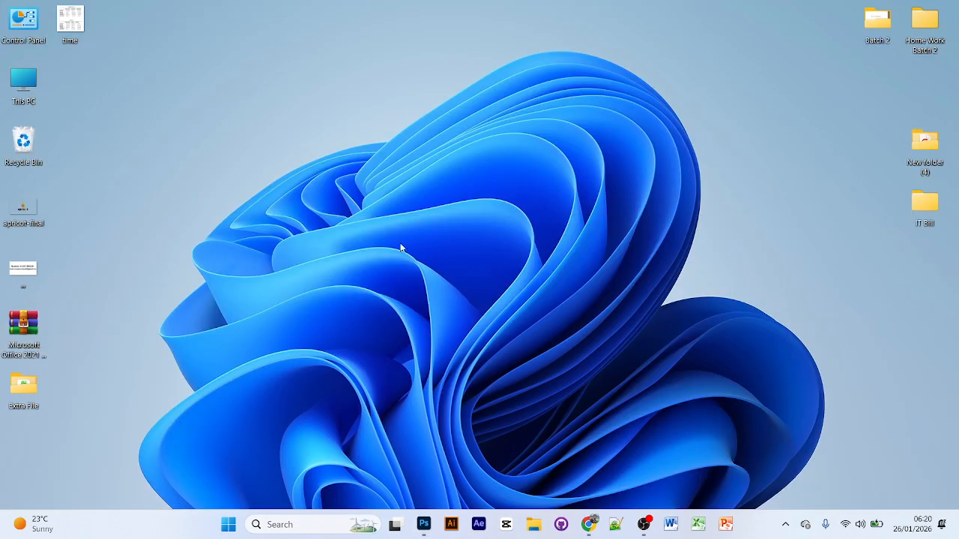
# Step: Switch to Chrome, show all result types instead of images only, and search Google for "flag"
pyautogui.click(589, 524)
pyautogui.scroll(1, 277, 318)
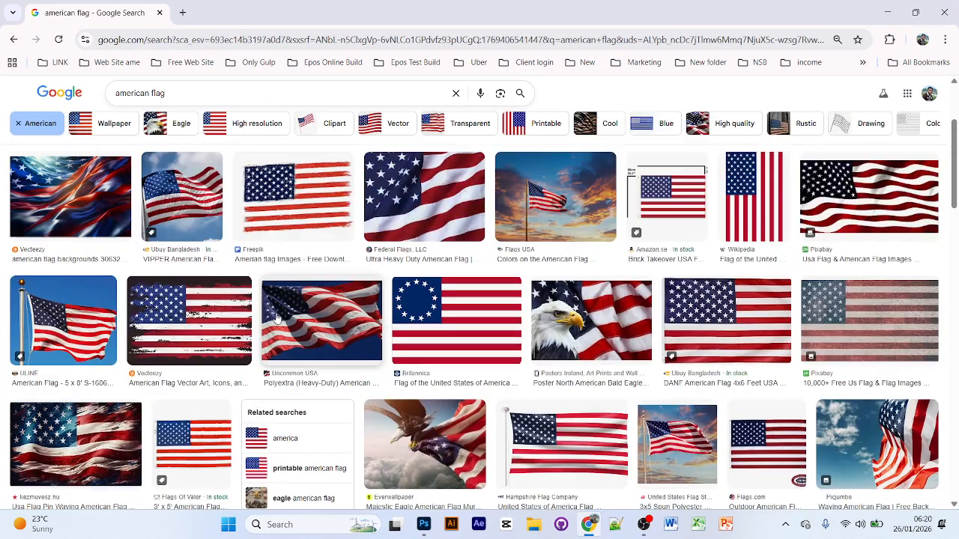
pyautogui.scroll(2, 277, 319)
pyautogui.click(161, 138)
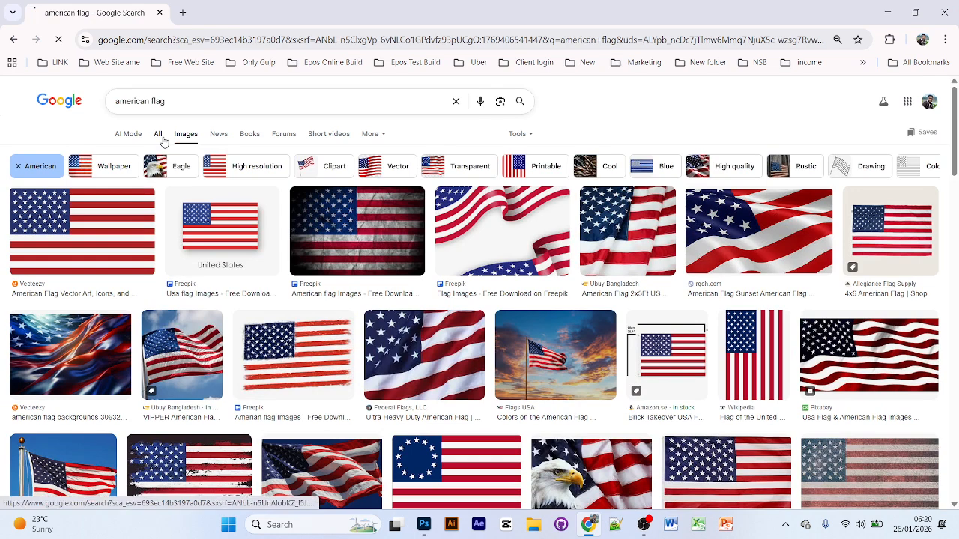
pyautogui.scroll(-1, 315, 300)
pyautogui.scroll(1, 161, 275)
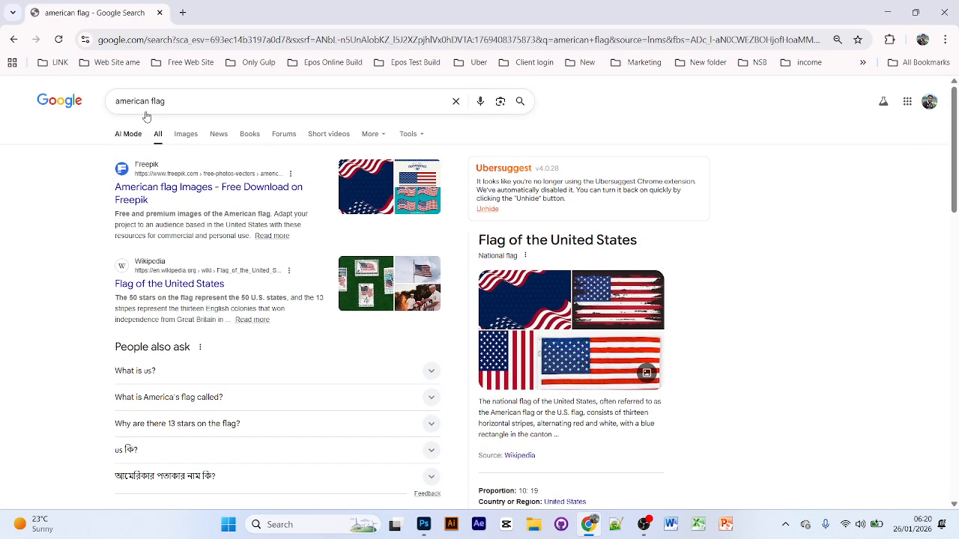
pyautogui.click(151, 101)
pyautogui.press('BackSpace')
pyautogui.press('BackSpace')
pyautogui.press('BackSpace')
pyautogui.press('BackSpace')
pyautogui.press('BackSpace')
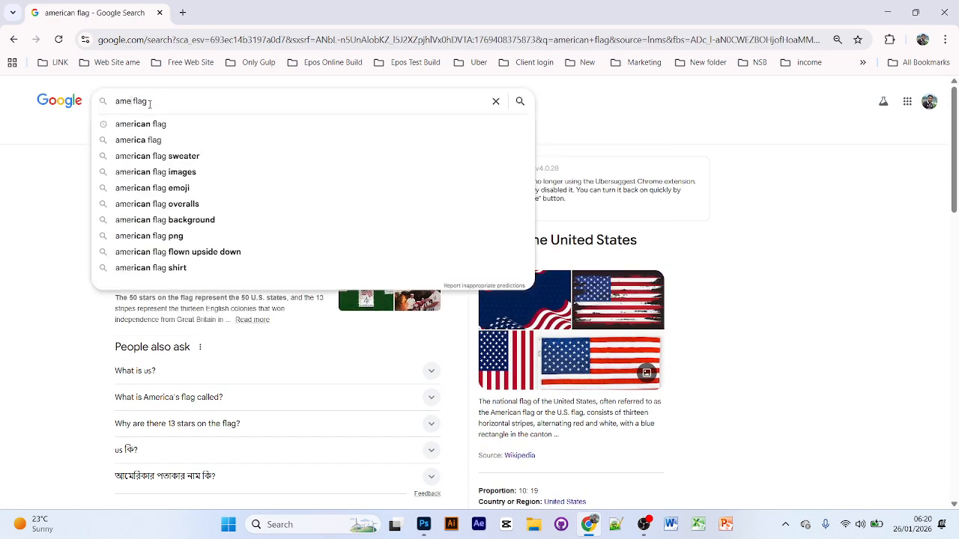
pyautogui.press('BackSpace')
pyautogui.press('BackSpace')
pyautogui.press('BackSpace')
pyautogui.press('Return')
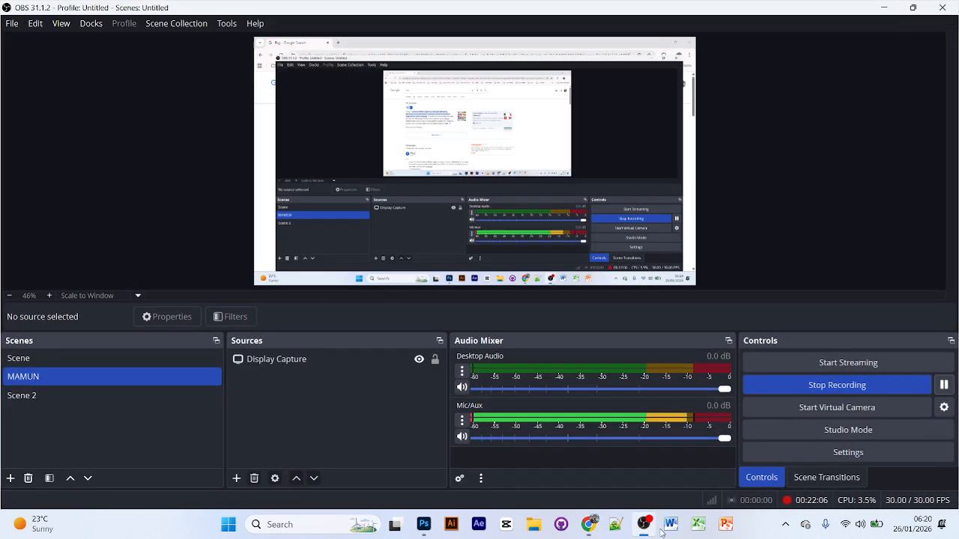
pyautogui.click(643, 524)
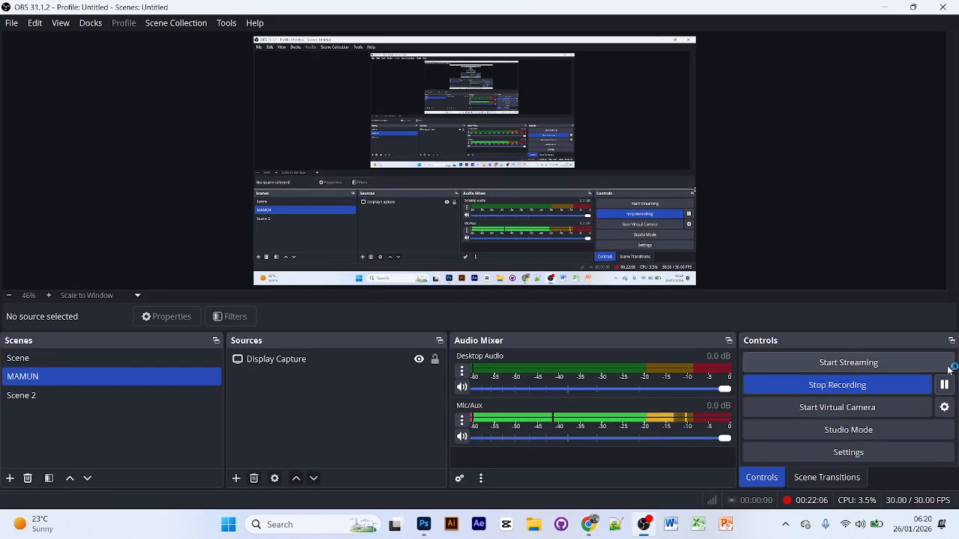